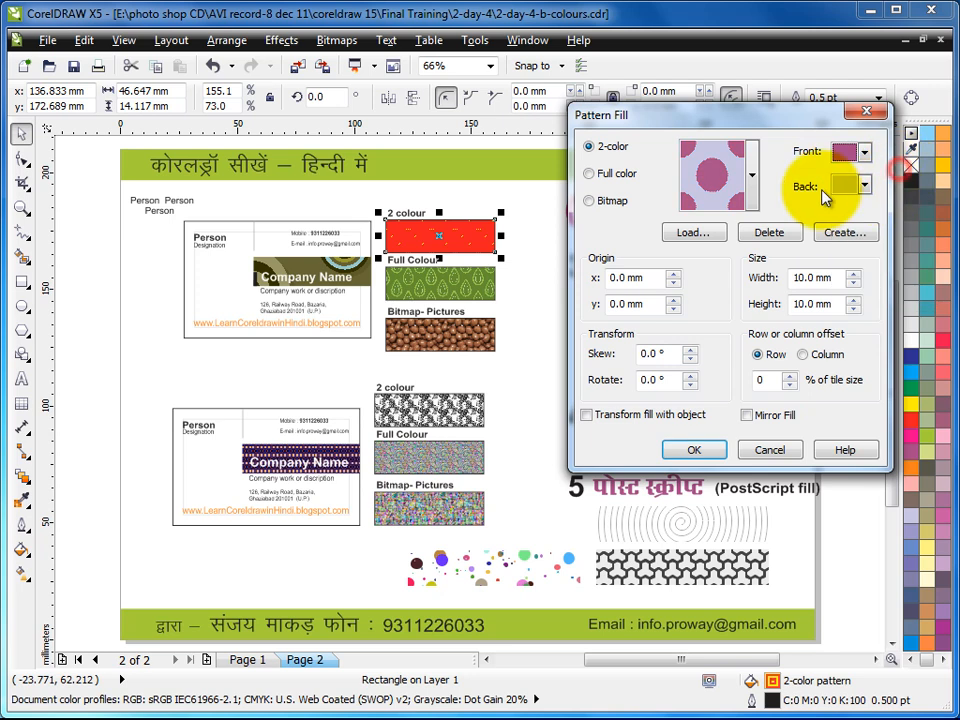
# - Fill the rectangle under the "2 colour" heading with the full color orange swirl pattern
pyautogui.click(591, 175)
pyautogui.click(754, 177)
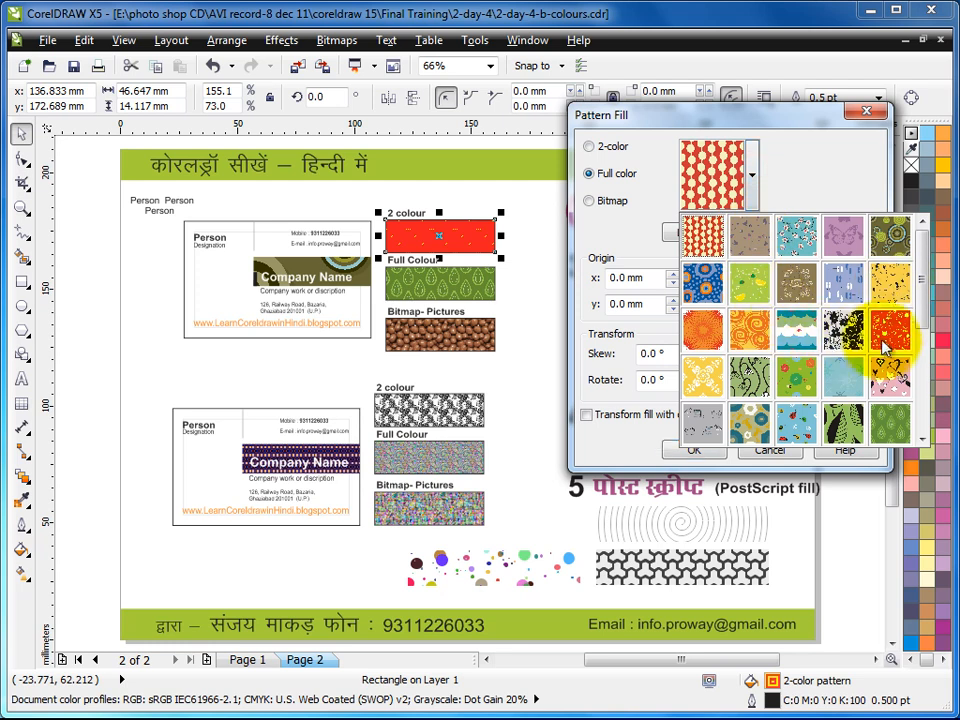
pyautogui.click(889, 340)
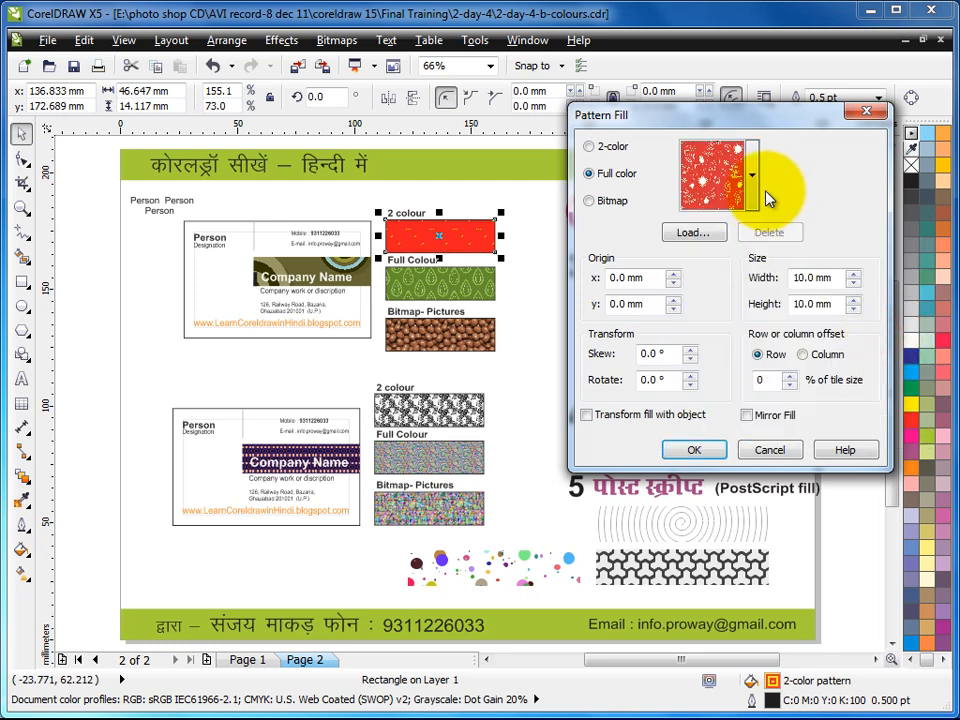
pyautogui.click(758, 191)
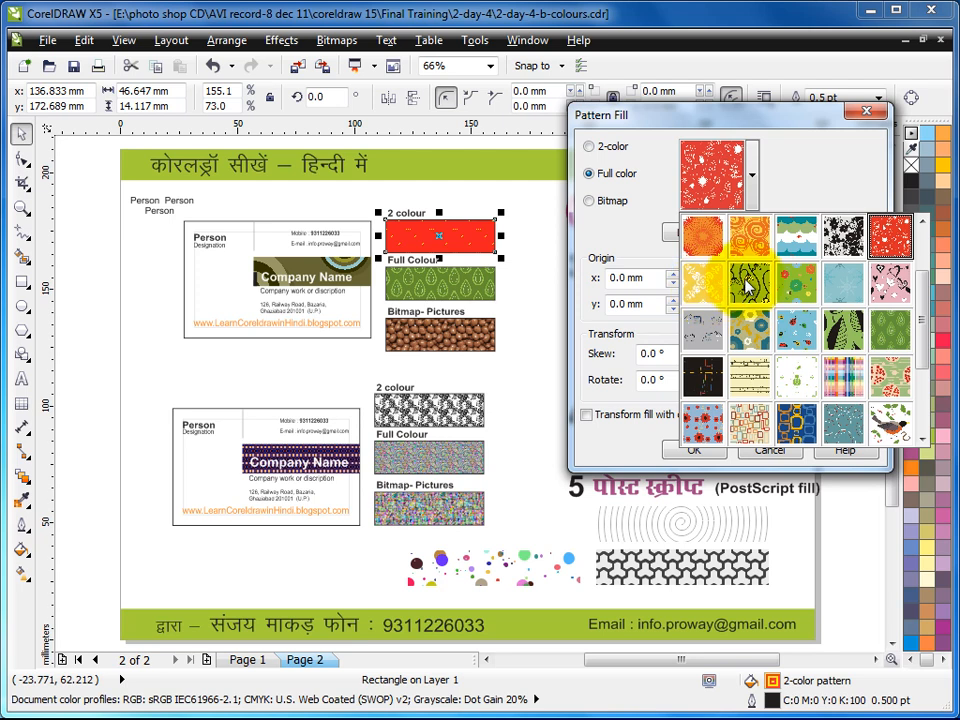
pyautogui.click(756, 238)
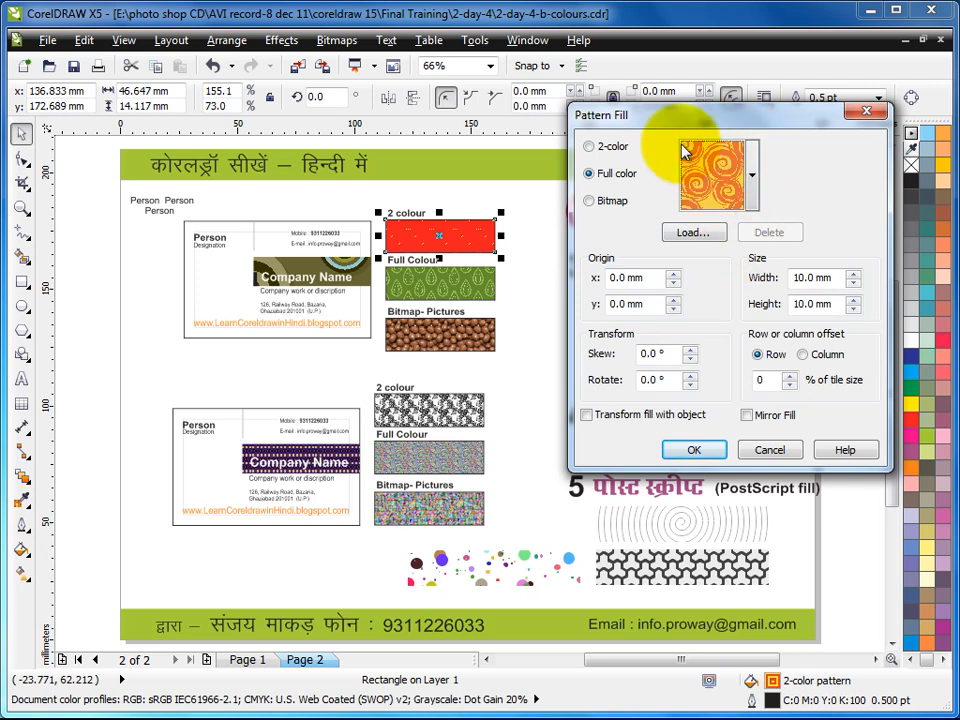
pyautogui.click(700, 452)
# - Replace the fill of the rectangle under "2 colour" with the bitmap pattern of clouds in a blue sky
pyautogui.click(21, 208)
pyautogui.moveTo(377, 208); pyautogui.dragTo(506, 270)
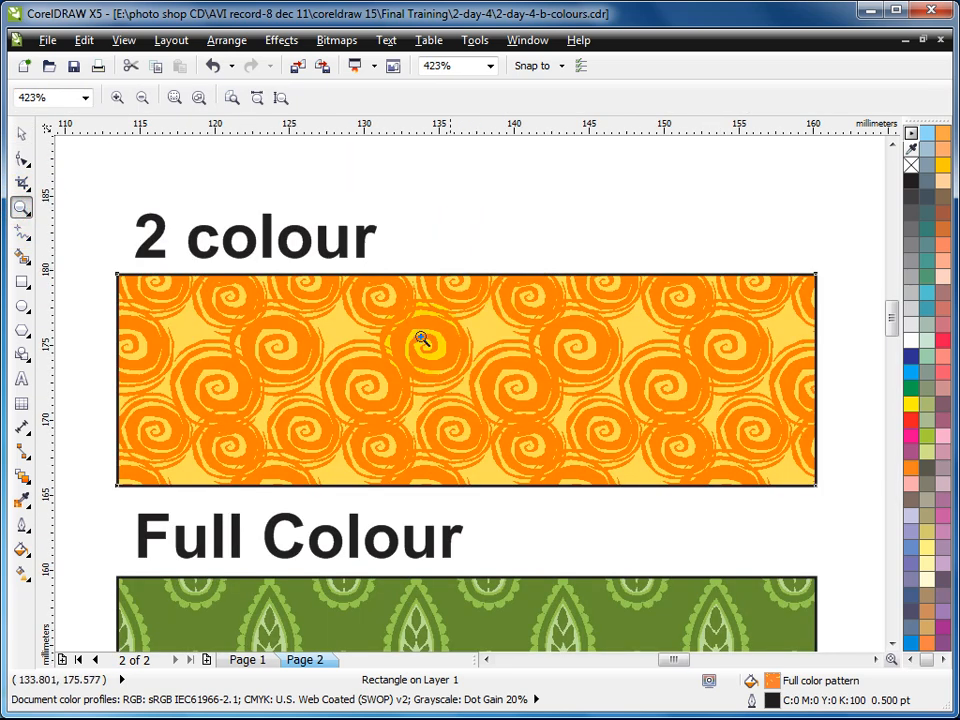
pyautogui.click(21, 136)
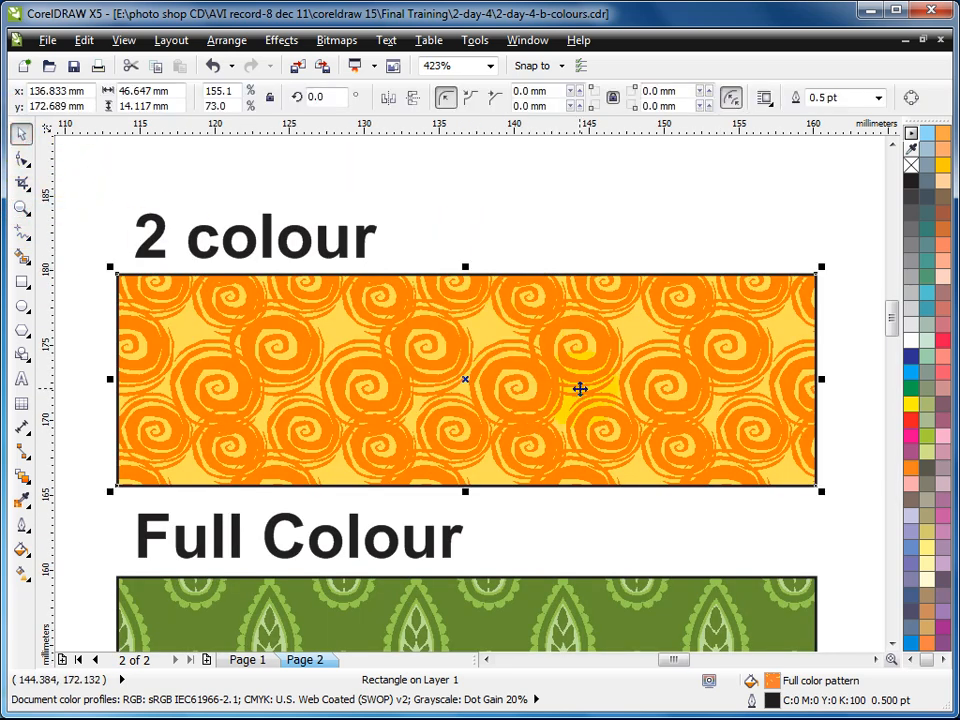
pyautogui.doubleClick(778, 688)
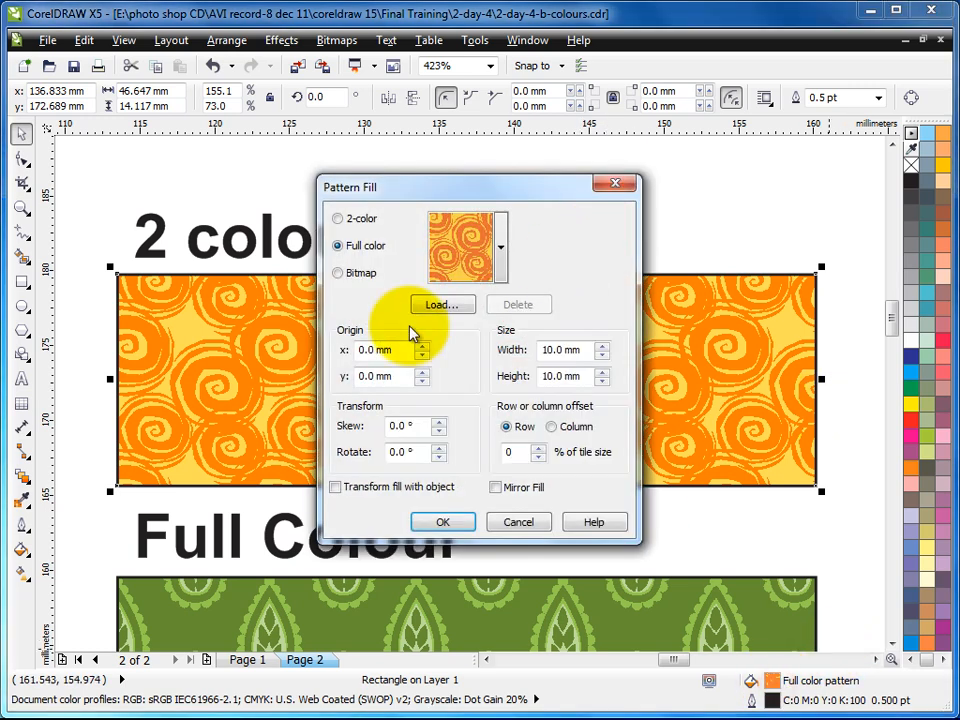
pyautogui.moveTo(512, 200); pyautogui.dragTo(590, 157)
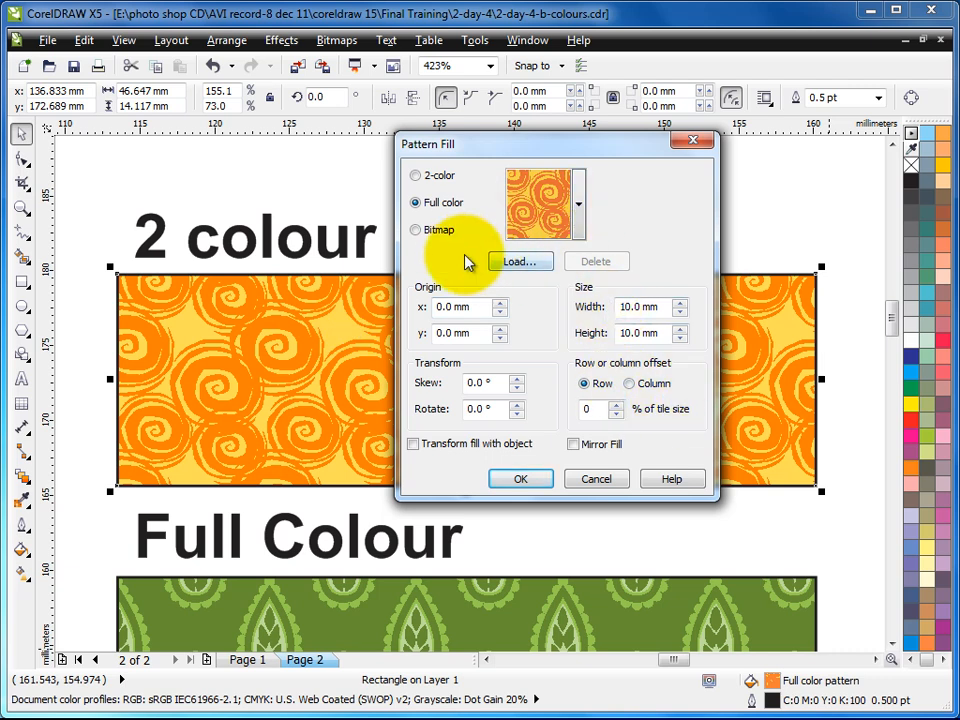
pyautogui.click(578, 208)
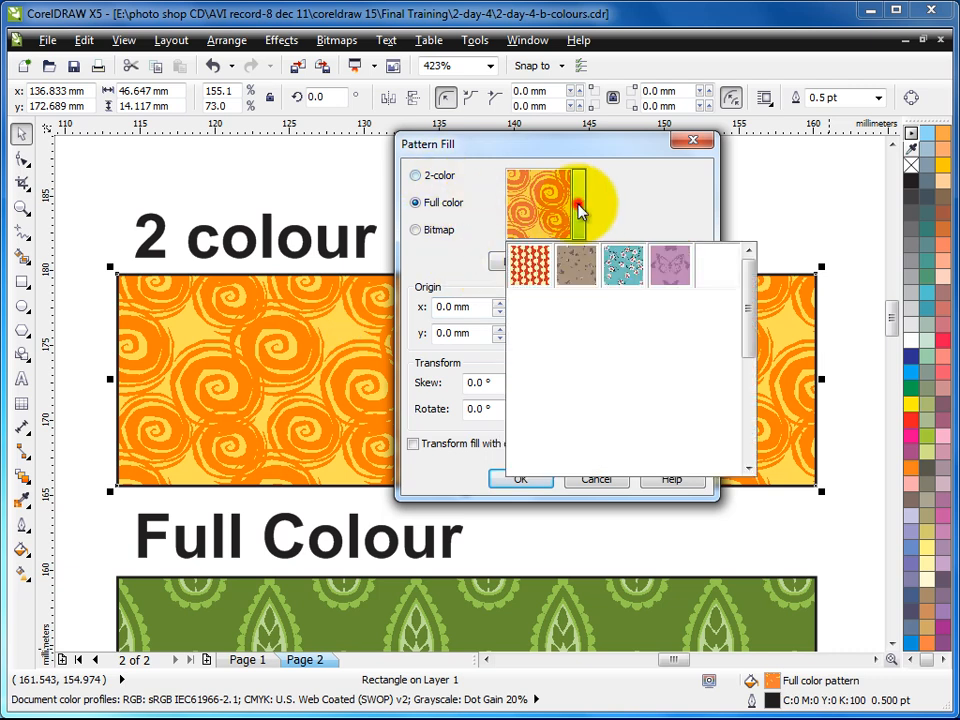
pyautogui.click(625, 428)
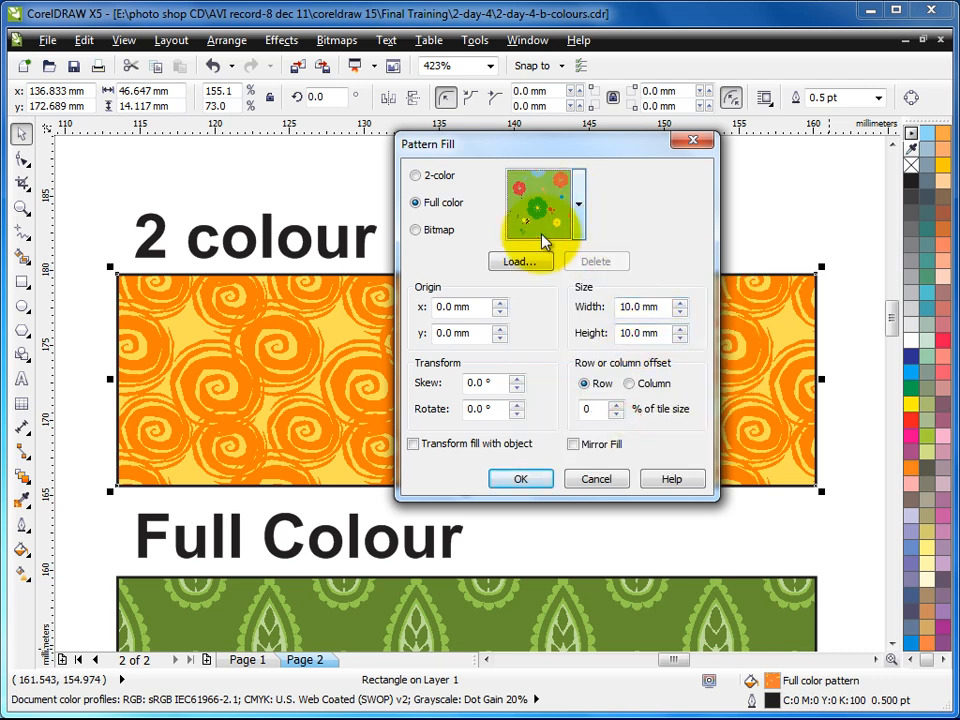
pyautogui.click(416, 230)
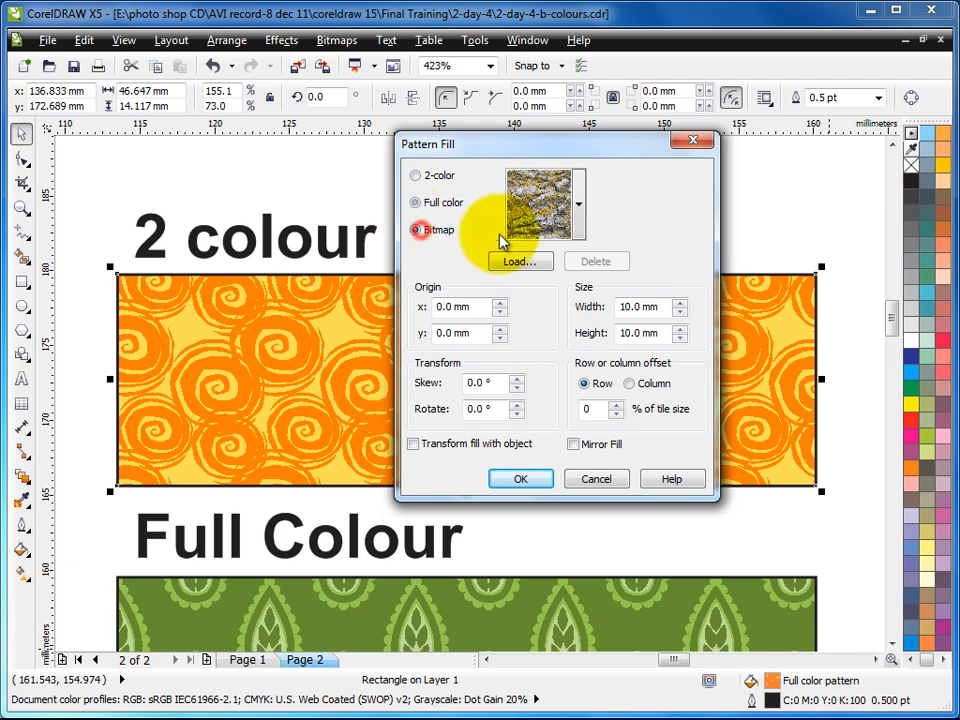
pyautogui.click(578, 205)
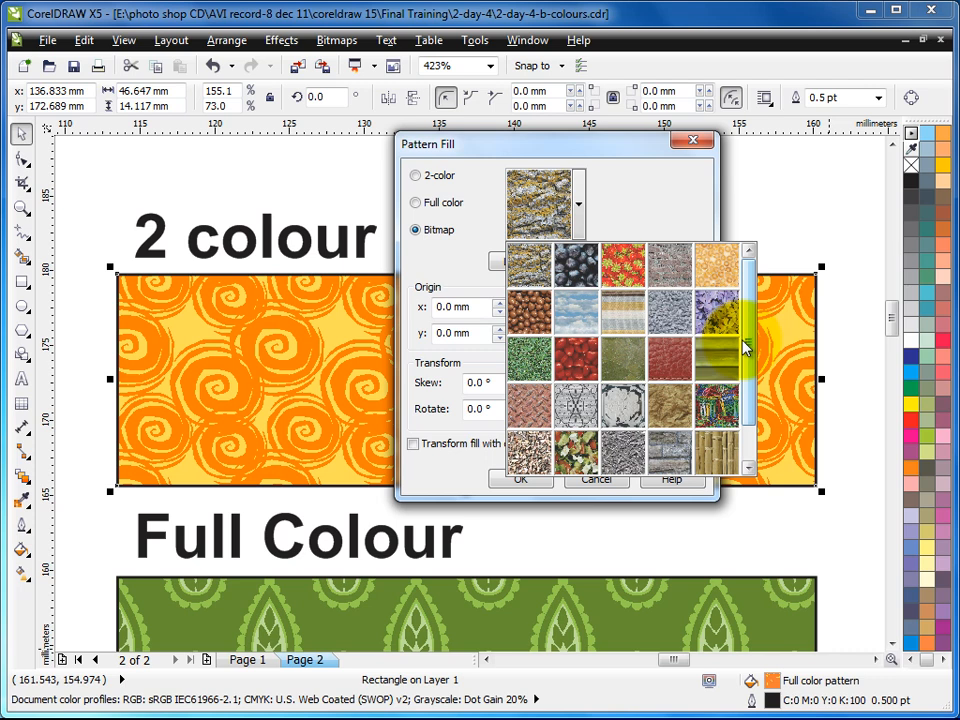
pyautogui.click(560, 320)
pyautogui.click(531, 477)
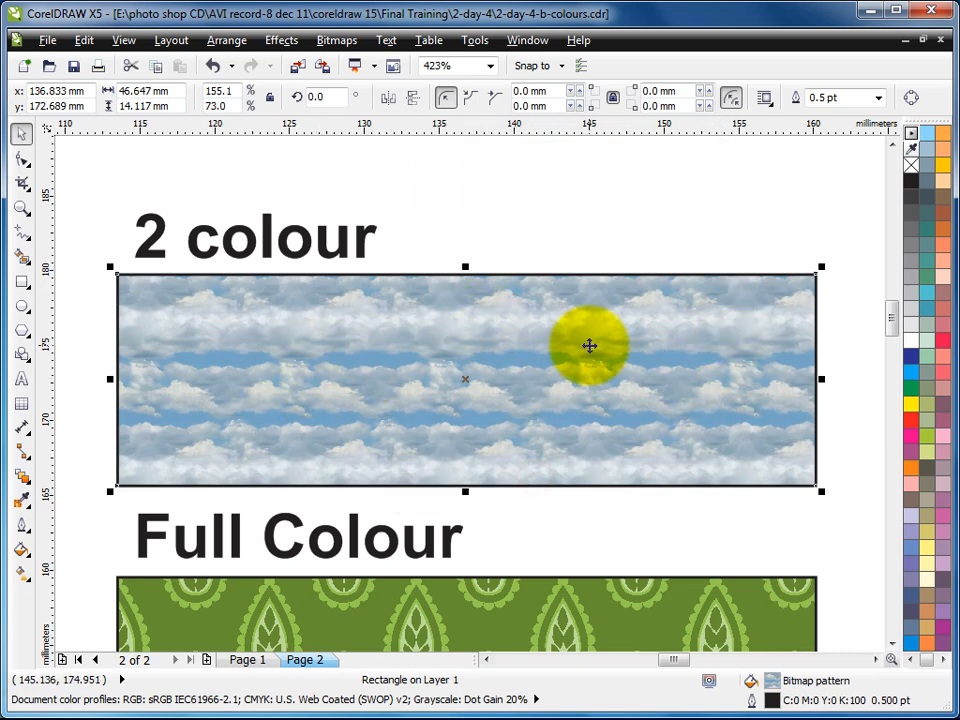
# - Change the rectangle's fill to the brown chocolate-ball bitmap pattern and resize the rectangle to about 13.8 mm high
pyautogui.doubleClick(753, 679)
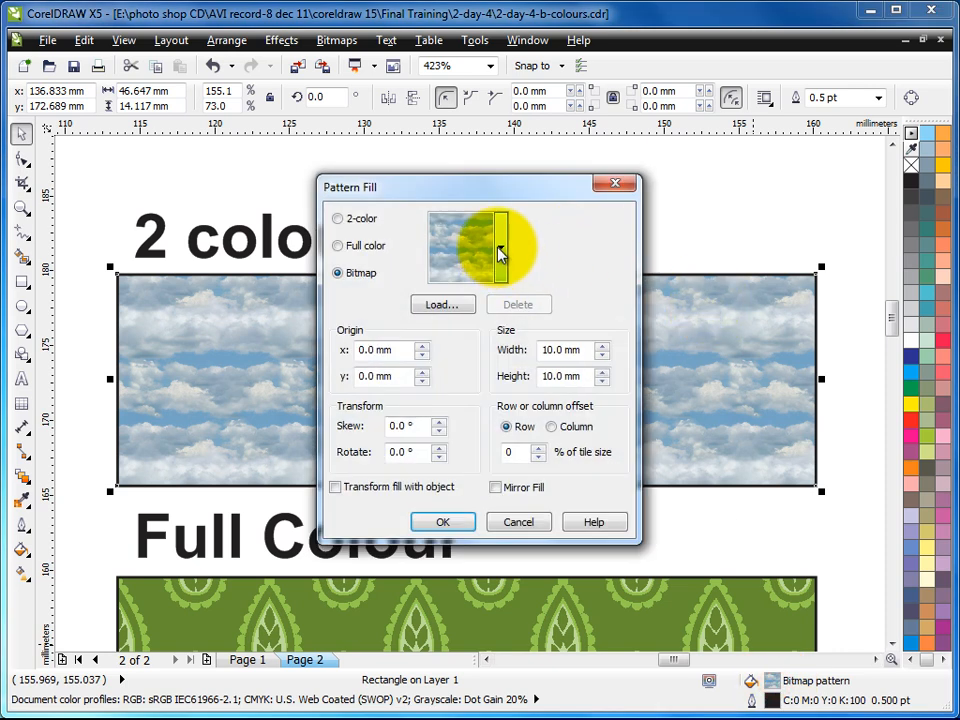
pyautogui.click(500, 250)
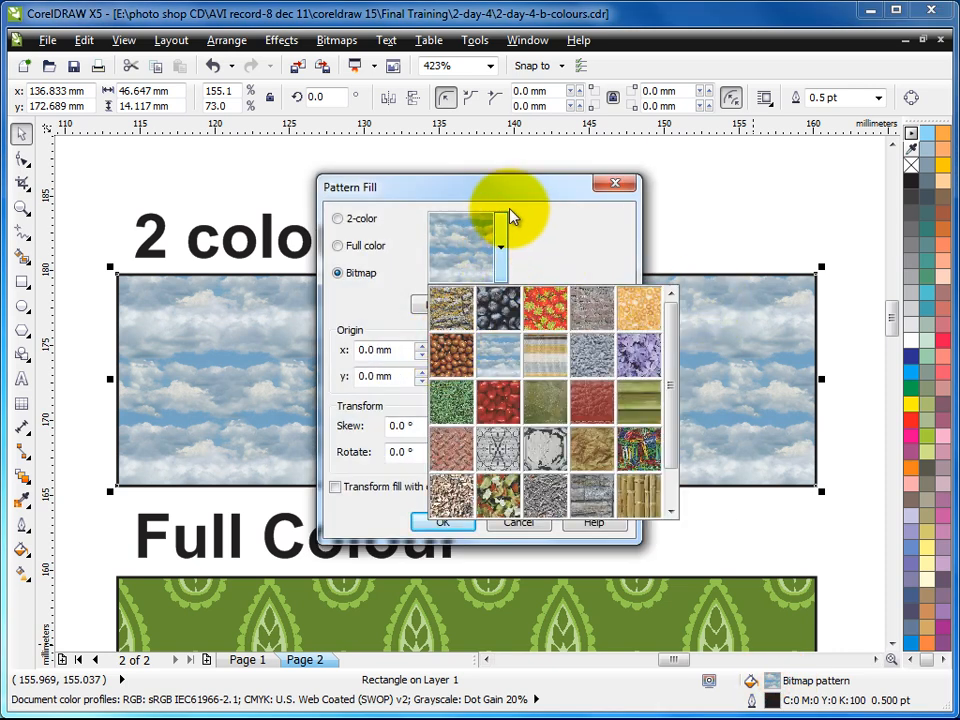
pyautogui.click(451, 352)
pyautogui.click(443, 523)
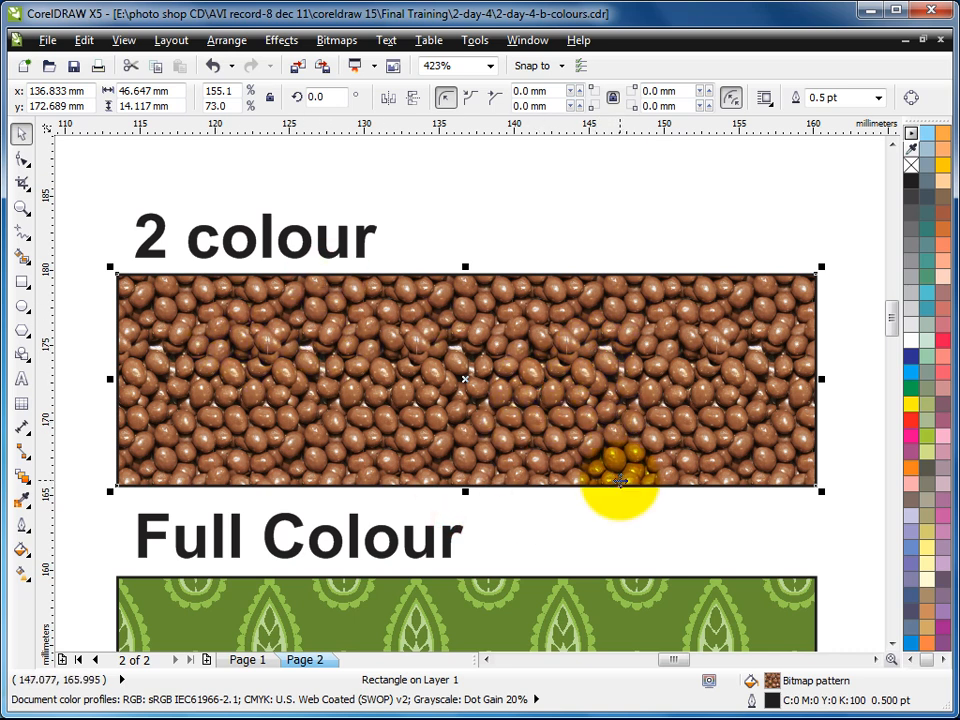
pyautogui.moveTo(465, 492); pyautogui.dragTo(465, 605)
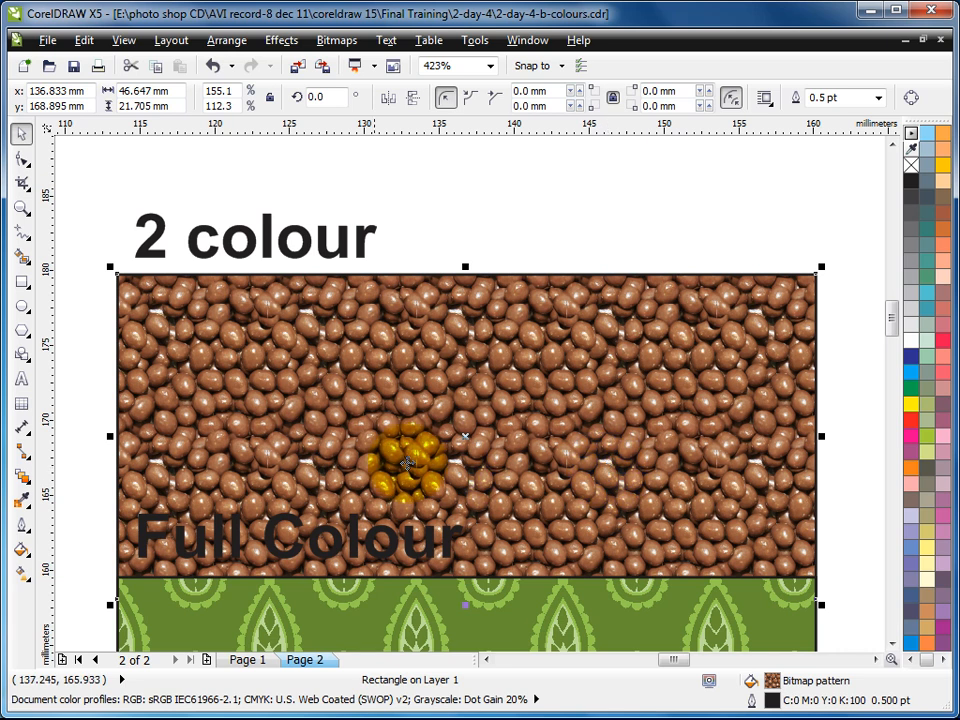
pyautogui.moveTo(466, 603); pyautogui.dragTo(478, 490)
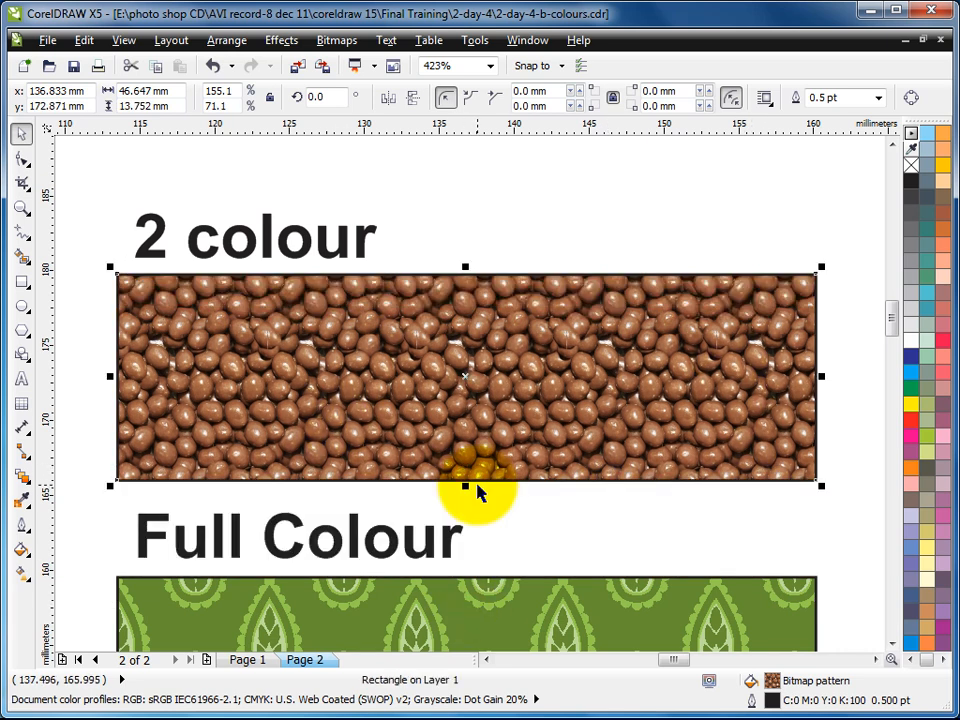
# - Compare the 2-color, full color and bitmap types in the rectangle's pattern fill settings, ending on Bitmap
pyautogui.doubleClick(773, 680)
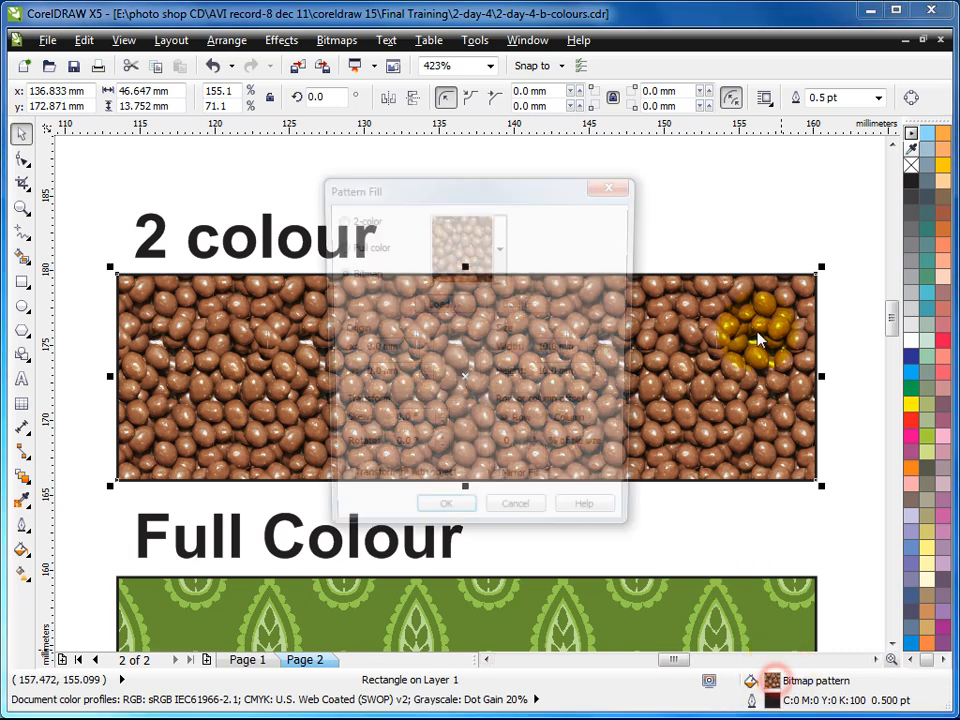
pyautogui.moveTo(517, 187); pyautogui.dragTo(624, 126)
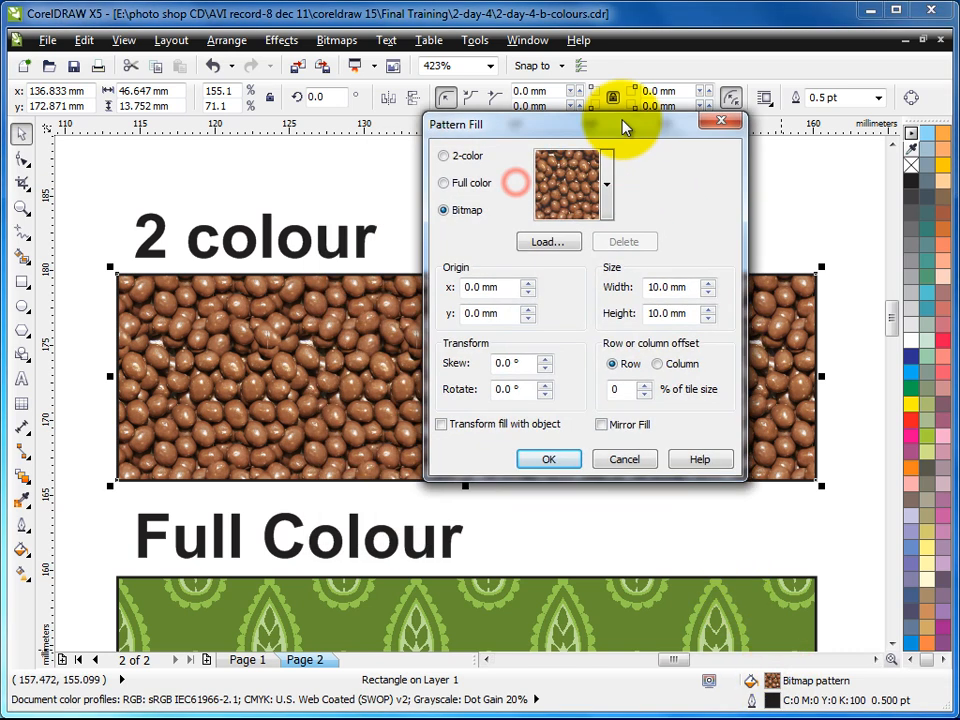
pyautogui.click(455, 157)
pyautogui.click(474, 186)
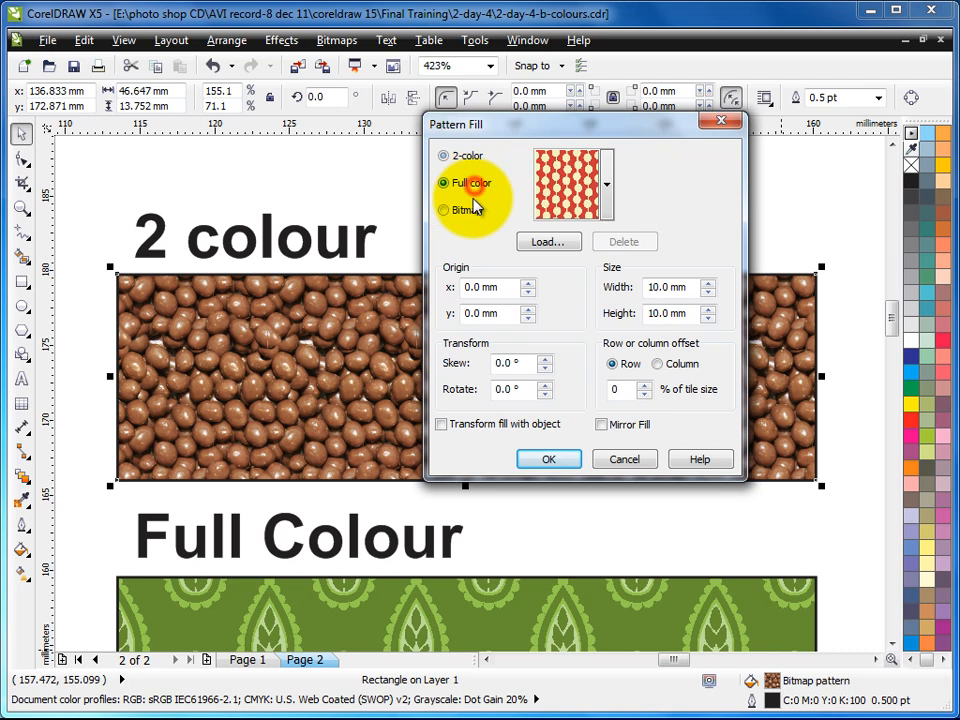
pyautogui.click(466, 209)
pyautogui.click(466, 157)
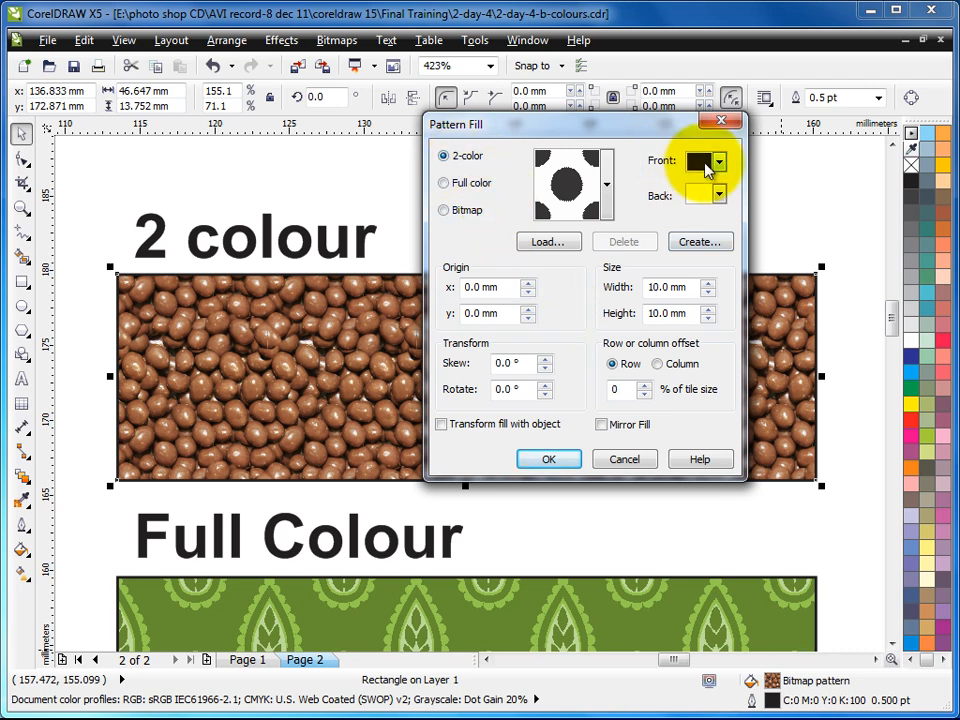
pyautogui.click(458, 183)
pyautogui.click(459, 213)
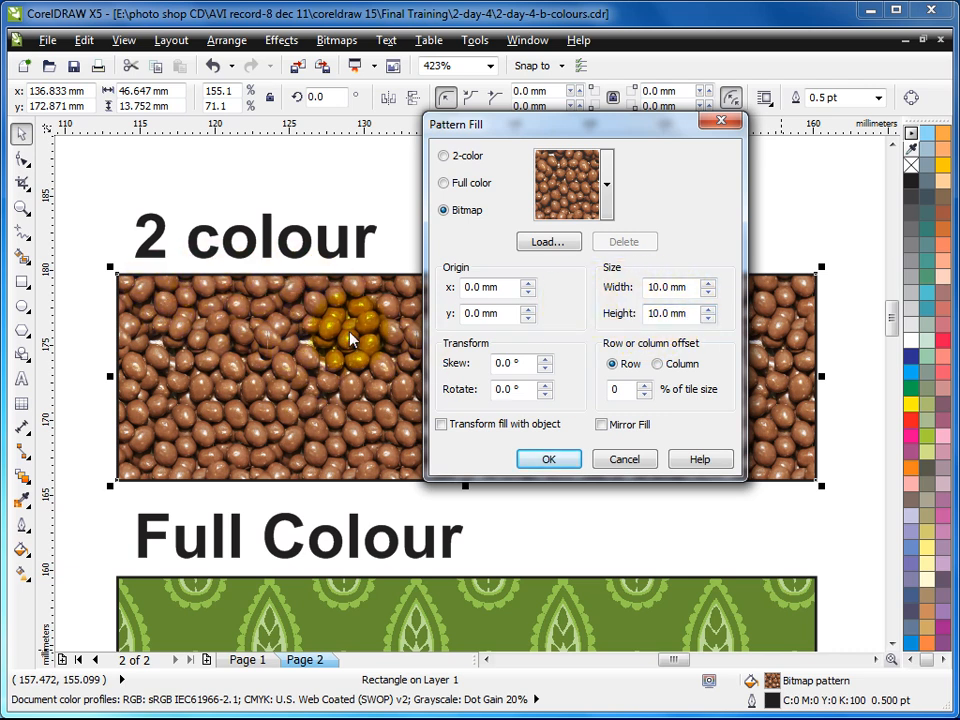
# - Enlarge the chocolate-ball pattern tiles by setting their width and height to 20 mm
pyautogui.click(691, 288)
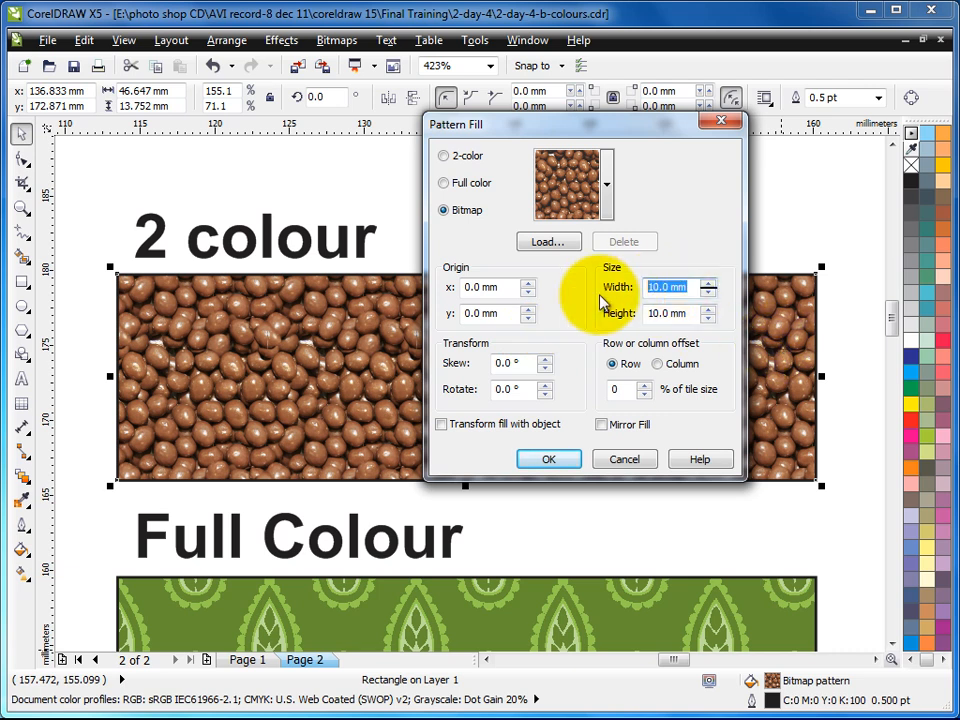
pyautogui.write('20')
pyautogui.press('Tab')
pyautogui.write('20')
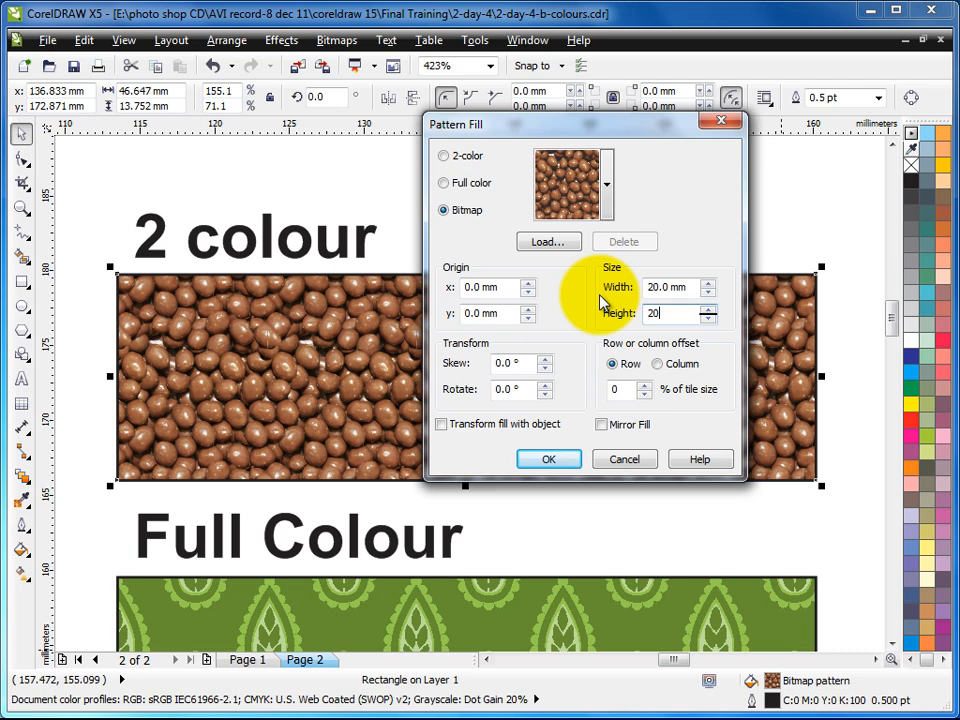
pyautogui.click(549, 459)
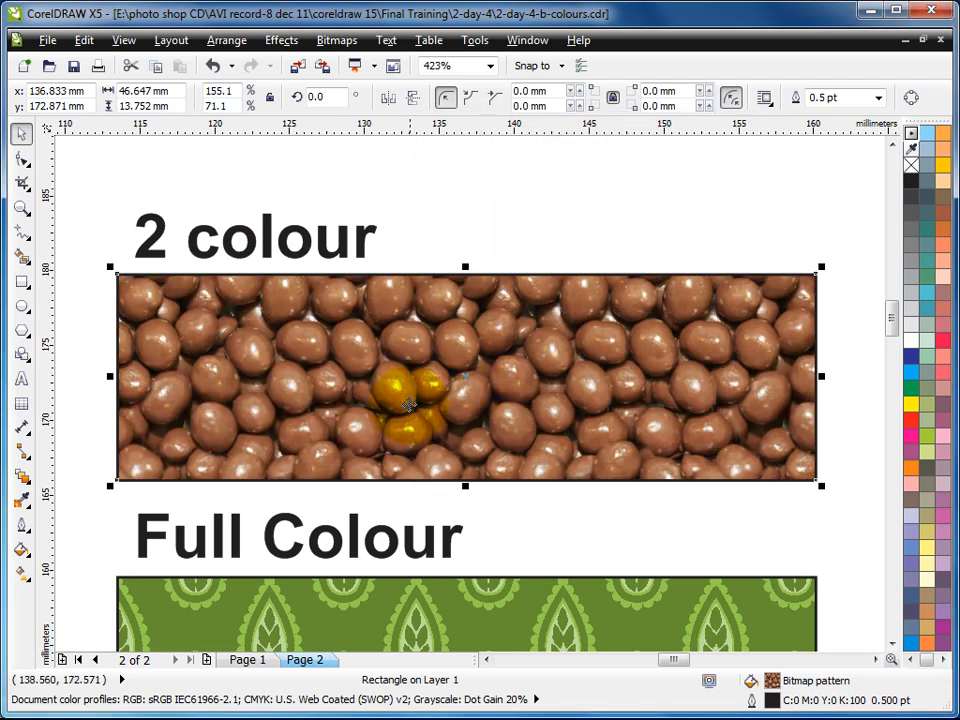
# - Set the tile width of the rectangle's bitmap pattern to 10 mm
pyautogui.doubleClick(751, 680)
pyautogui.moveTo(521, 189); pyautogui.dragTo(600, 165)
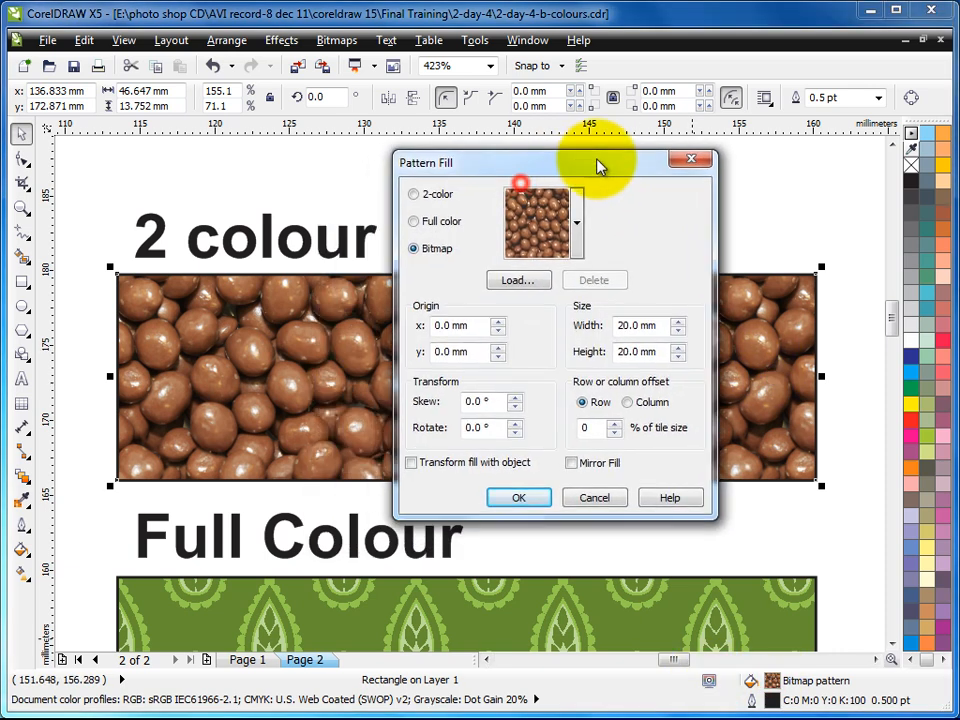
pyautogui.moveTo(660, 326); pyautogui.dragTo(525, 300)
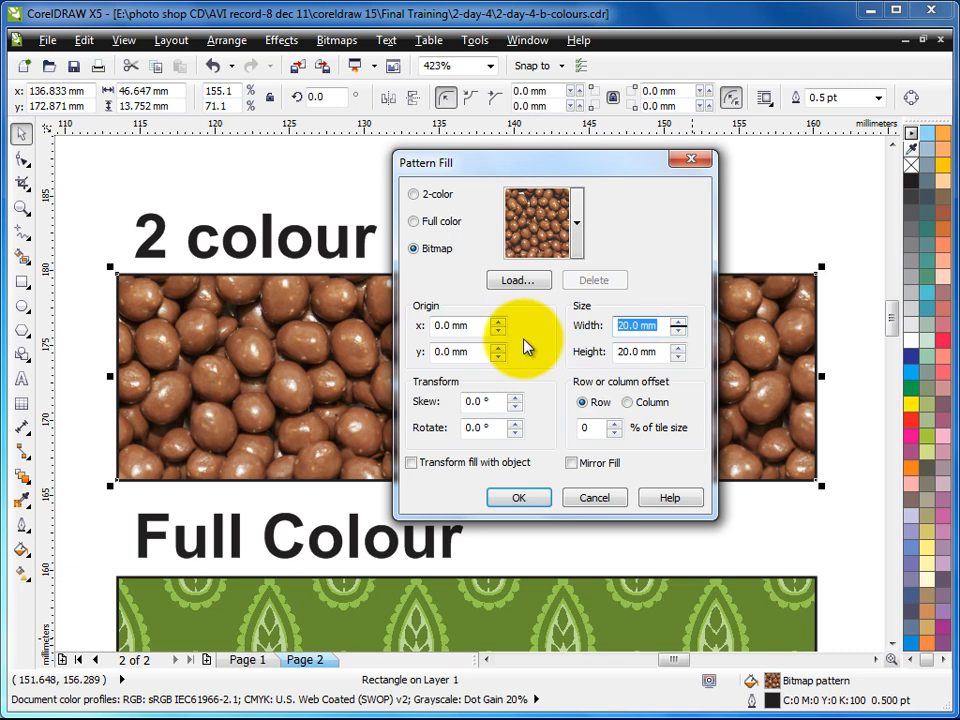
pyautogui.write('10')
pyautogui.click(533, 498)
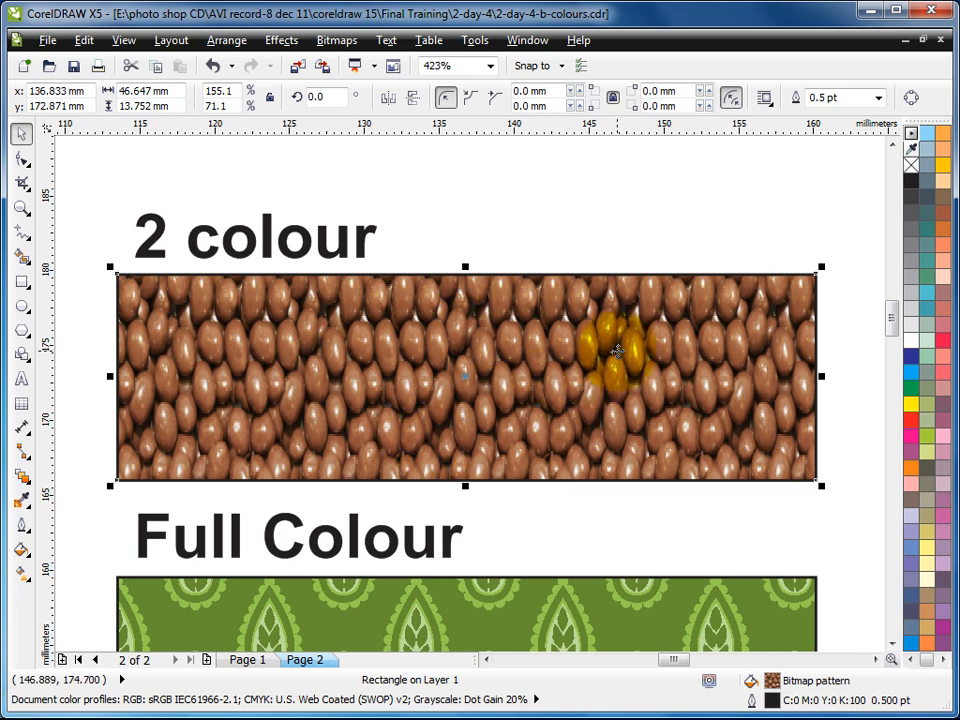
# - Set the x origin of the rectangle's bitmap pattern fill to 30 mm
pyautogui.doubleClick(771, 680)
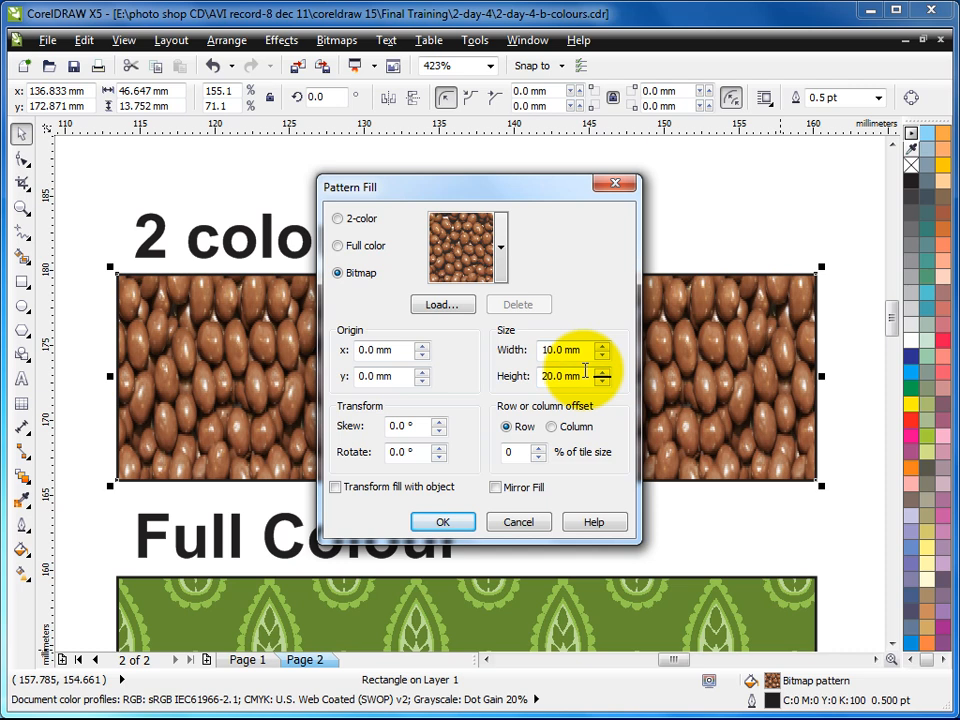
pyautogui.moveTo(511, 193); pyautogui.dragTo(568, 165)
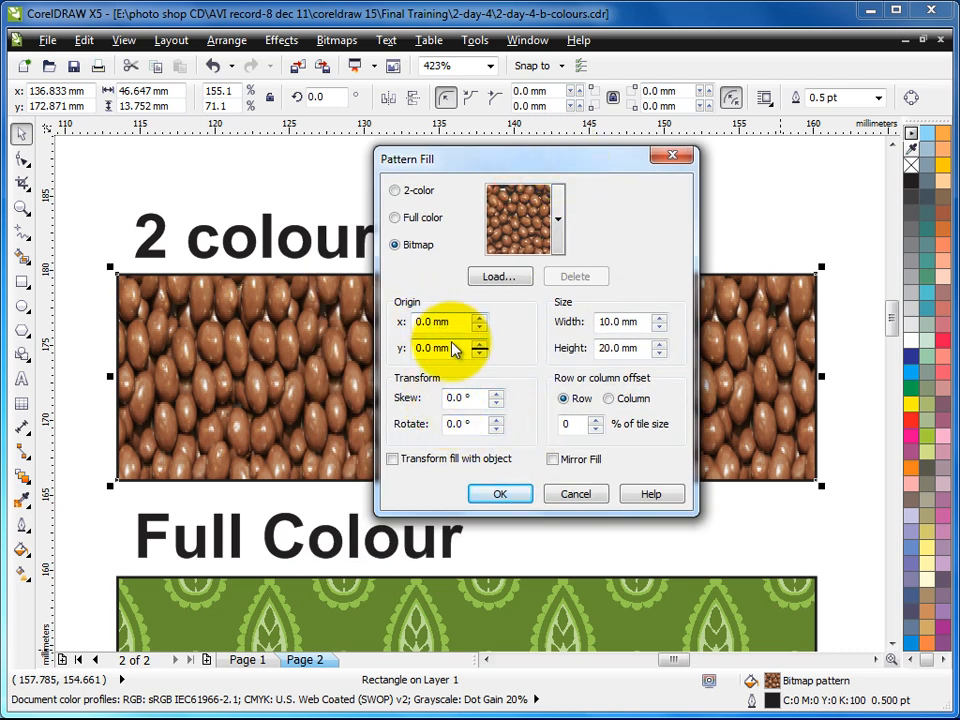
pyautogui.moveTo(455, 321); pyautogui.dragTo(403, 332)
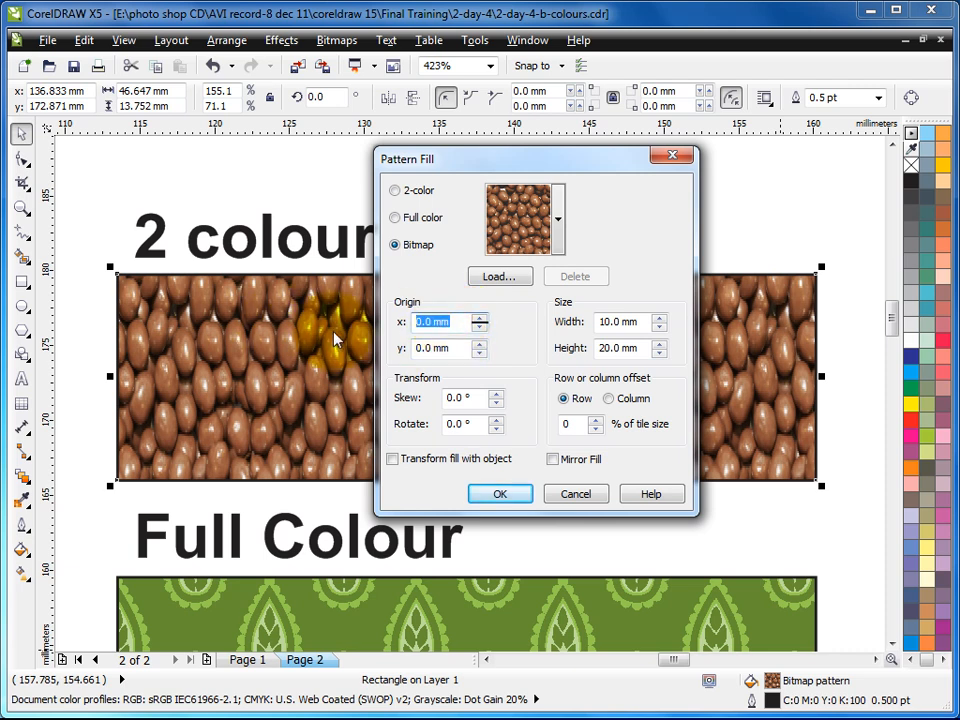
pyautogui.write('30')
pyautogui.click(500, 495)
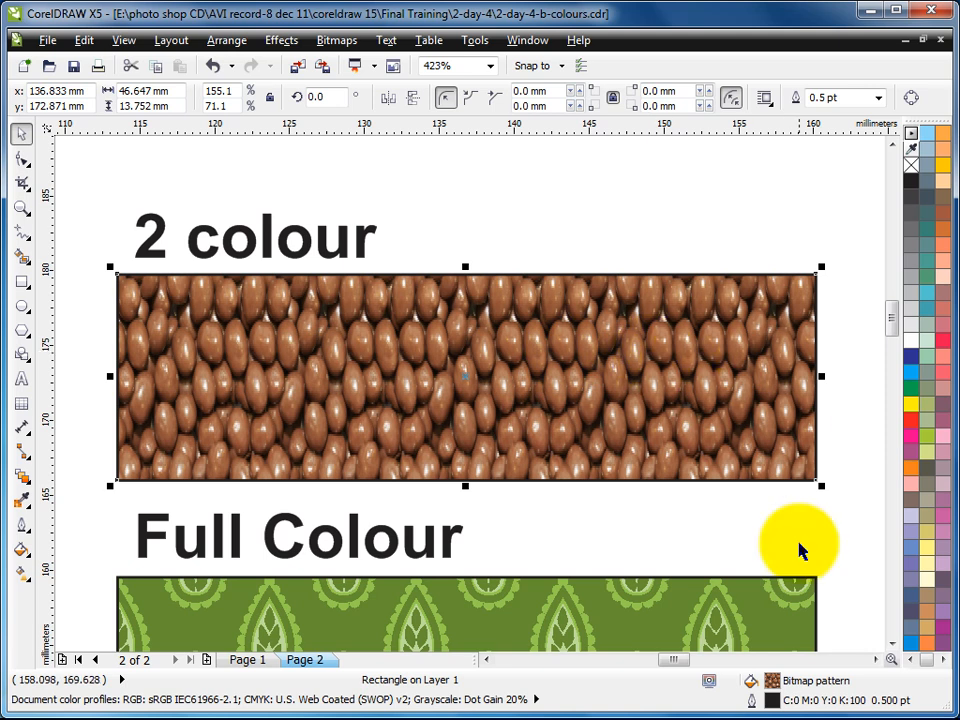
# - Rotate the rectangle's bitmap pattern fill by 45°
pyautogui.doubleClick(773, 681)
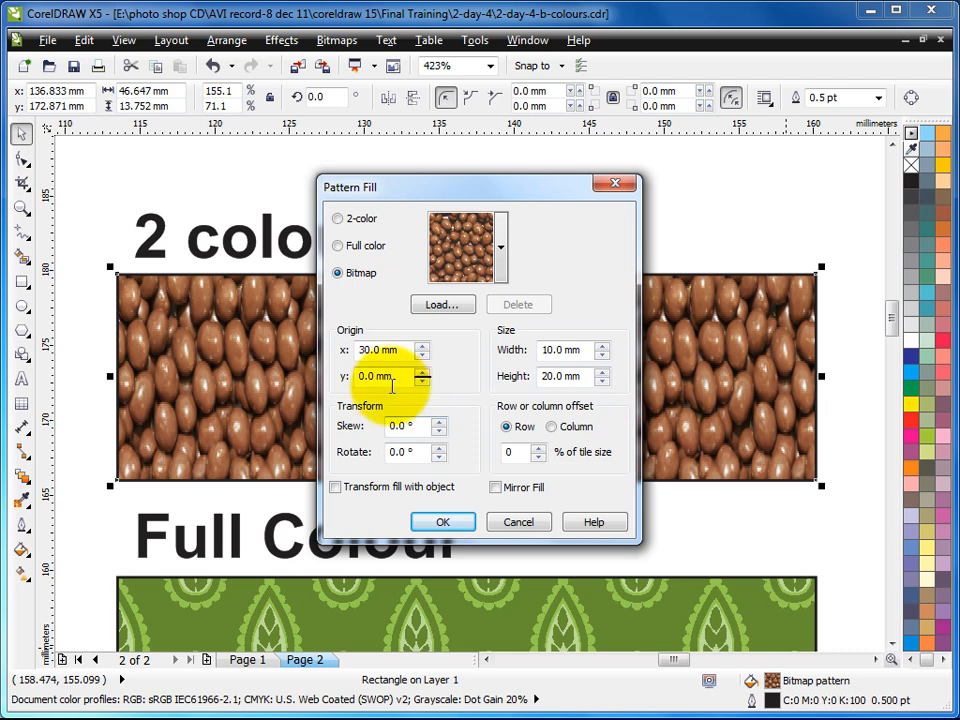
pyautogui.click(422, 452)
pyautogui.moveTo(422, 452); pyautogui.dragTo(342, 460)
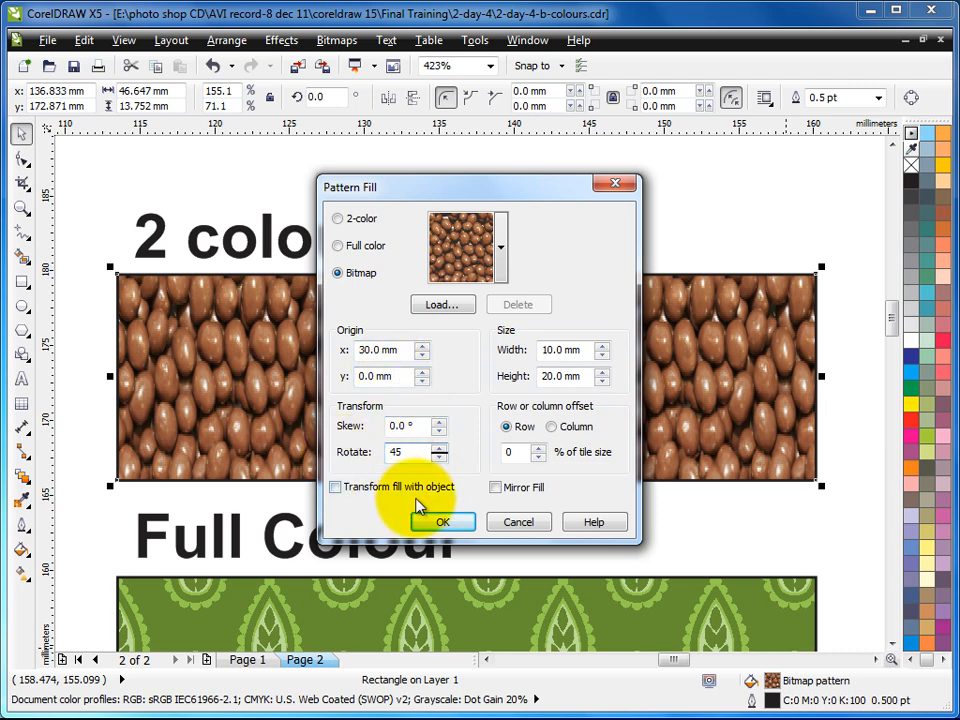
pyautogui.click(443, 522)
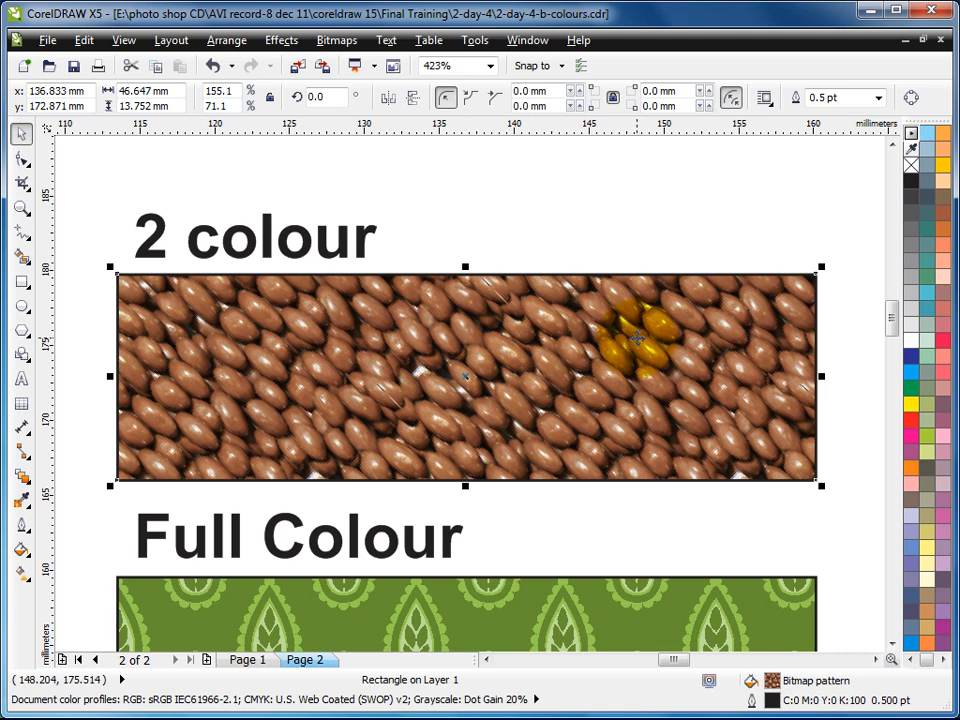
# - Set the origin of the rectangle's bitmap pattern to x 10 mm and y 20 mm
pyautogui.doubleClick(773, 680)
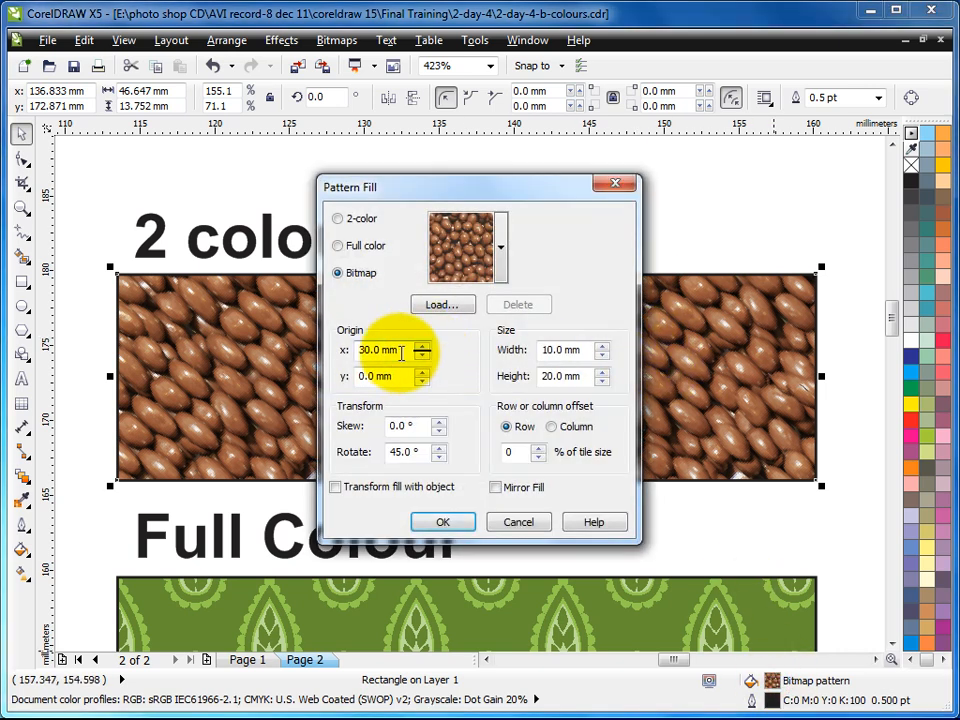
pyautogui.doubleClick(400, 349)
pyautogui.write('10')
pyautogui.press('Tab')
pyautogui.write('20')
pyautogui.press('Return')
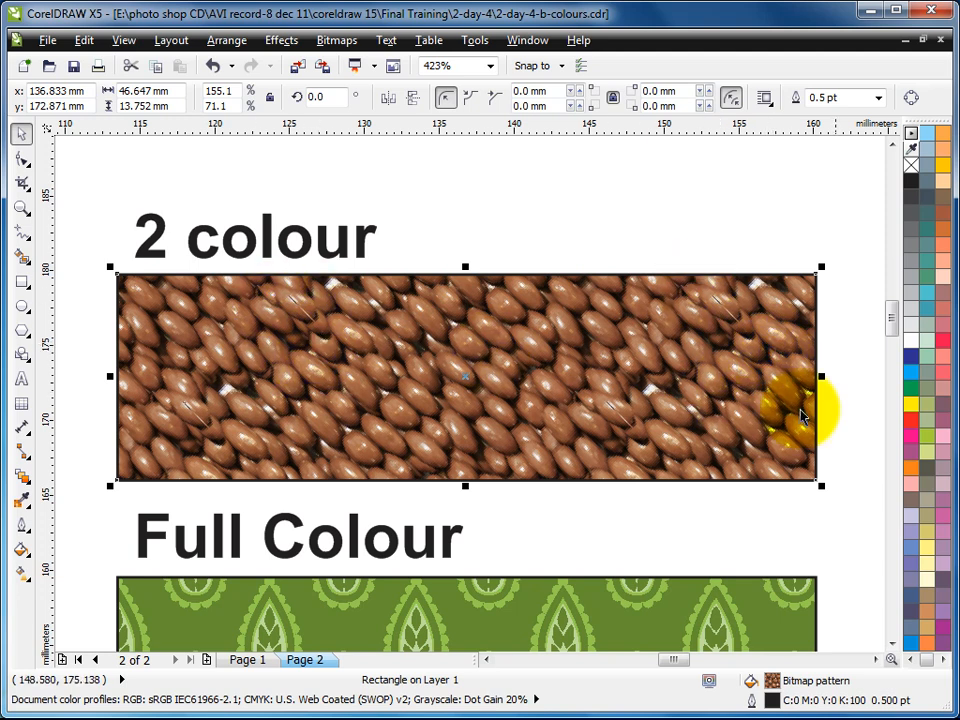
# - Set the tile width and height of the rectangle's bitmap pattern to 10 mm each
pyautogui.doubleClick(772, 685)
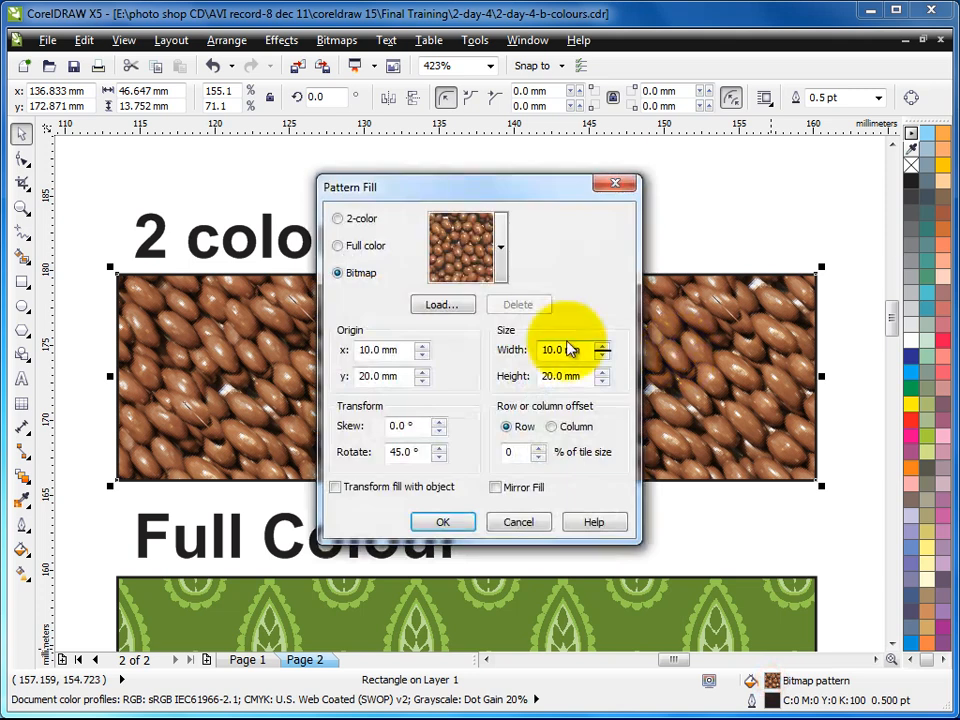
pyautogui.moveTo(546, 190); pyautogui.dragTo(578, 168)
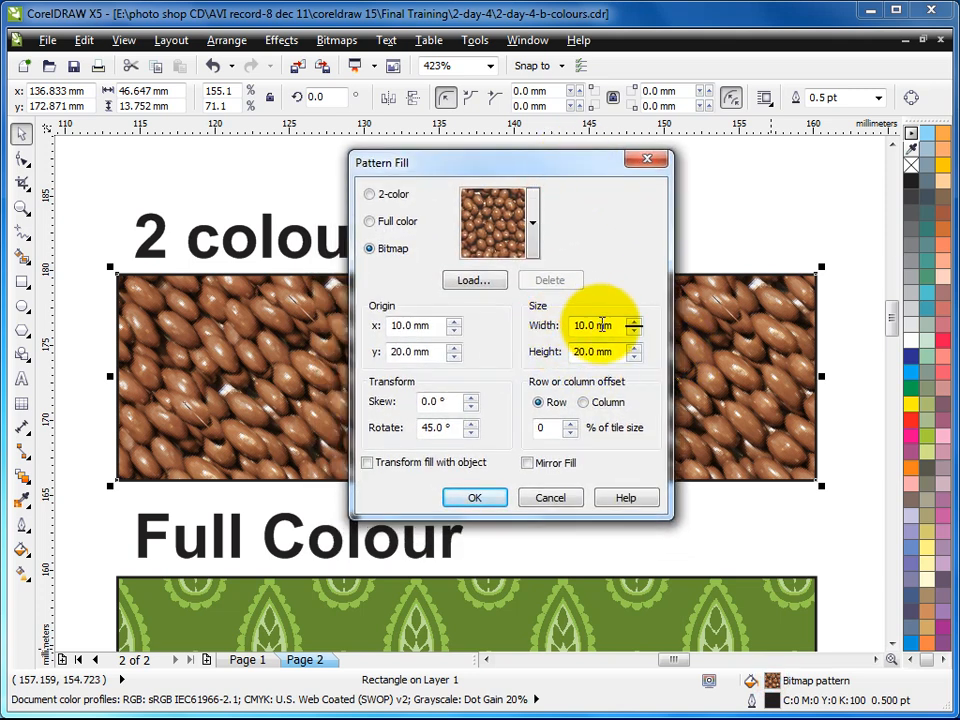
pyautogui.moveTo(621, 326); pyautogui.dragTo(529, 343)
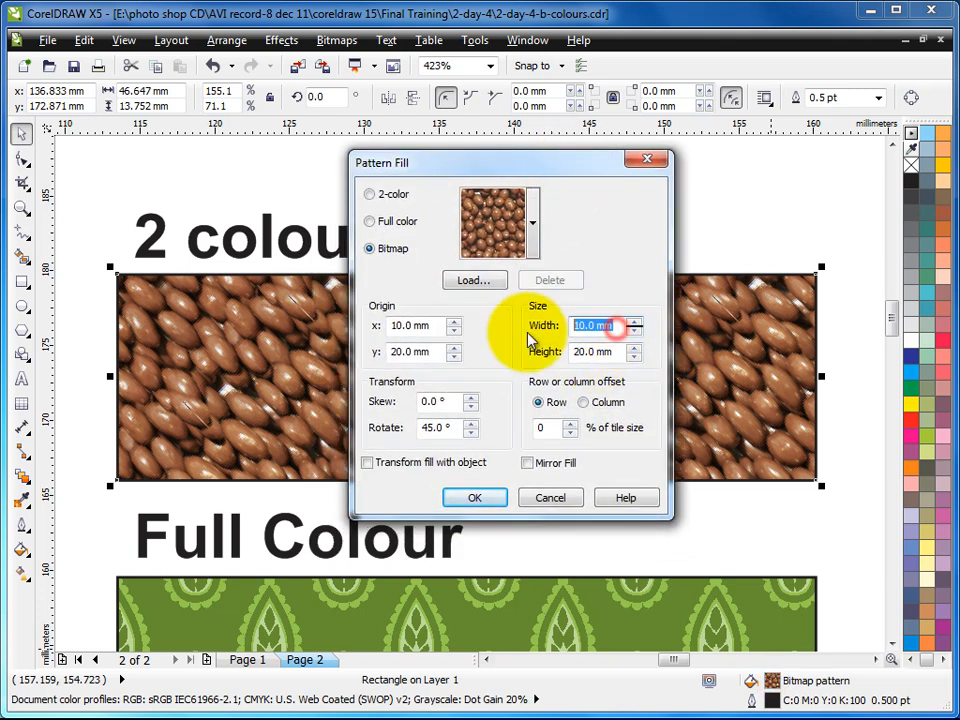
pyautogui.write('10')
pyautogui.press('Tab')
pyautogui.write('10')
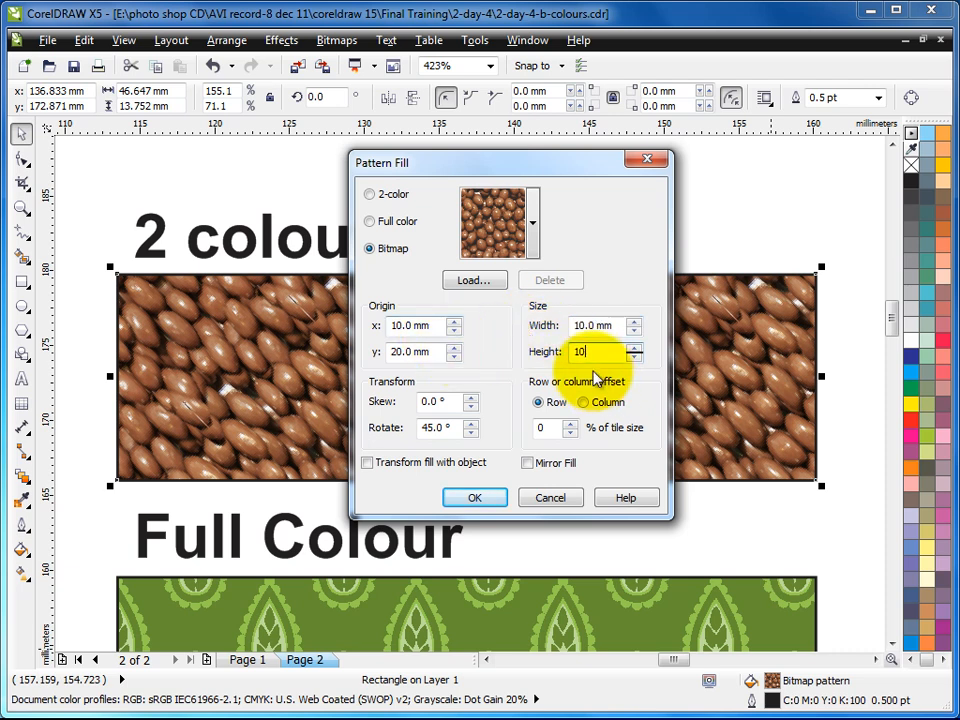
# - Set the bitmap pattern's x and y origin to 0 mm and its skew to 30°, and apply the fill
pyautogui.click(428, 324)
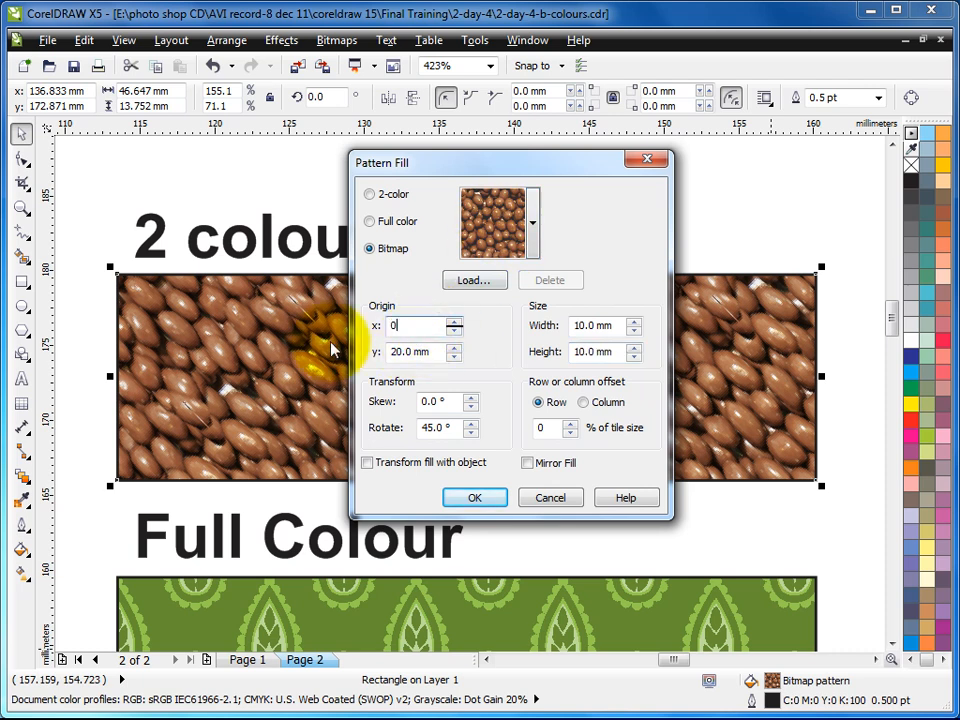
pyautogui.click(440, 404)
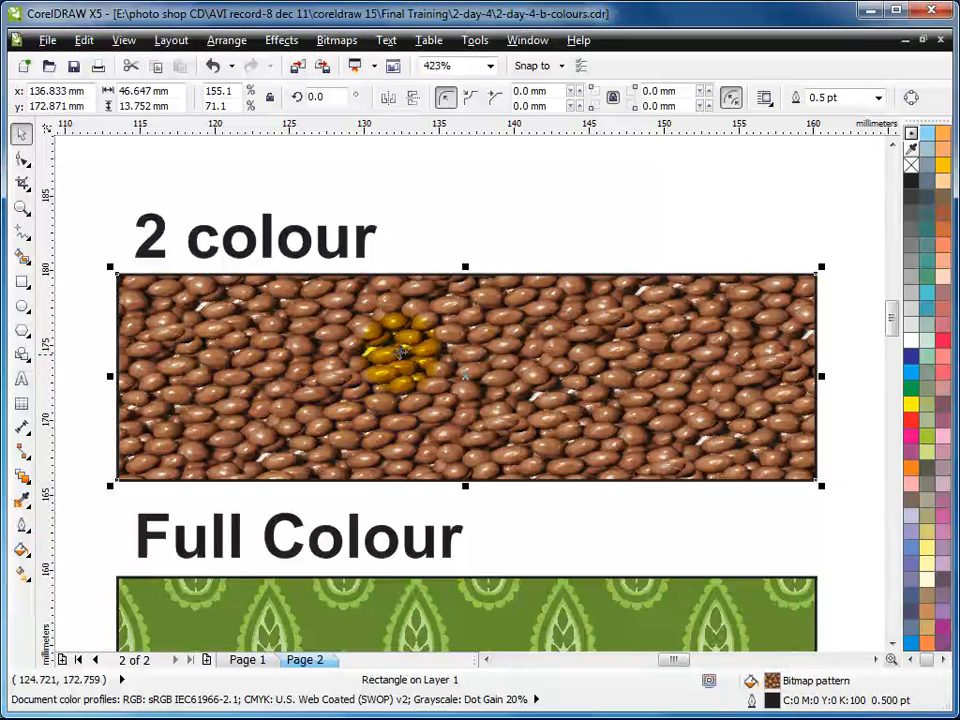
# - Draw a square about 5 mm on each side above the chocolate-ball rectangle
pyautogui.click(24, 284)
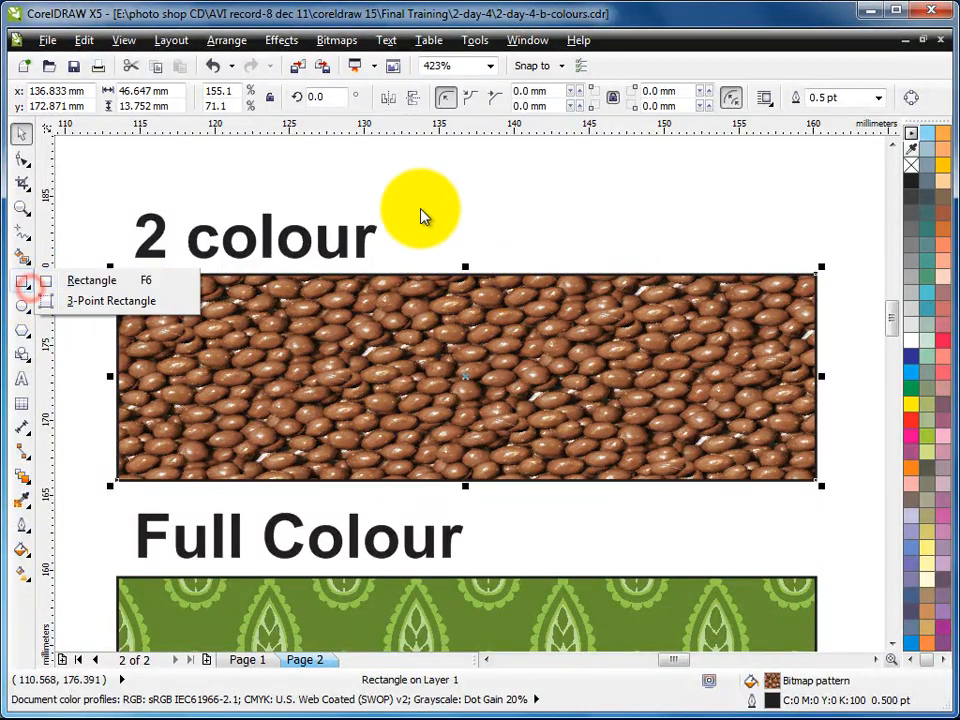
pyautogui.click(72, 282)
pyautogui.moveTo(489, 180); pyautogui.dragTo(566, 257)
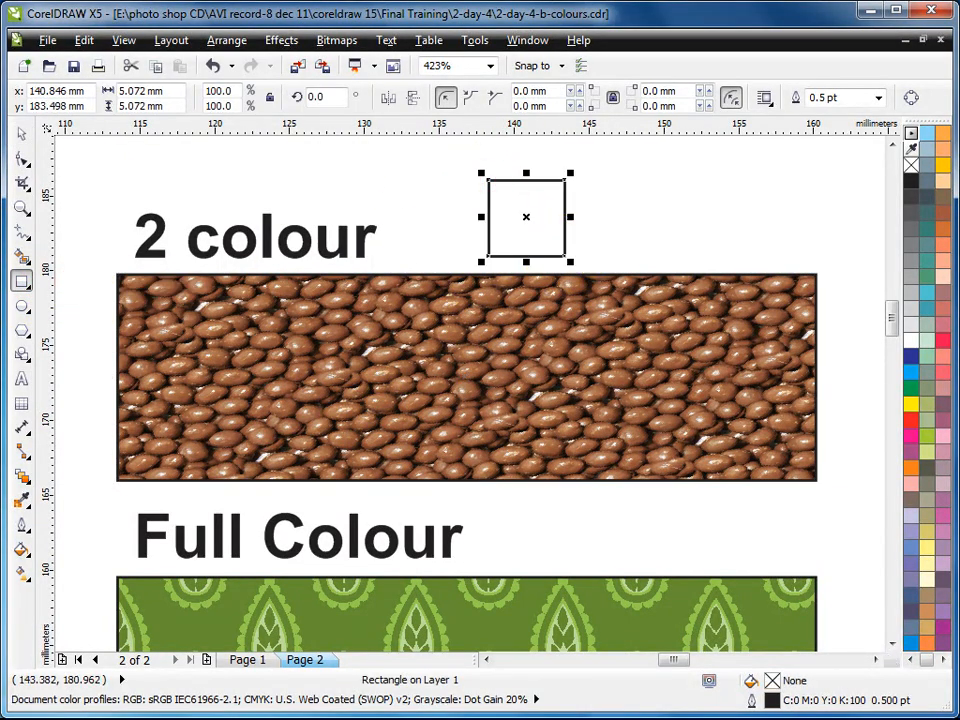
# - Skew the small square horizontally into a parallelogram and delete it
pyautogui.click(24, 138)
pyautogui.moveTo(520, 184); pyautogui.dragTo(560, 175)
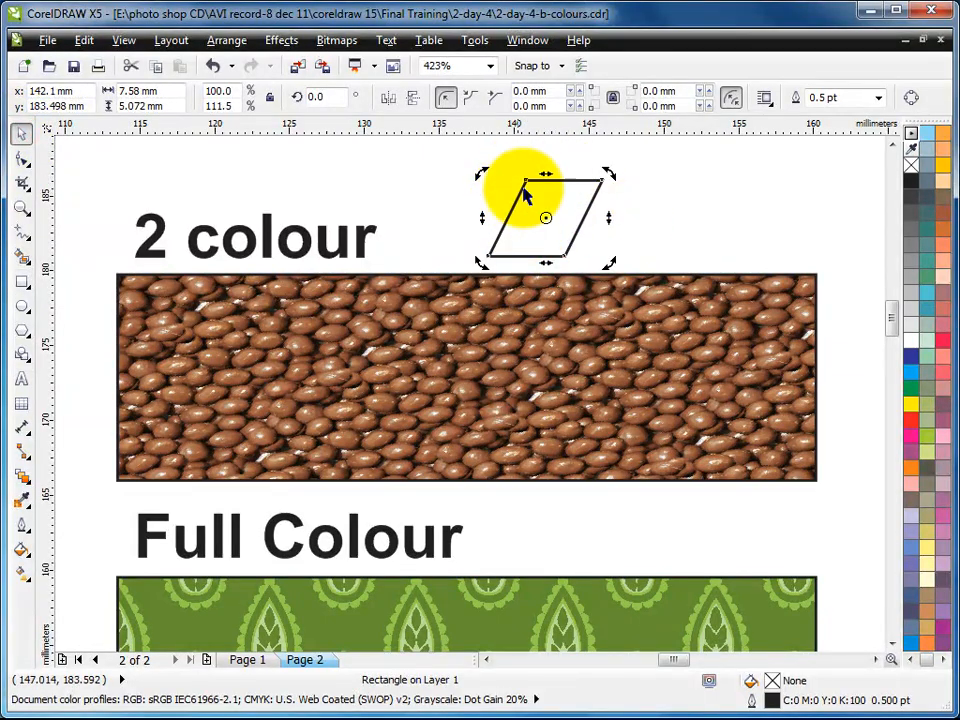
pyautogui.press('Delete')
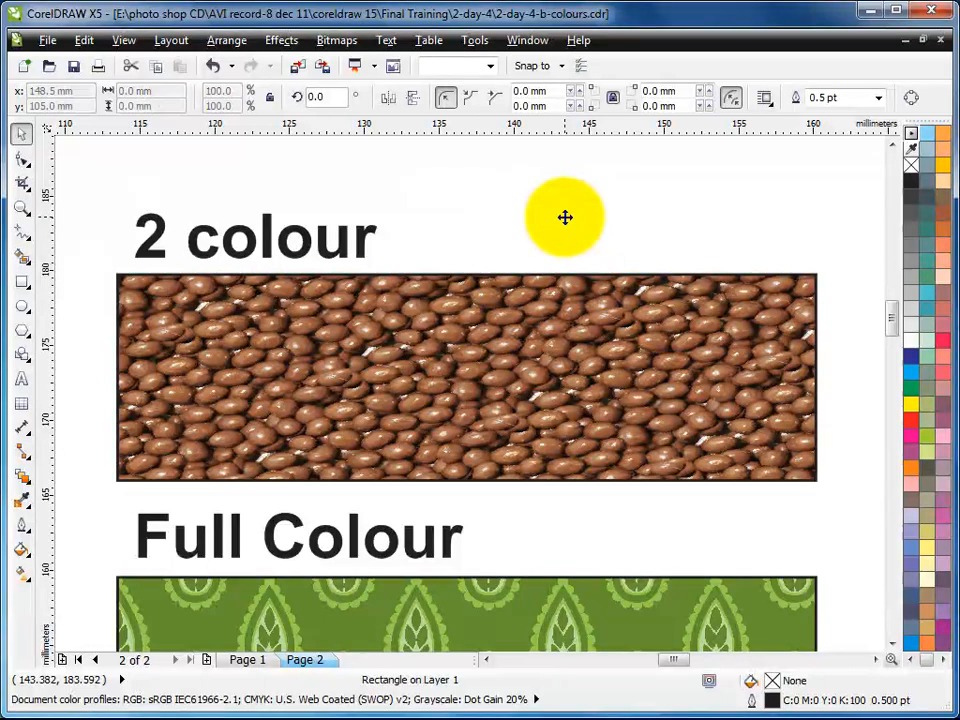
# - Replace the bitmap fill of the rectangle under the "2 colour" label with the black-and-white dotted 2-color pattern
pyautogui.scroll(1, 578, 290)
pyautogui.click(591, 357)
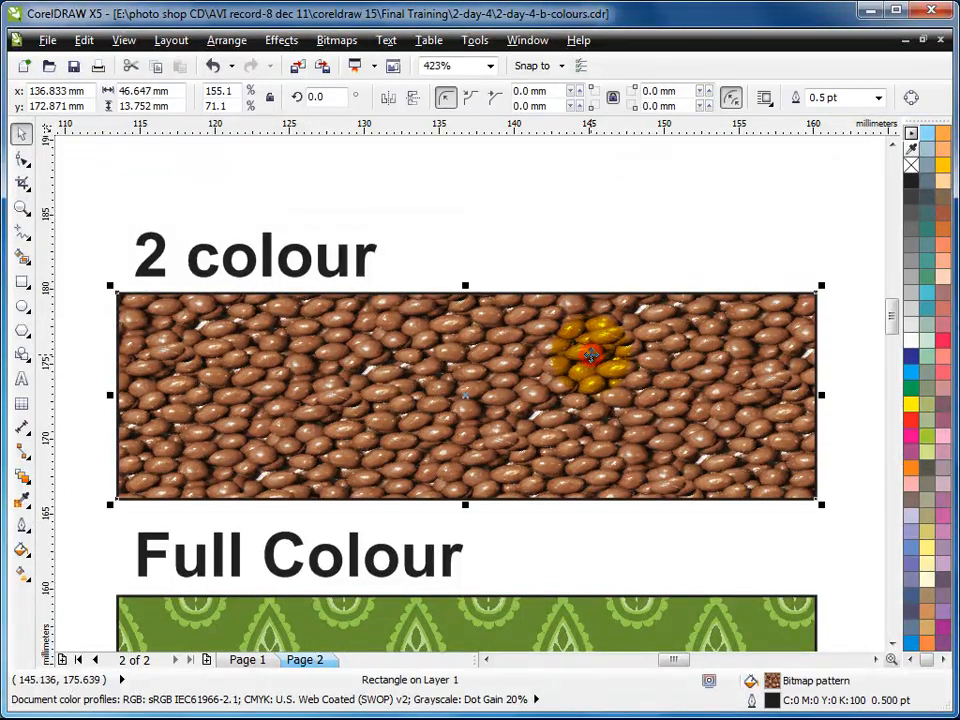
pyautogui.doubleClick(771, 680)
pyautogui.click(501, 248)
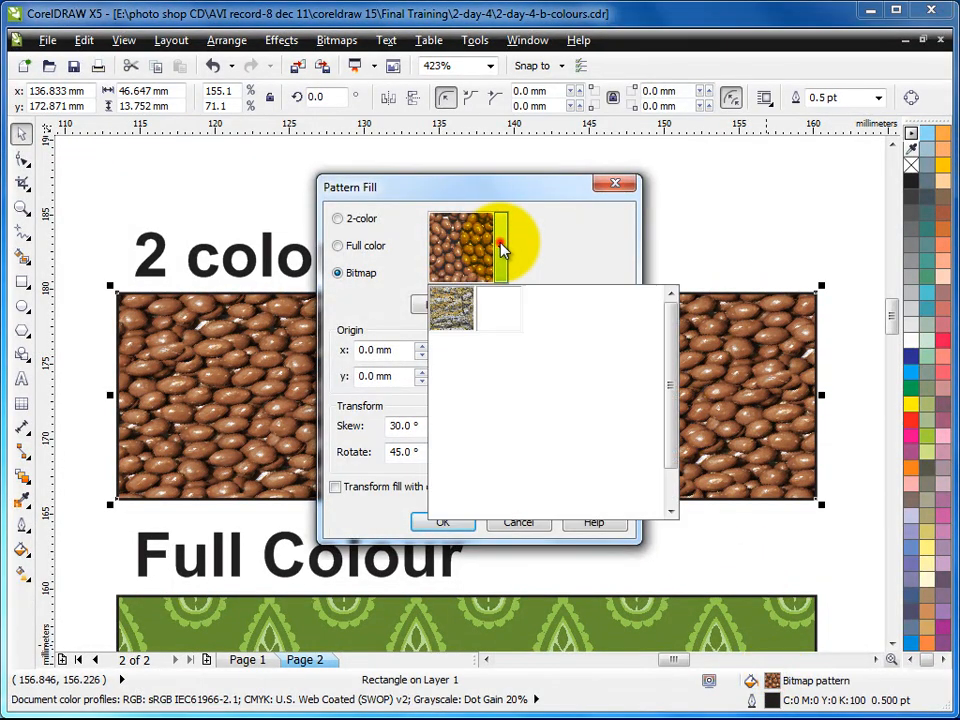
pyautogui.click(353, 224)
pyautogui.click(353, 224)
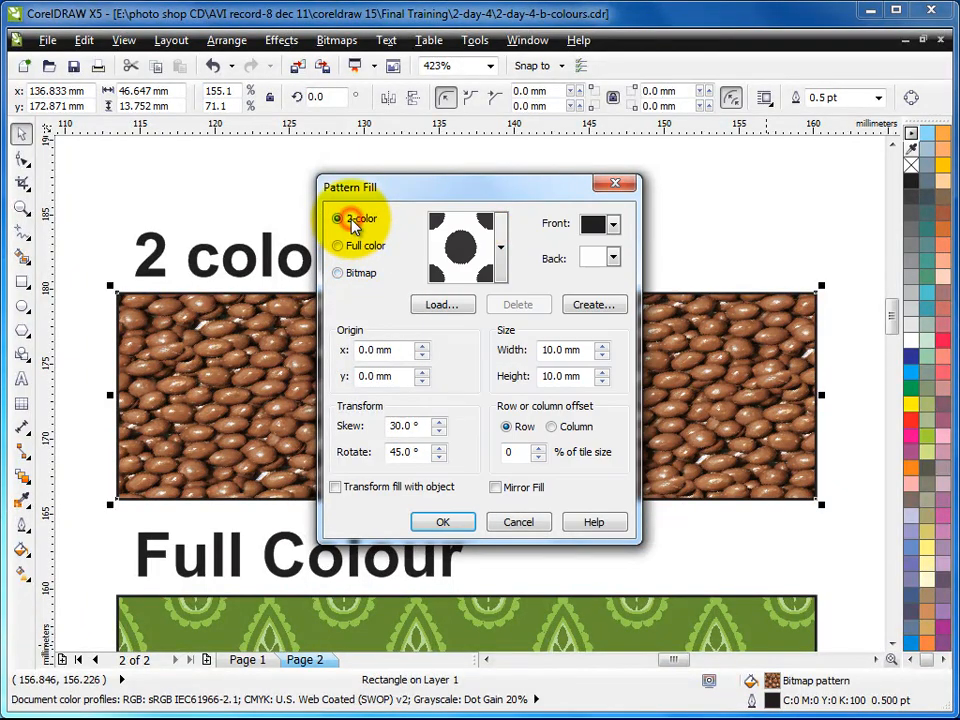
pyautogui.click(443, 522)
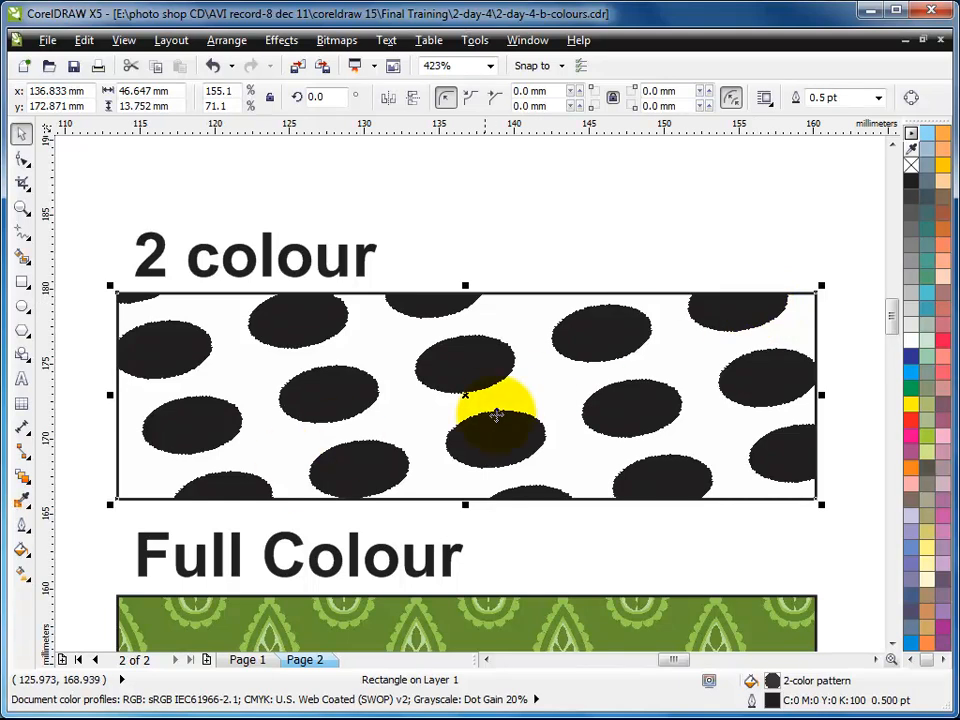
# - Set the skew and rotation of the rectangle's 2-color dot pattern to 0°
pyautogui.doubleClick(770, 682)
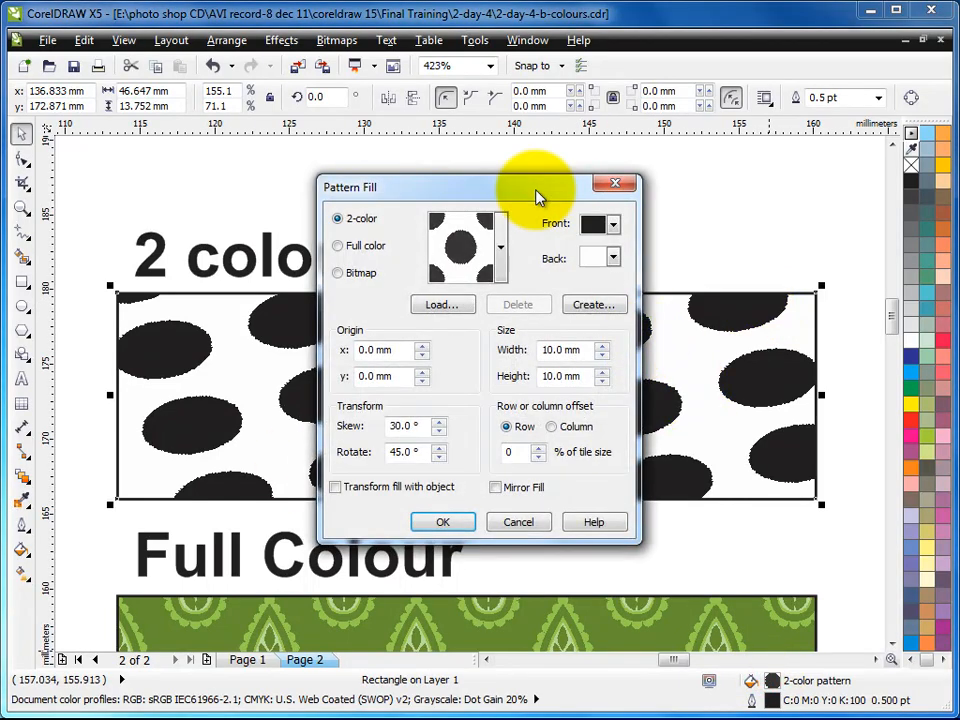
pyautogui.moveTo(527, 192); pyautogui.dragTo(557, 187)
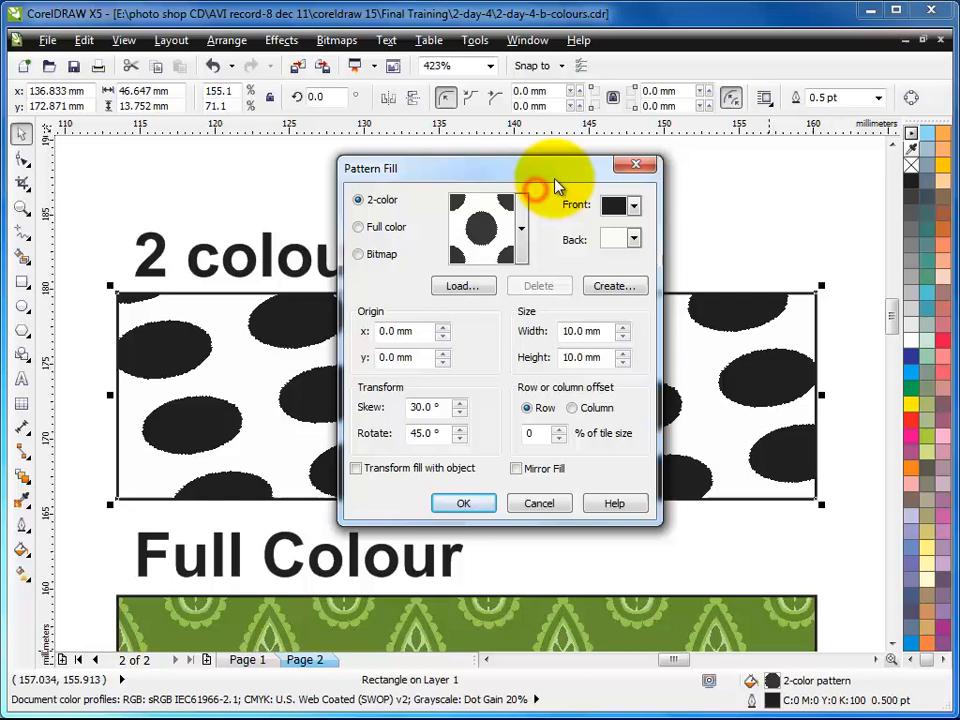
pyautogui.doubleClick(438, 408)
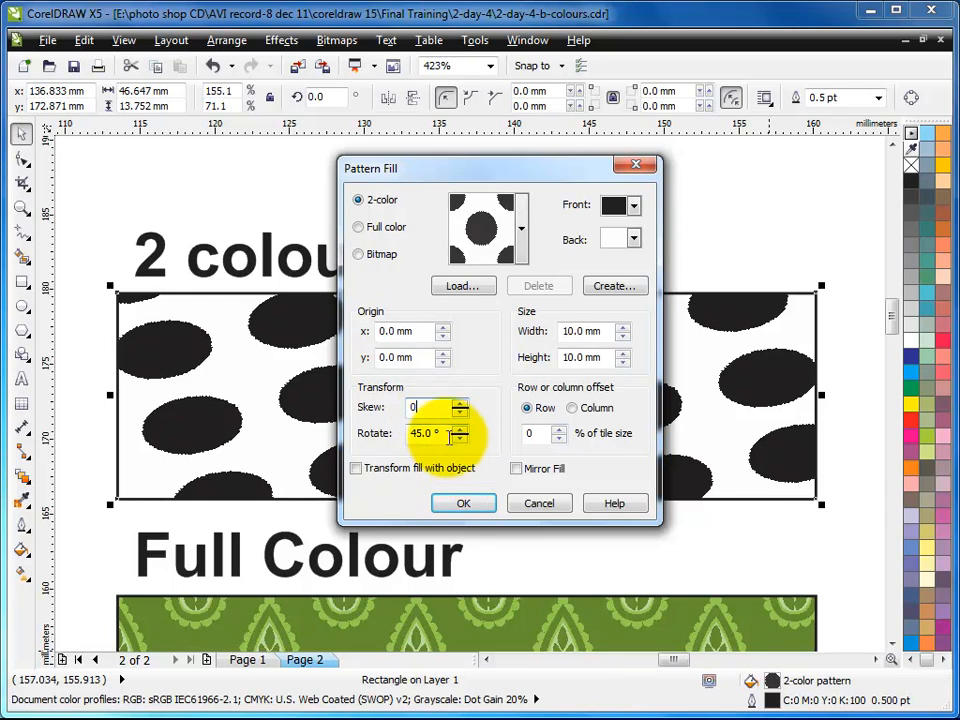
pyautogui.doubleClick(446, 433)
pyautogui.click(460, 500)
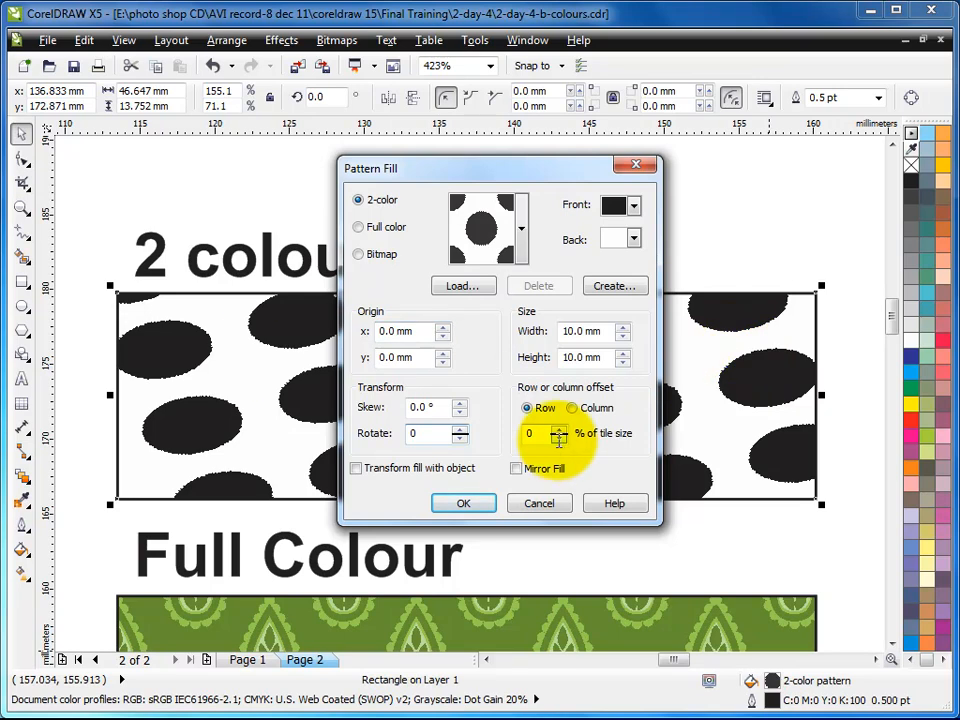
# - Offset the rows of the dot pattern by 45% of the tile size
pyautogui.click(543, 432)
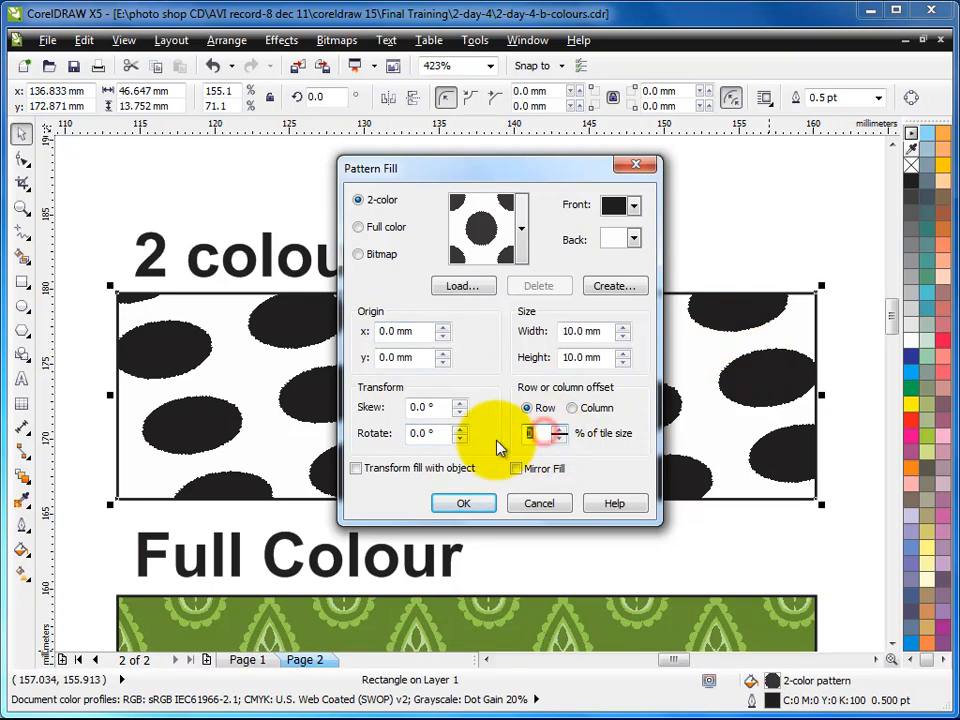
pyautogui.write('45')
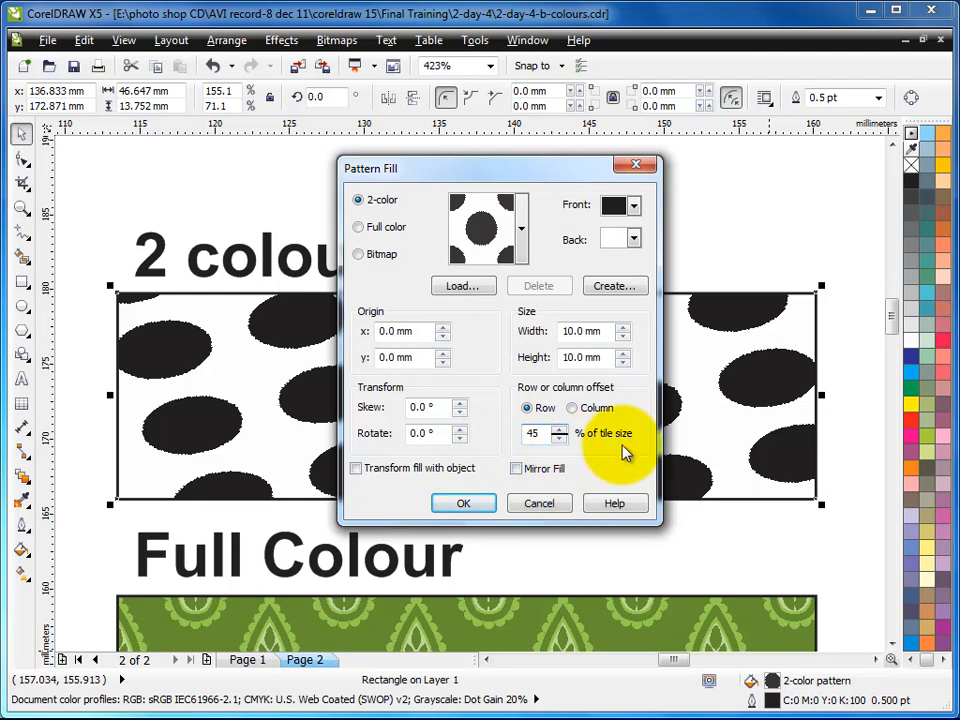
pyautogui.click(463, 503)
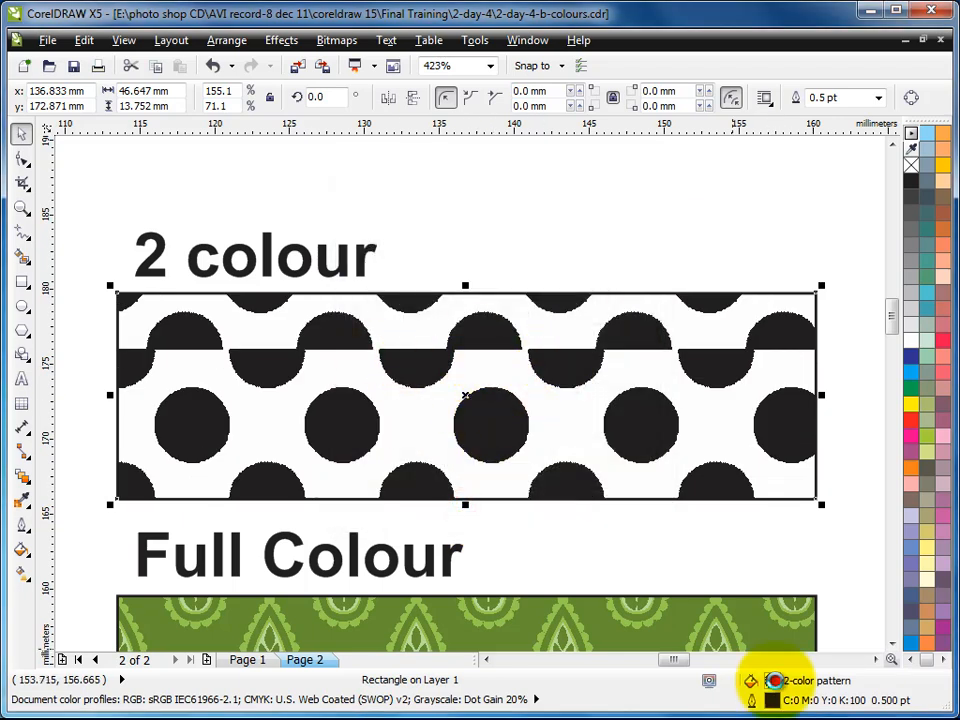
# - Switch the dot pattern's offset from rows to columns and set it to 0% of the tile size
pyautogui.doubleClick(772, 680)
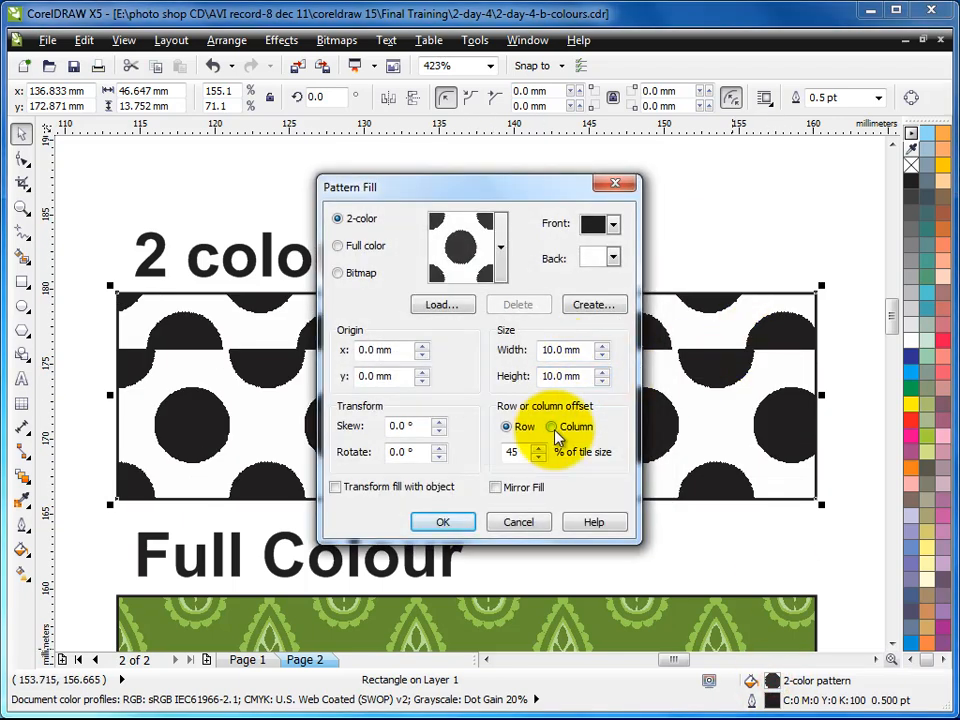
pyautogui.click(446, 522)
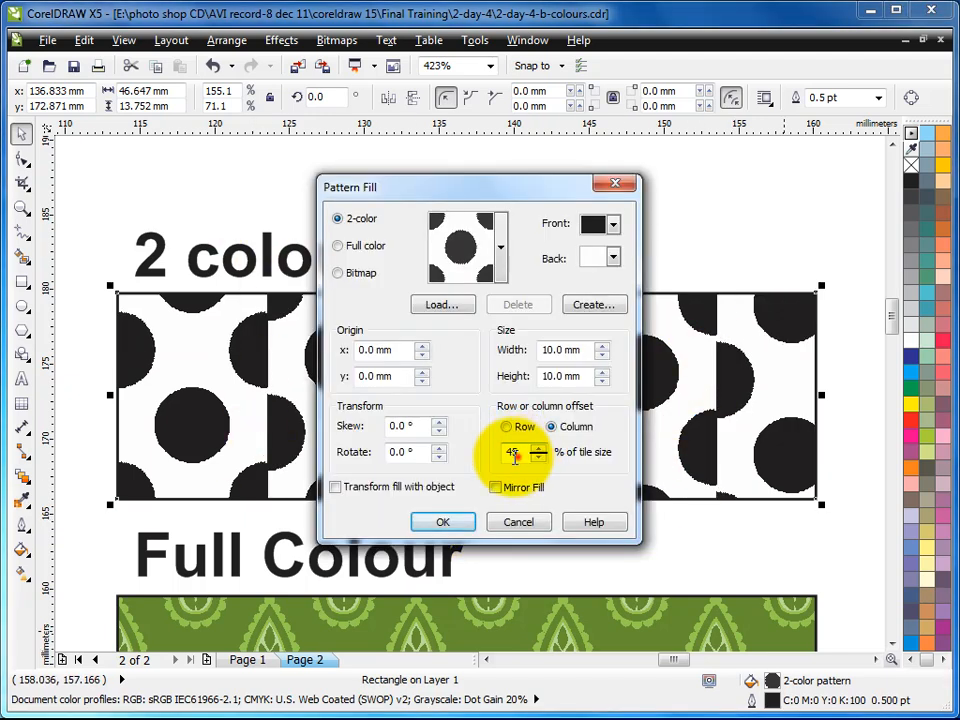
pyautogui.doubleClick(514, 456)
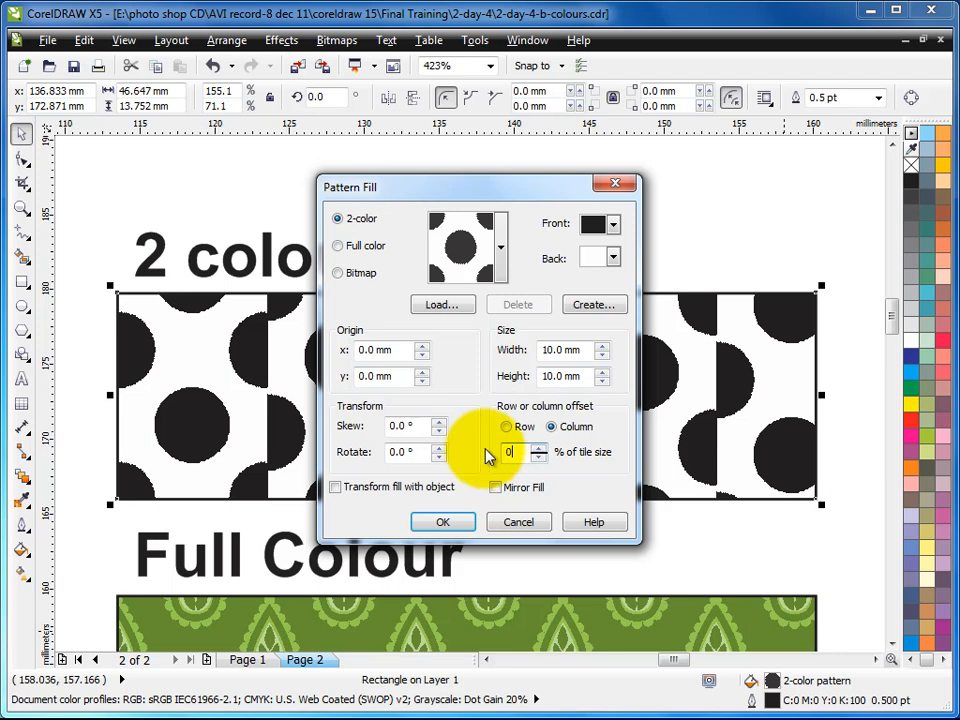
pyautogui.click(445, 521)
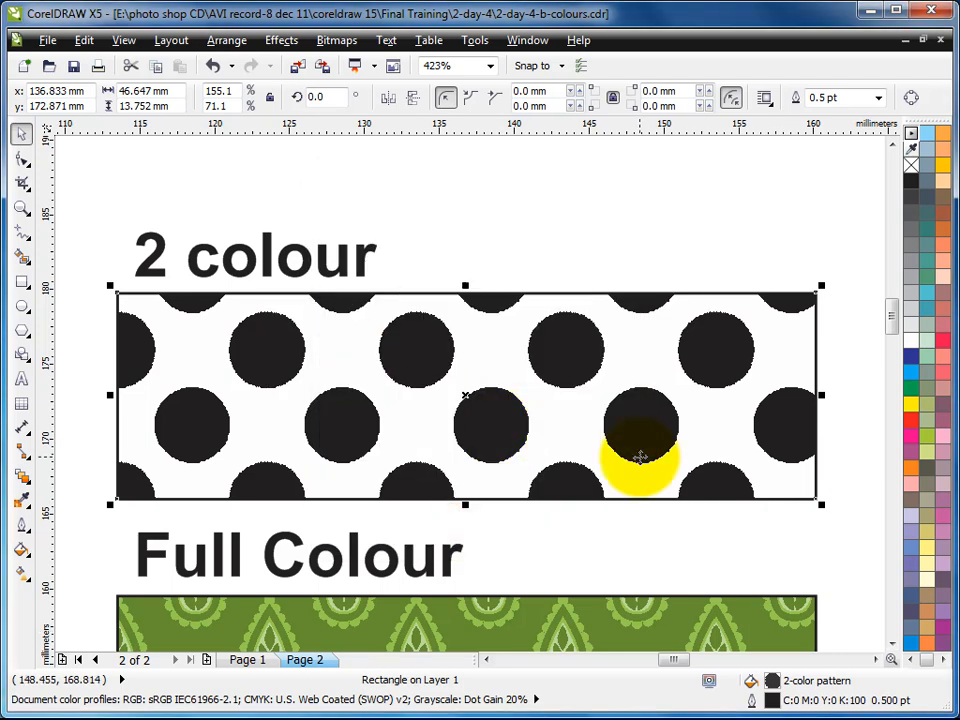
# - Place a copy of the "2 colour" label above the dotted rectangle's upper right corner and convert it to curves
pyautogui.click(575, 203)
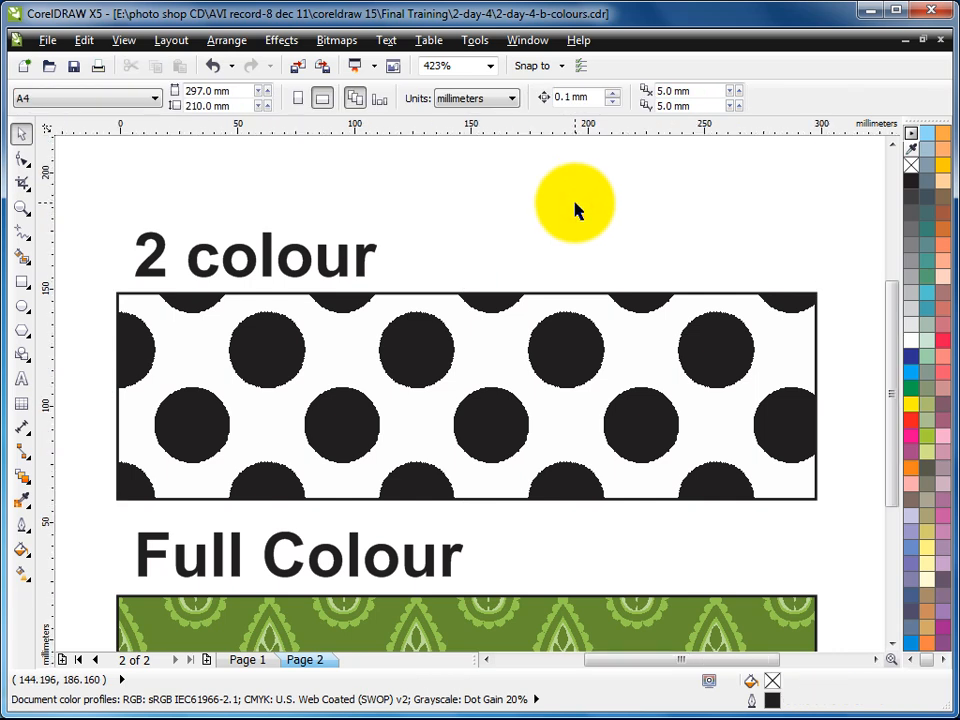
pyautogui.press('F4')
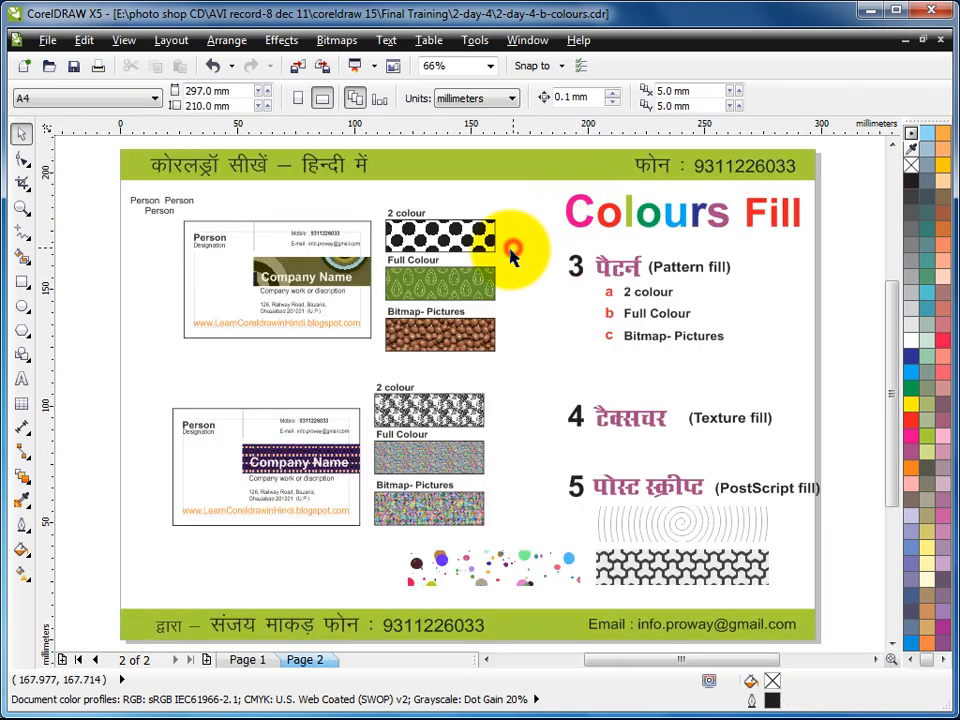
pyautogui.scroll(3, 430, 220)
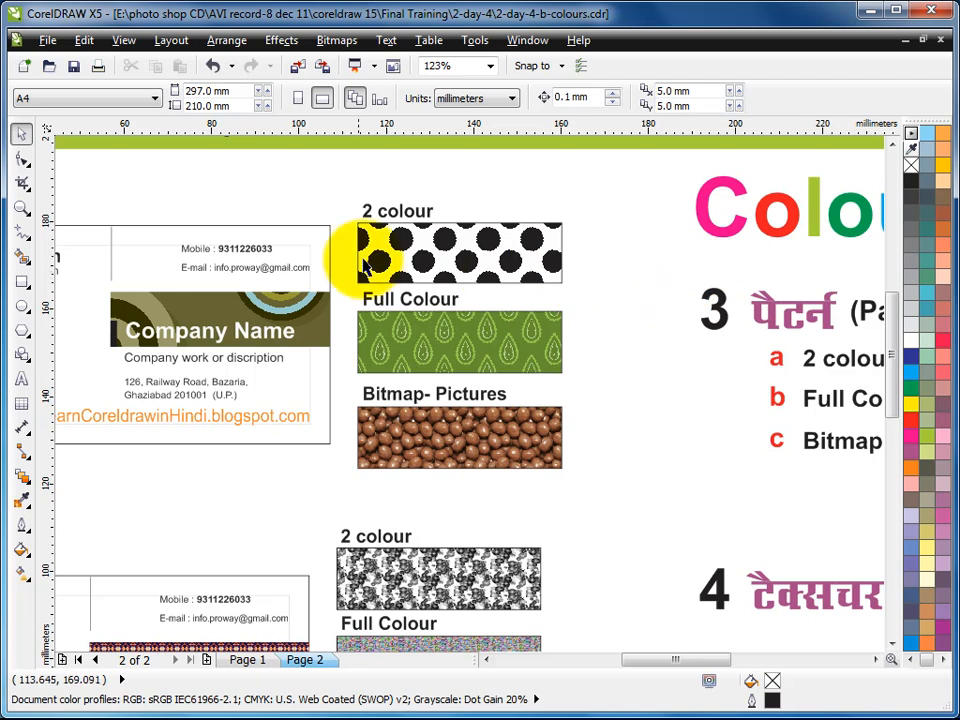
pyautogui.click(402, 214)
pyautogui.moveTo(405, 213); pyautogui.dragTo(565, 195)
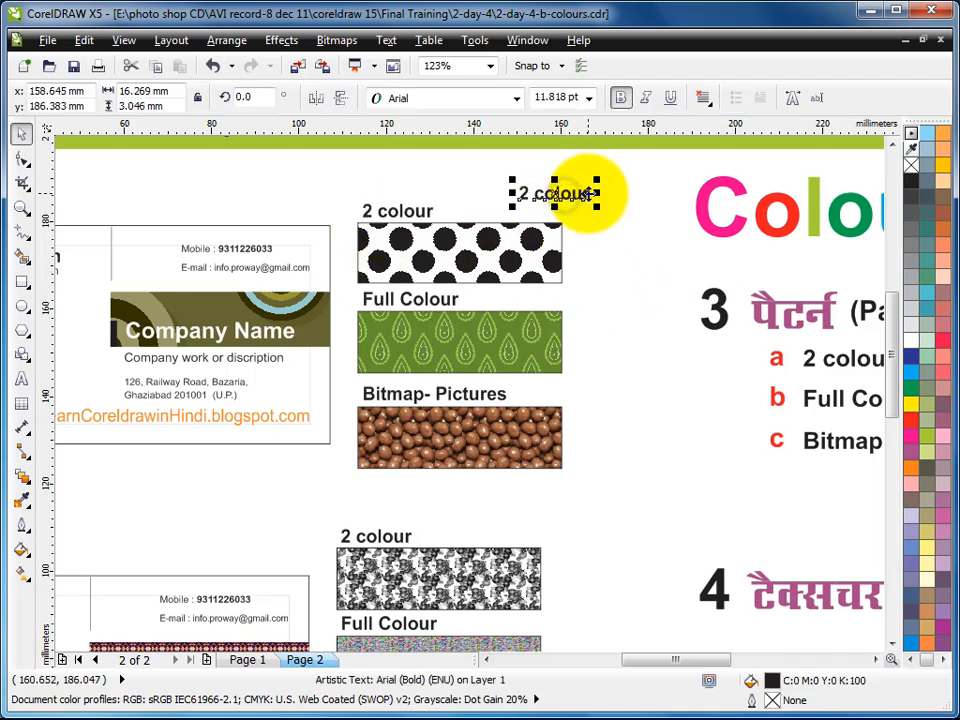
pyautogui.hotkey('ctrl', 'q')
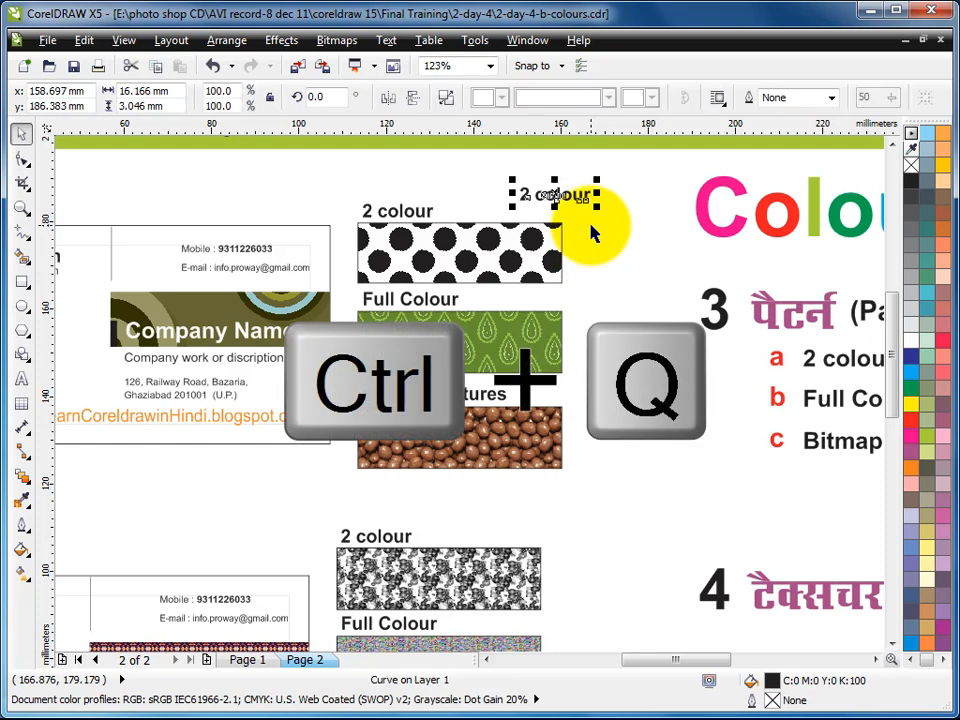
# - Create a high-resolution two-color pattern from an area of about 19.7 × 7.3 mm around the converted "2 colour" copy
pyautogui.click(628, 205)
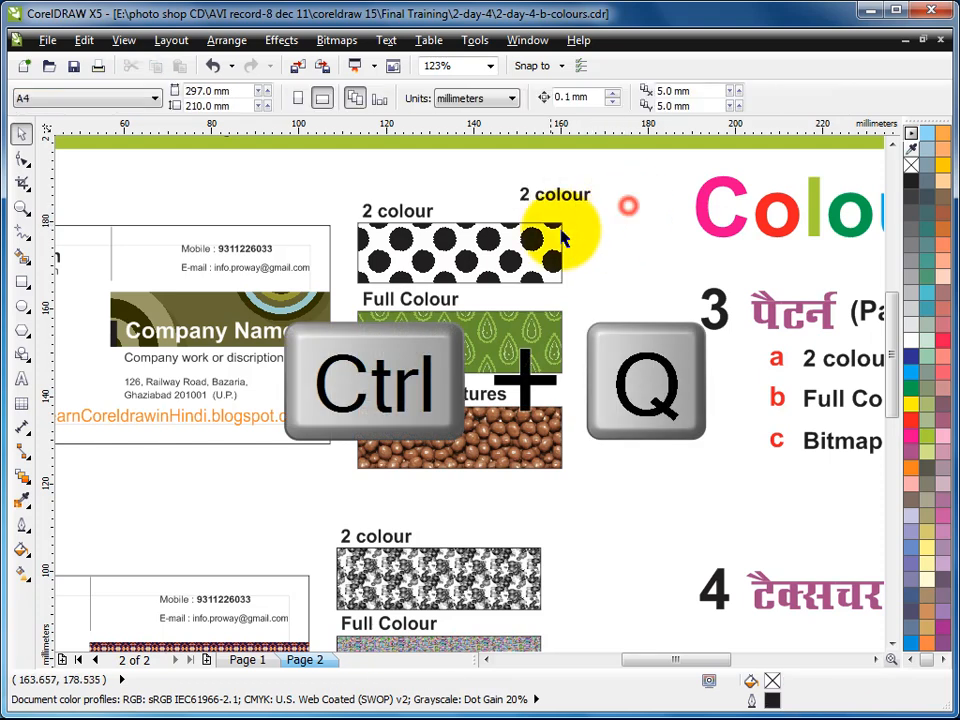
pyautogui.click(477, 40)
pyautogui.moveTo(503, 370)
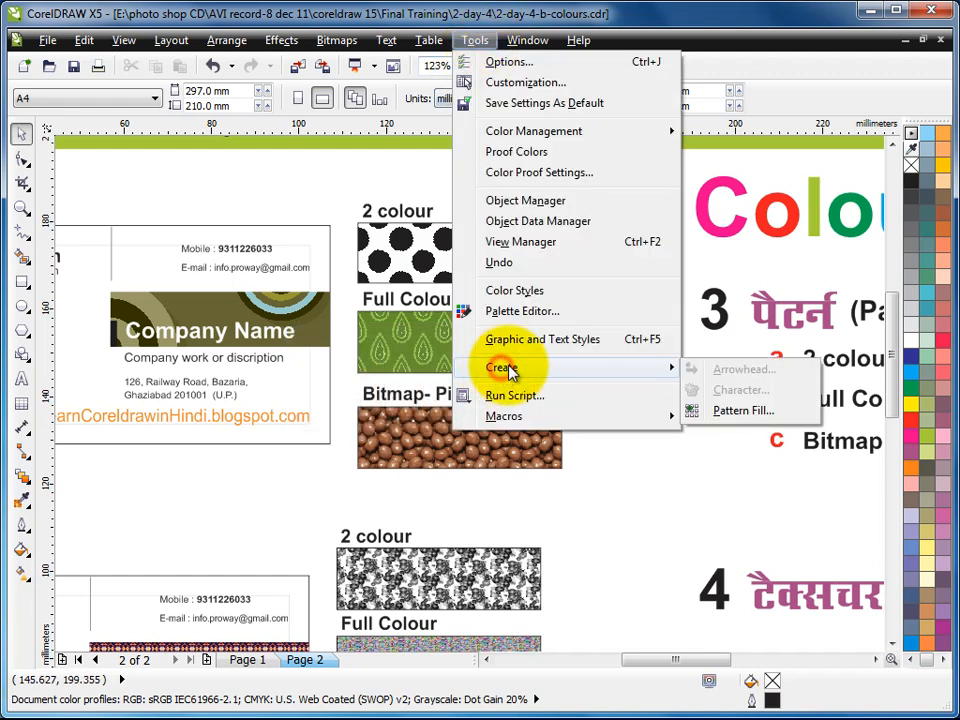
pyautogui.click(752, 411)
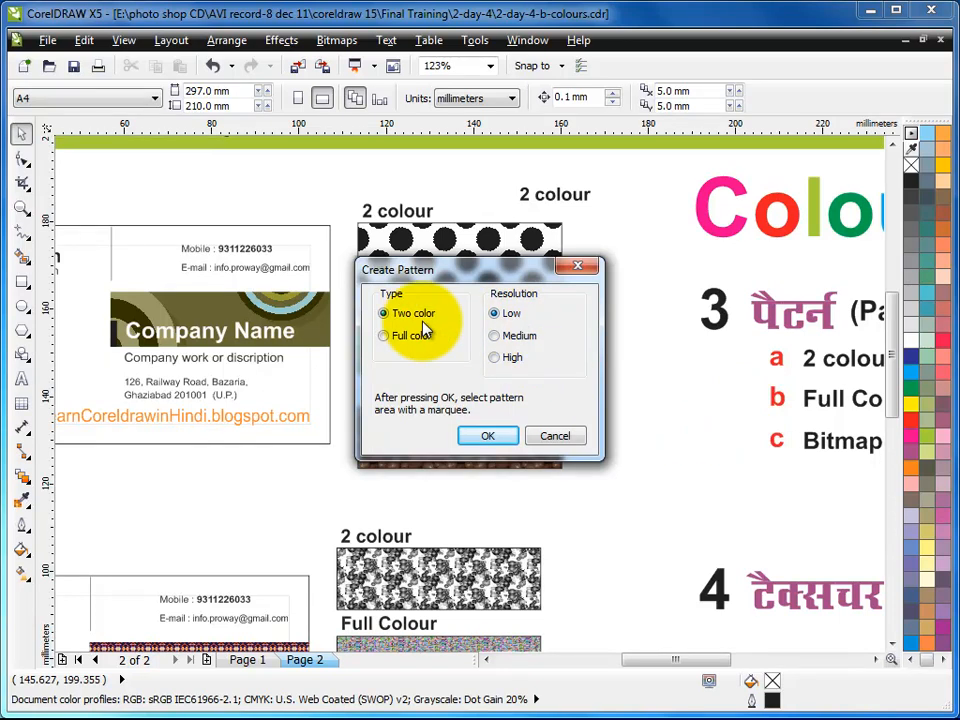
pyautogui.moveTo(467, 275); pyautogui.dragTo(273, 206)
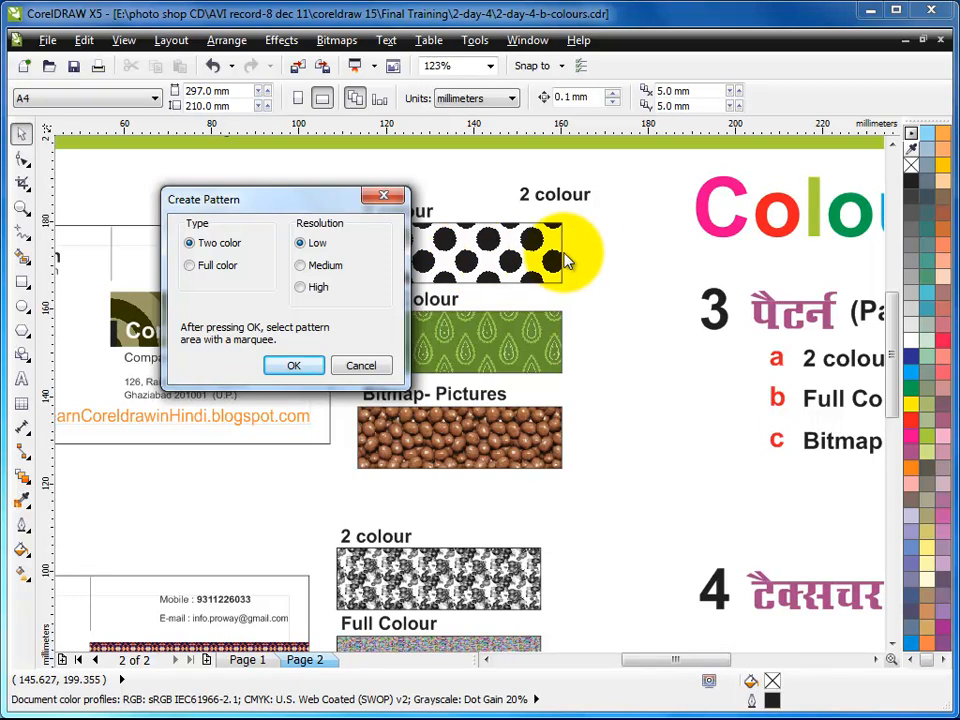
pyautogui.click(302, 289)
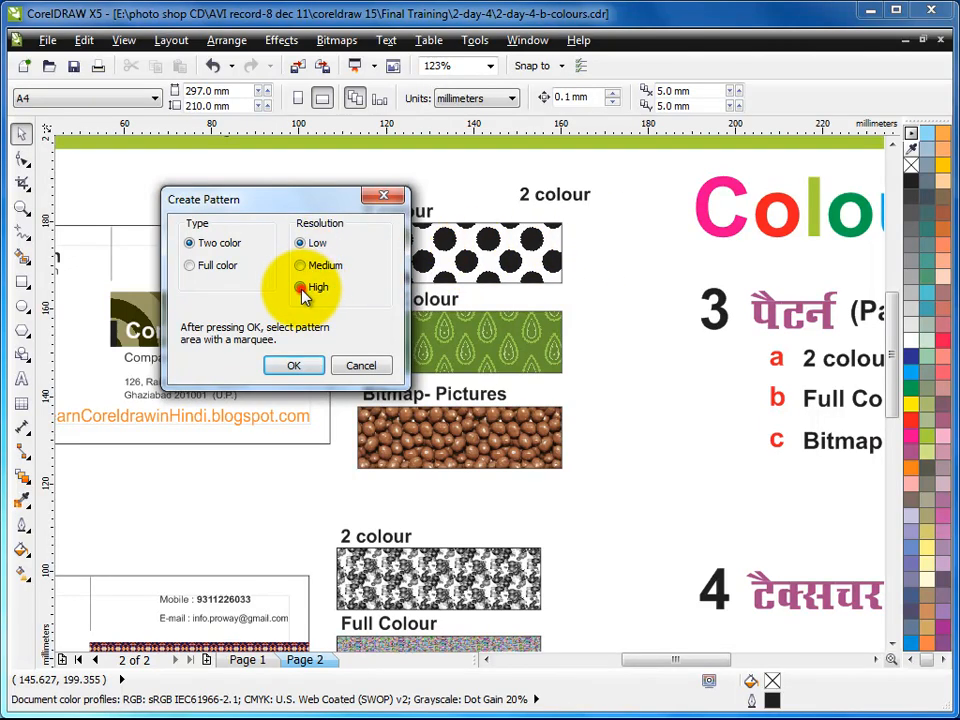
pyautogui.click(295, 368)
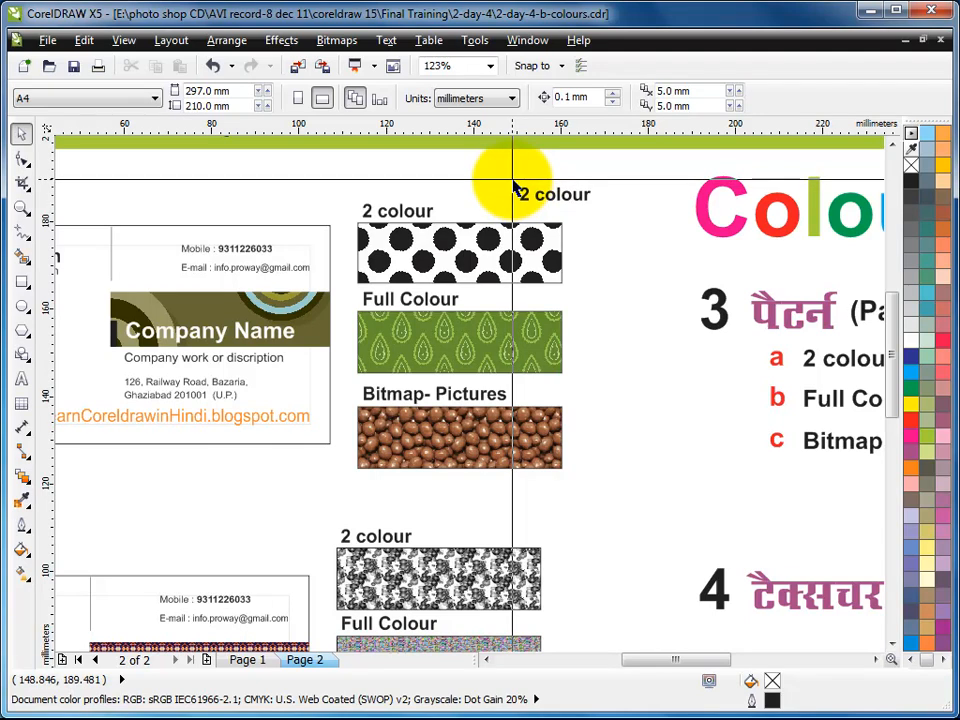
pyautogui.moveTo(511, 181); pyautogui.dragTo(603, 218)
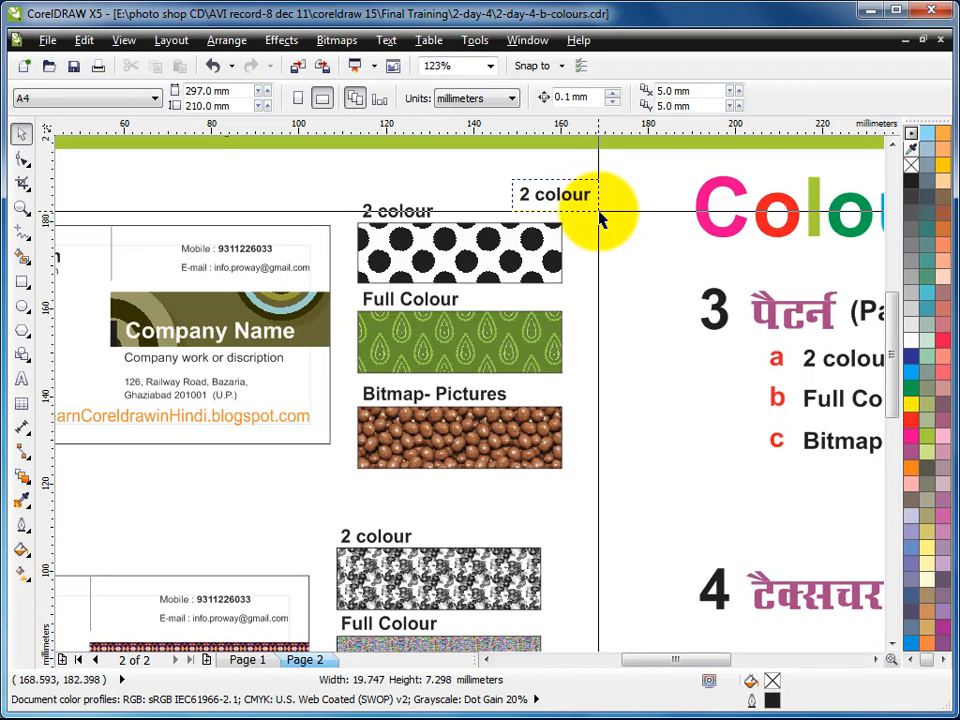
pyautogui.moveTo(600, 218); pyautogui.dragTo(604, 214)
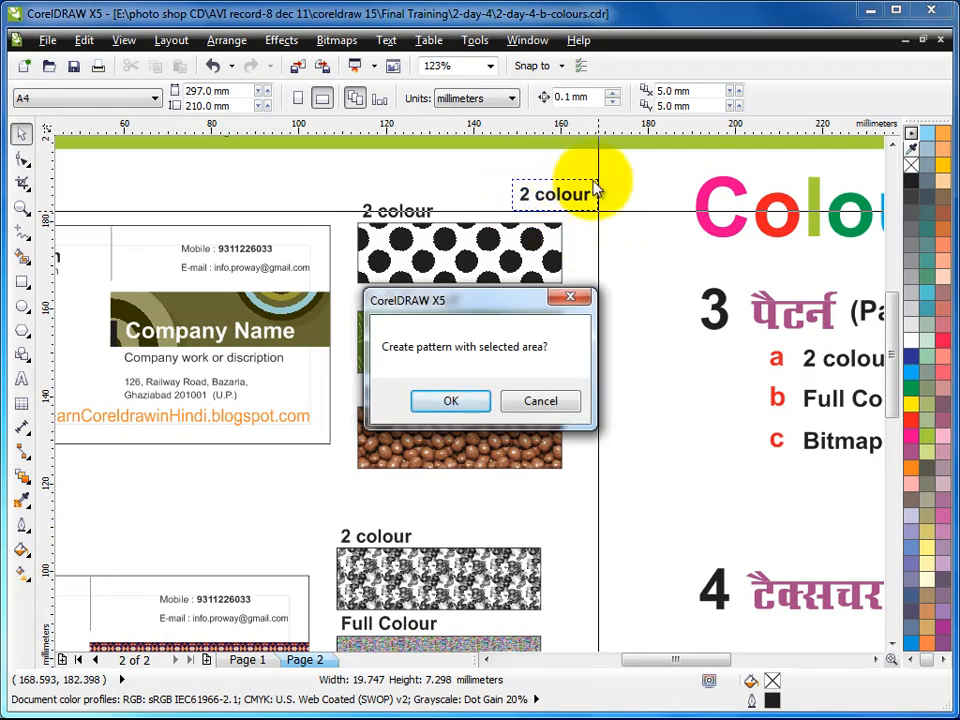
pyautogui.click(451, 401)
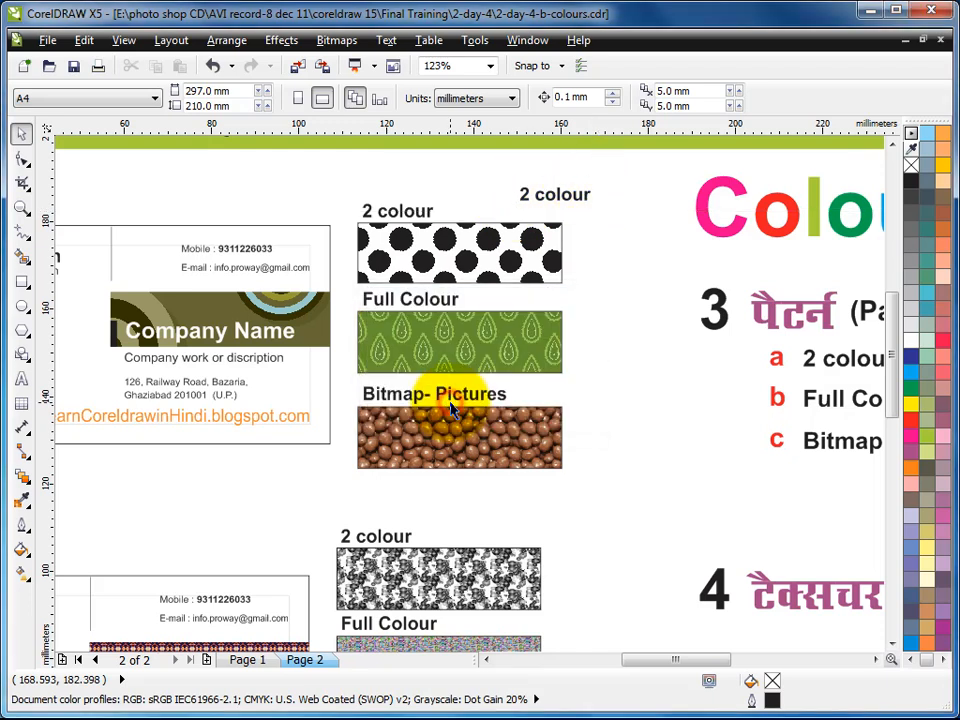
# - Fill the dotted rectangle with the custom "2 colour" text pattern in place of the dots
pyautogui.click(510, 262)
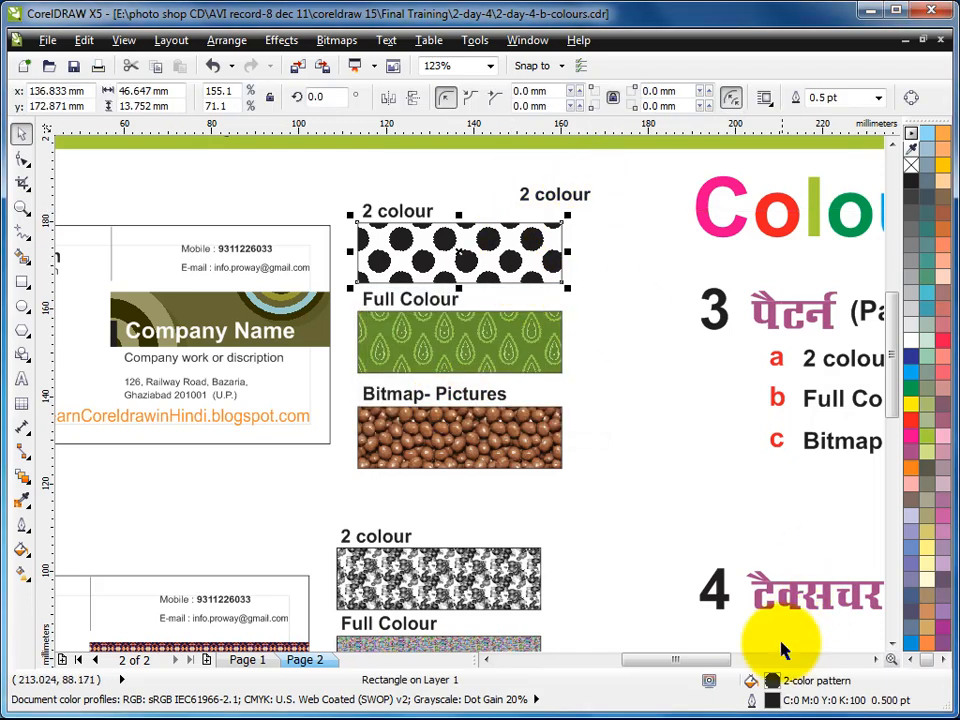
pyautogui.doubleClick(773, 680)
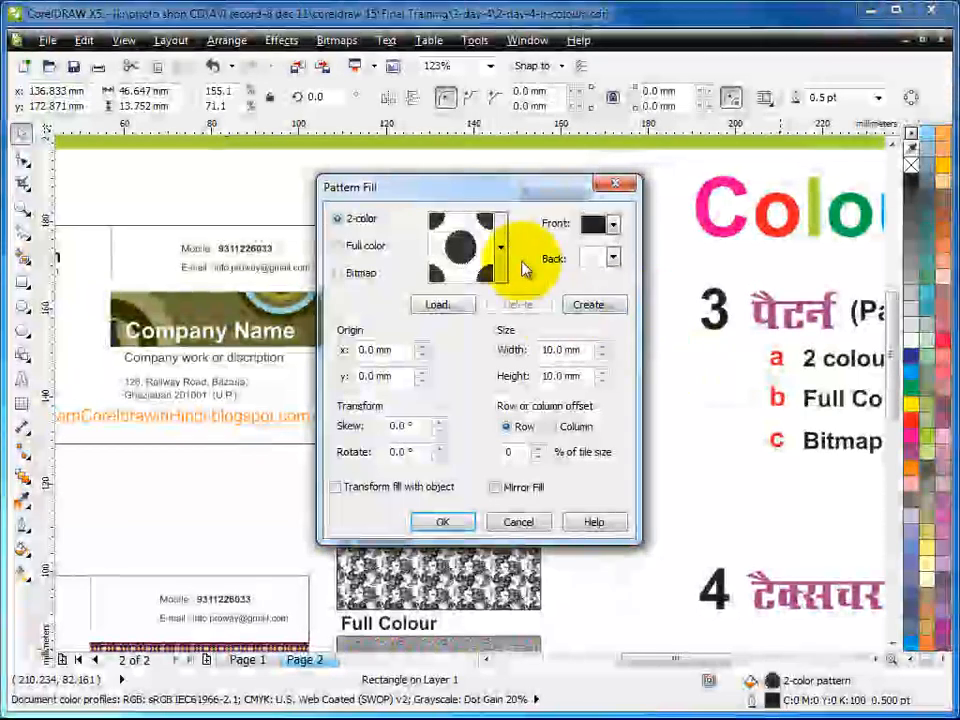
pyautogui.click(501, 246)
pyautogui.moveTo(665, 318); pyautogui.dragTo(671, 450)
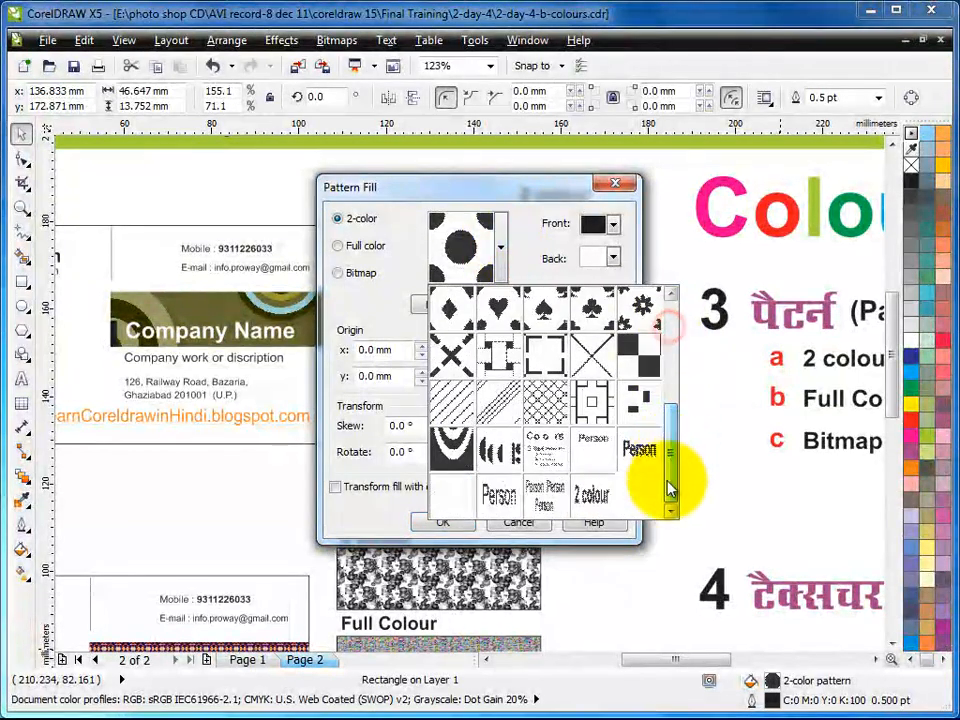
pyautogui.click(590, 500)
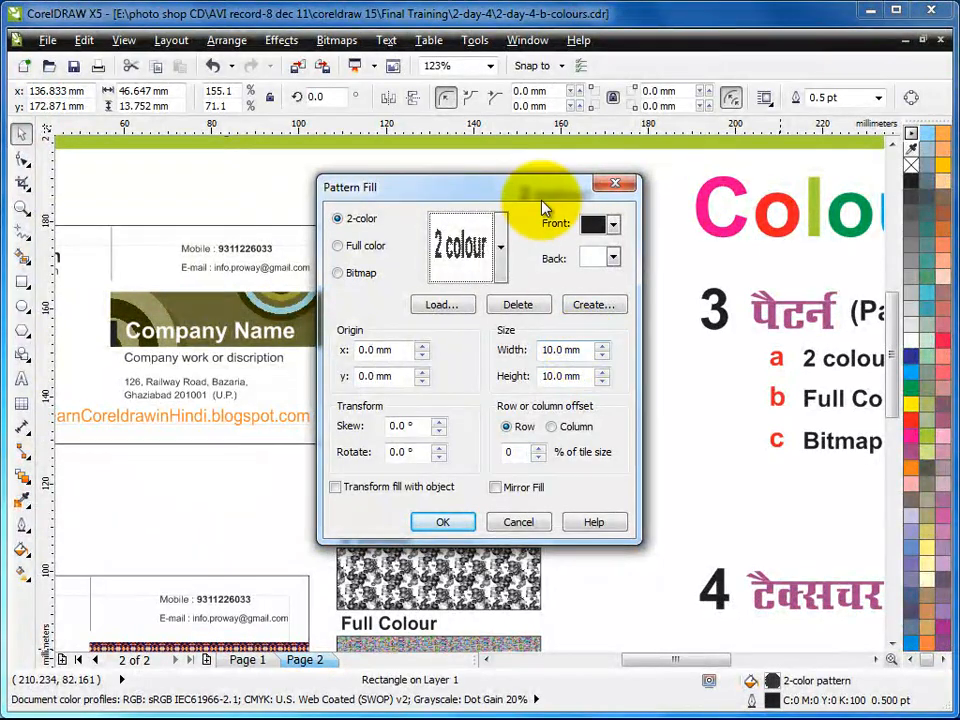
pyautogui.moveTo(547, 190); pyautogui.dragTo(626, 168)
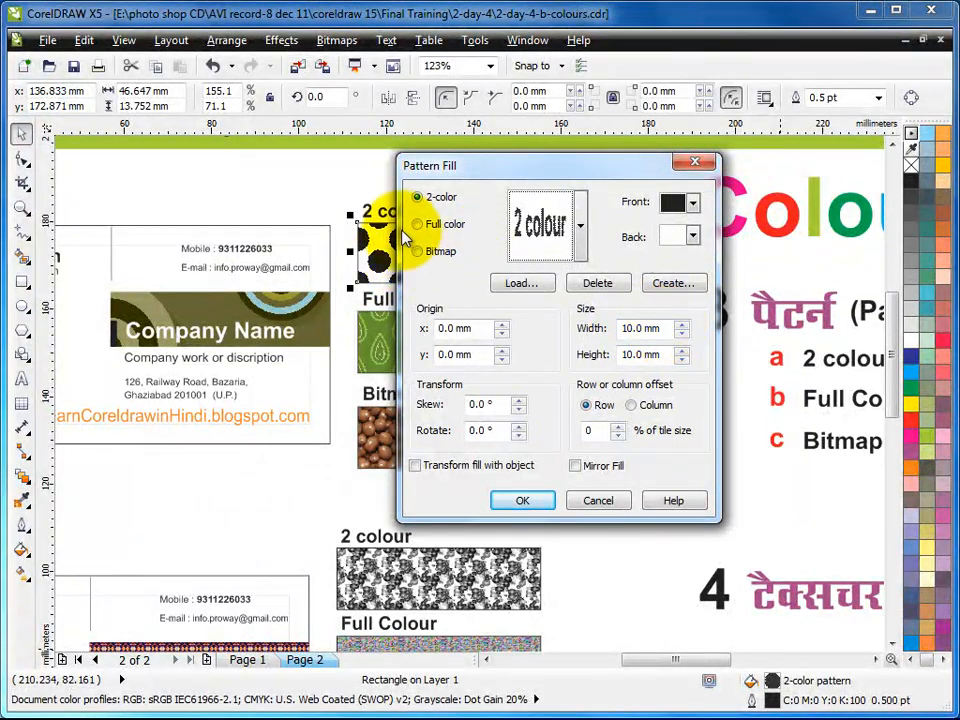
pyautogui.click(542, 503)
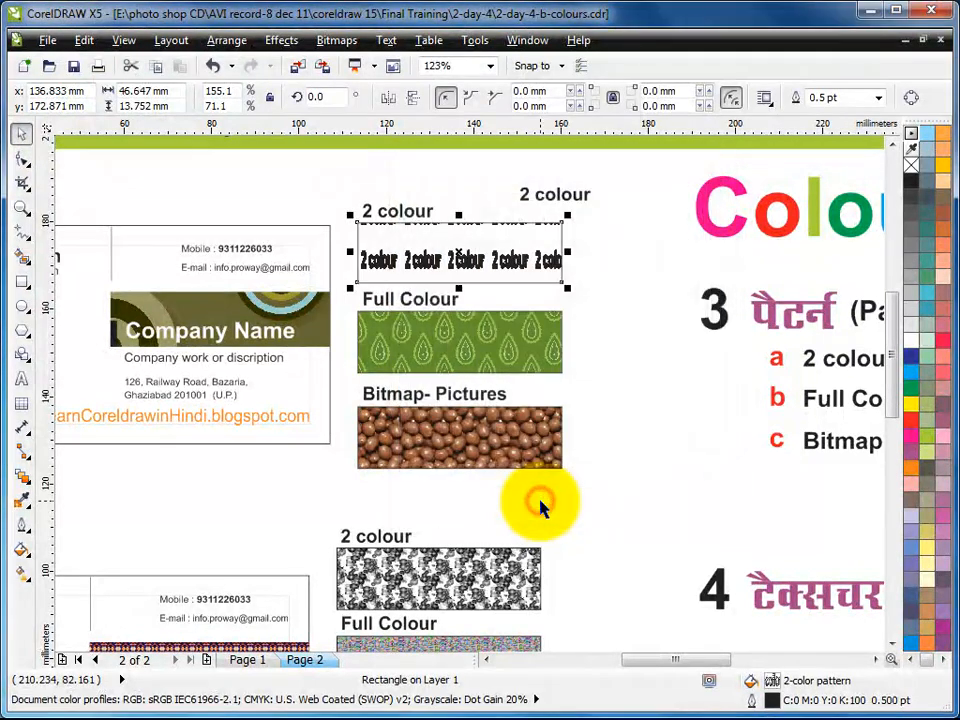
# - Rotate the rectangle's "2 colour" text pattern by 45°
pyautogui.click(22, 210)
pyautogui.moveTo(332, 210); pyautogui.dragTo(604, 338)
pyautogui.click(22, 133)
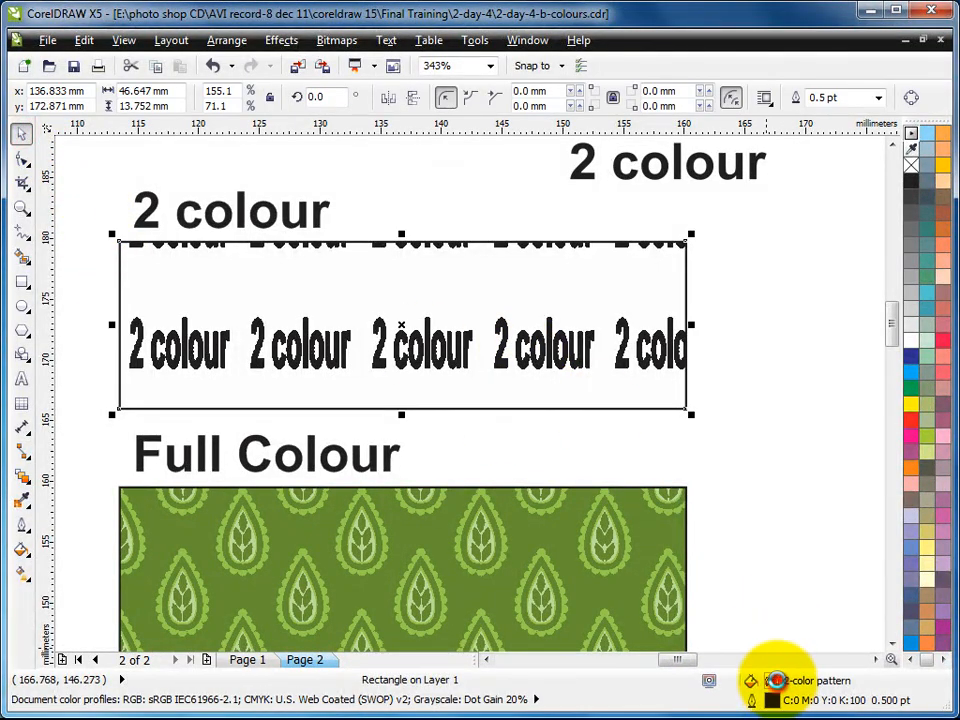
pyautogui.doubleClick(777, 681)
pyautogui.moveTo(416, 453); pyautogui.dragTo(366, 460)
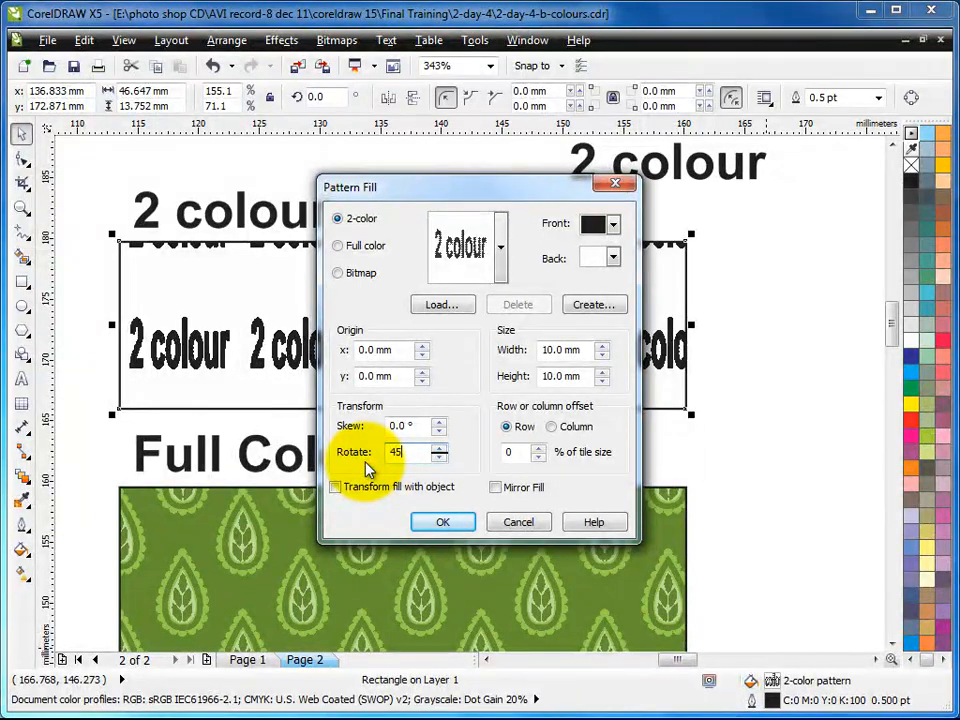
pyautogui.press('Return')
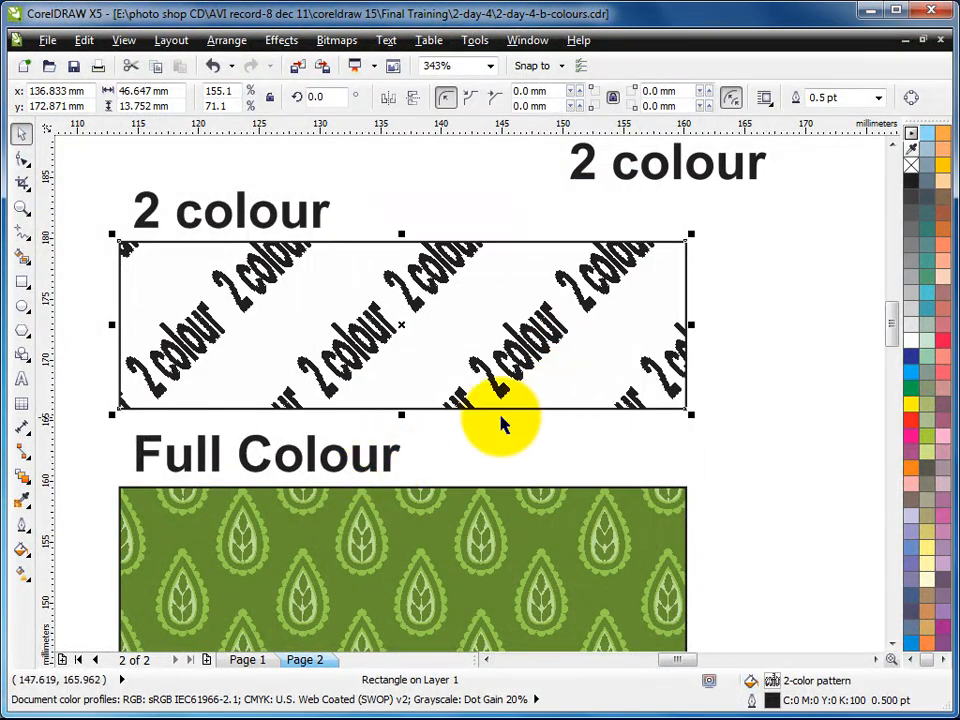
# - Stretch the text-patterned rectangle downward to a height of about 29.6 mm and bring it to the front
pyautogui.moveTo(403, 413); pyautogui.dragTo(405, 606)
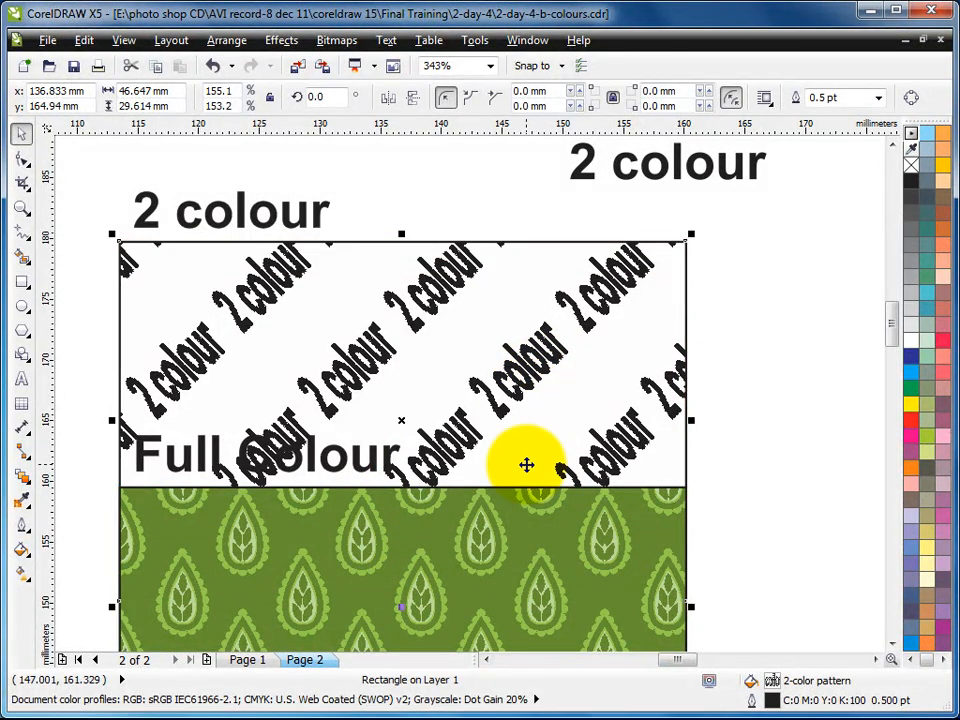
pyautogui.hotkey('shift', 'pageup')
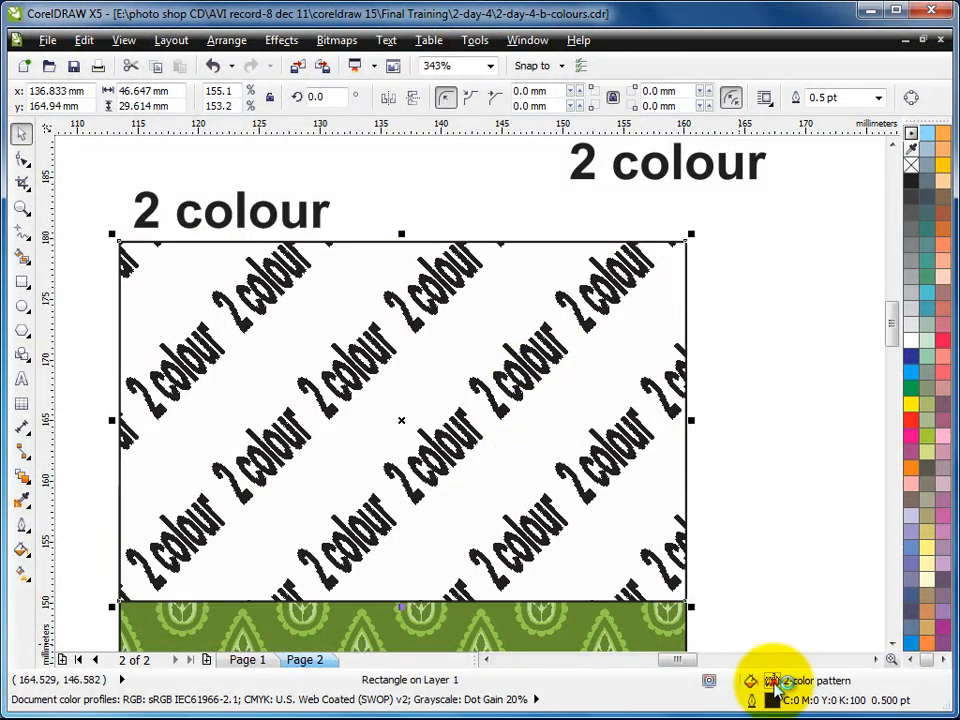
# - Set the text pattern's front color to red and its back color to golden yellow
pyautogui.doubleClick(765, 680)
pyautogui.click(613, 225)
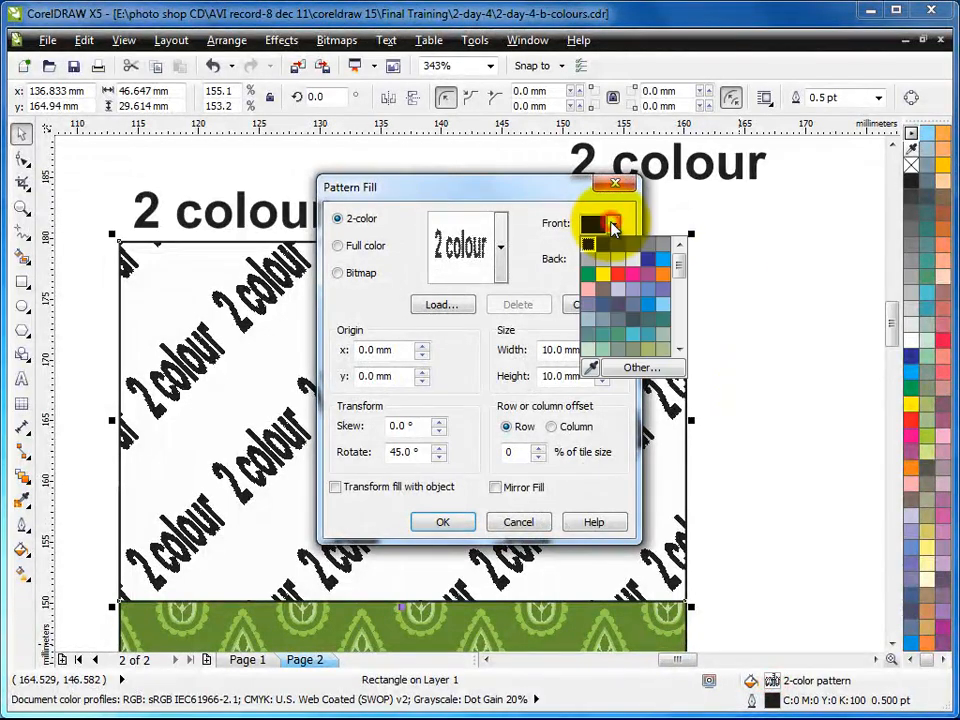
pyautogui.click(616, 275)
pyautogui.click(613, 258)
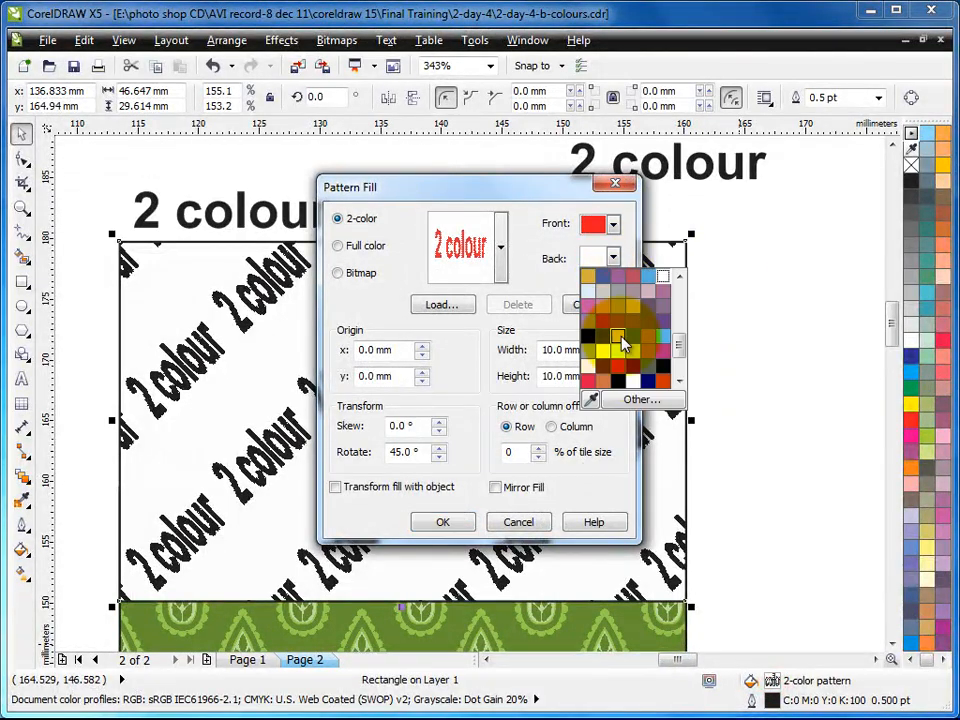
pyautogui.click(618, 339)
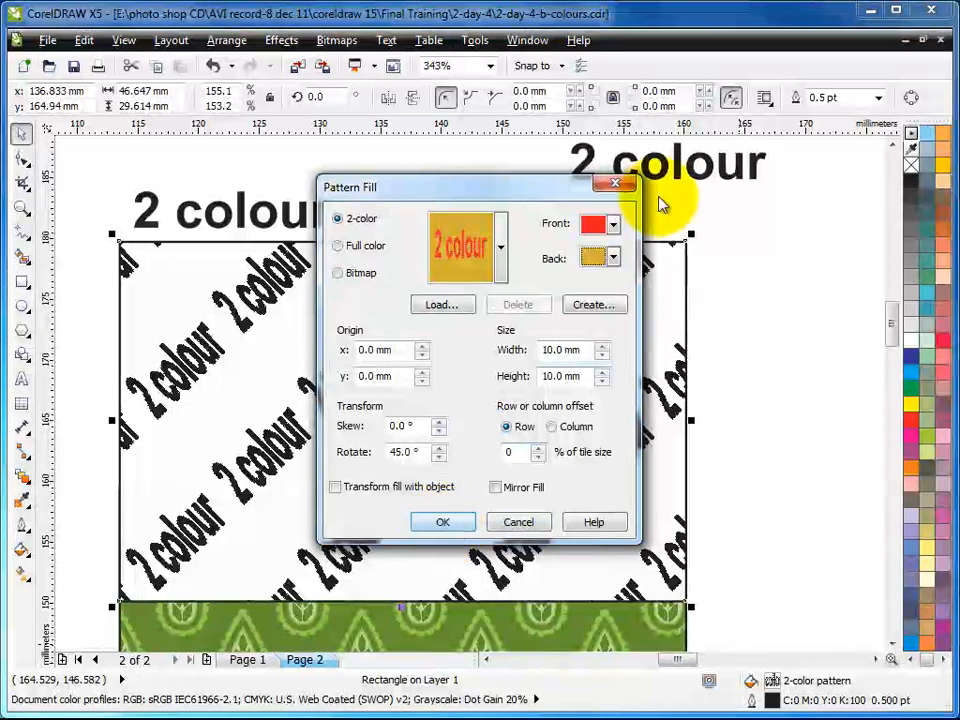
# - Change the text pattern's front color to Autumn Orange from the defcmyk.xml palette and apply the fill
pyautogui.click(615, 224)
pyautogui.click(652, 367)
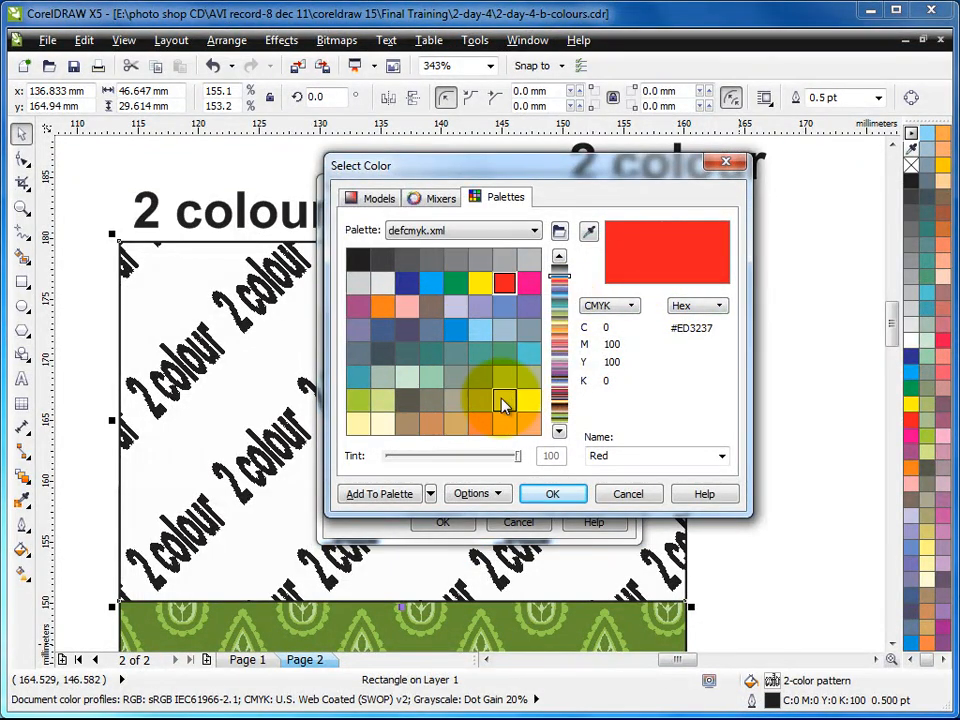
pyautogui.click(477, 426)
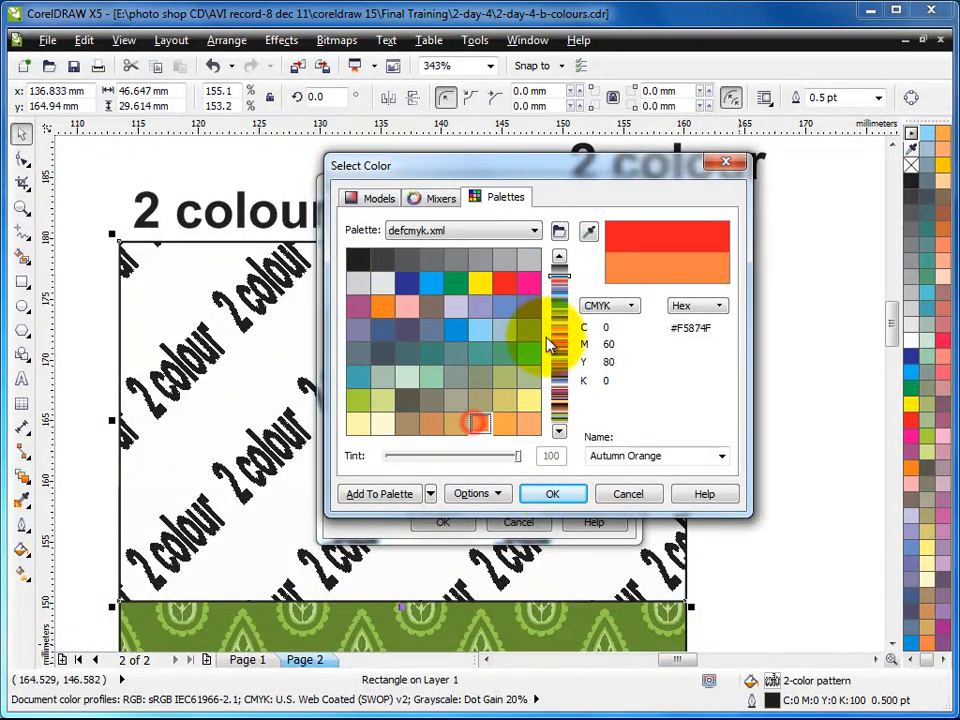
pyautogui.click(553, 493)
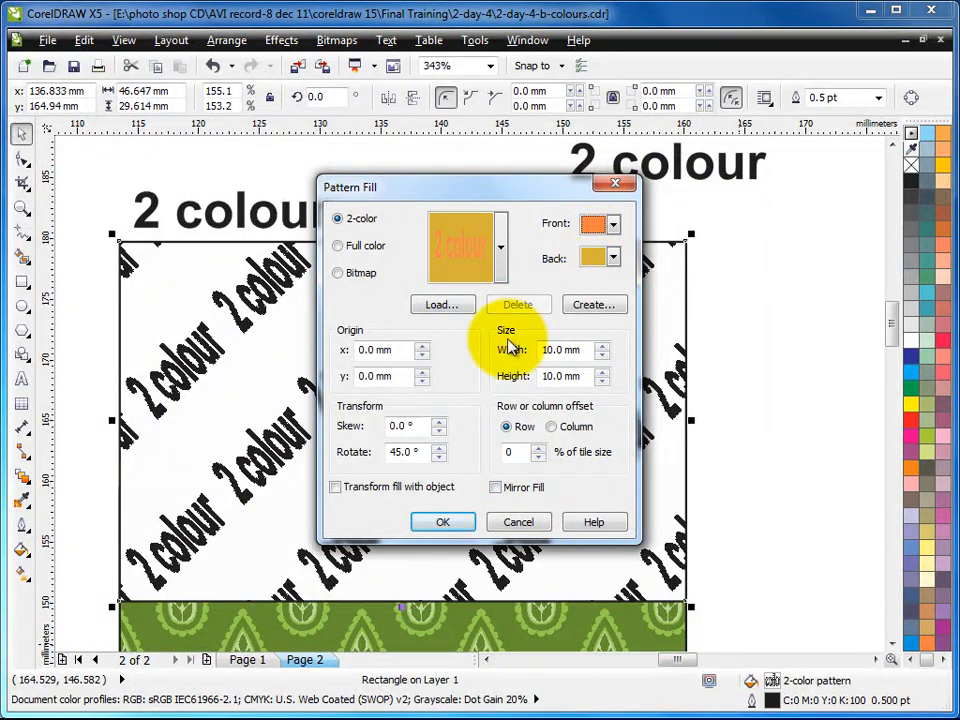
pyautogui.click(443, 522)
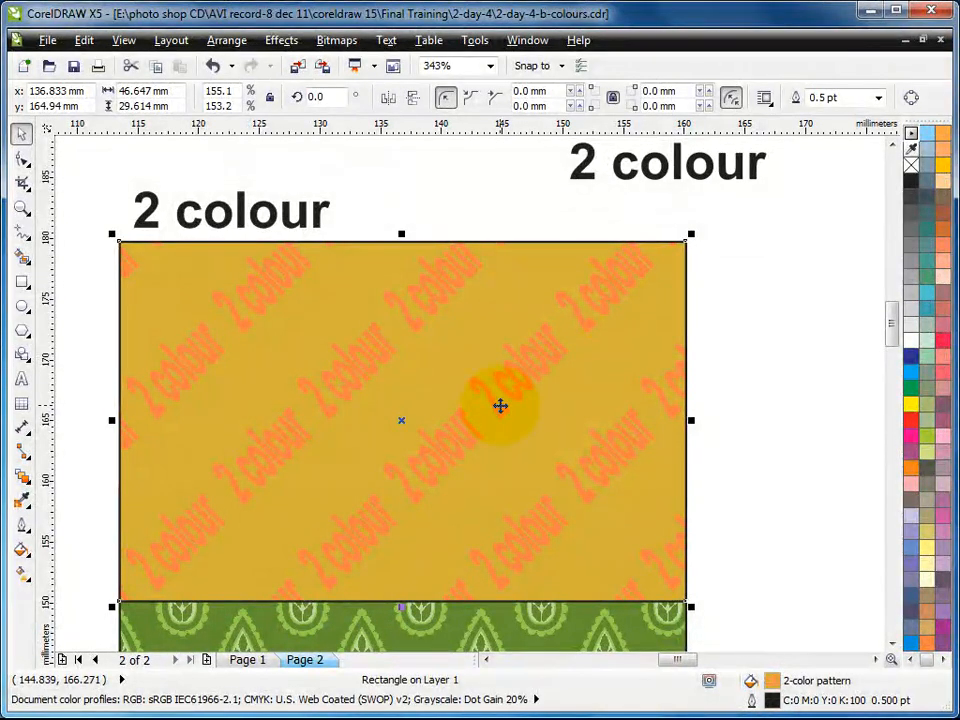
# - Shorten the text-patterned rectangle from below so that it ends above the "Full Colour" label, and clear the selection
pyautogui.moveTo(403, 606); pyautogui.dragTo(403, 406)
pyautogui.click(424, 530)
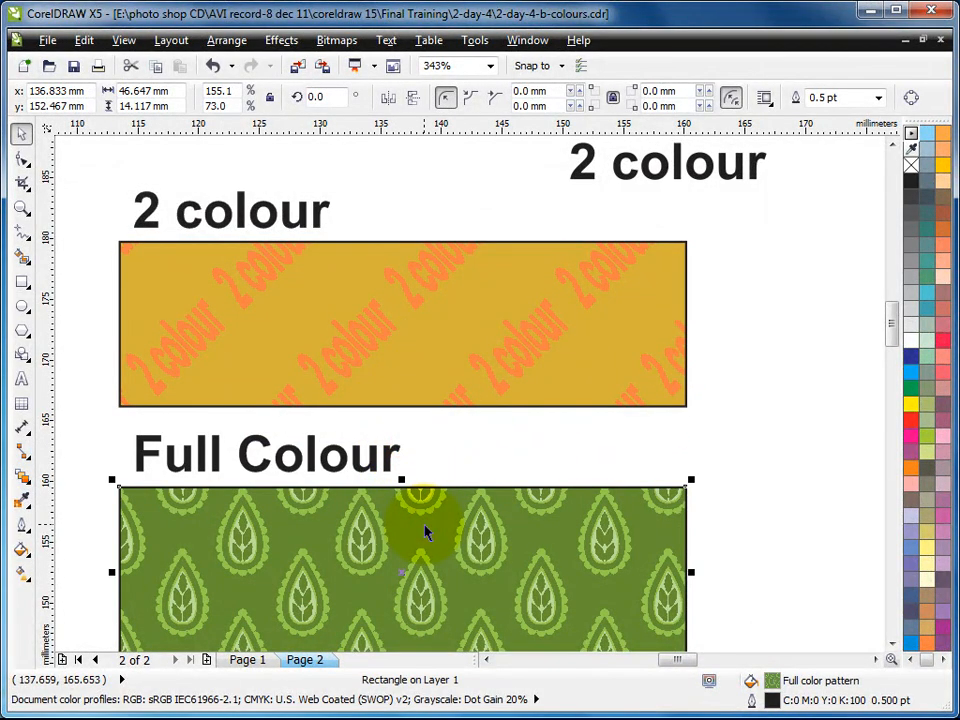
pyautogui.click(446, 471)
pyautogui.scroll(-3, 446, 471)
pyautogui.click(838, 289)
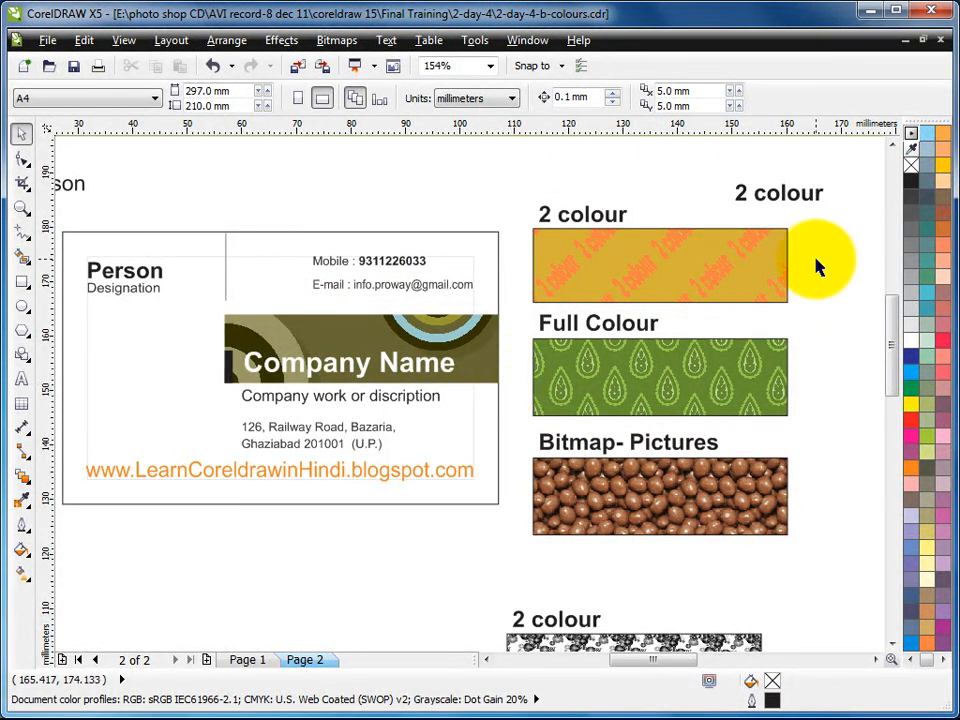
# - Create a full color pattern from a page area about 36.8 x 29.1 mm spanning the green and chocolate swatches
pyautogui.click(475, 42)
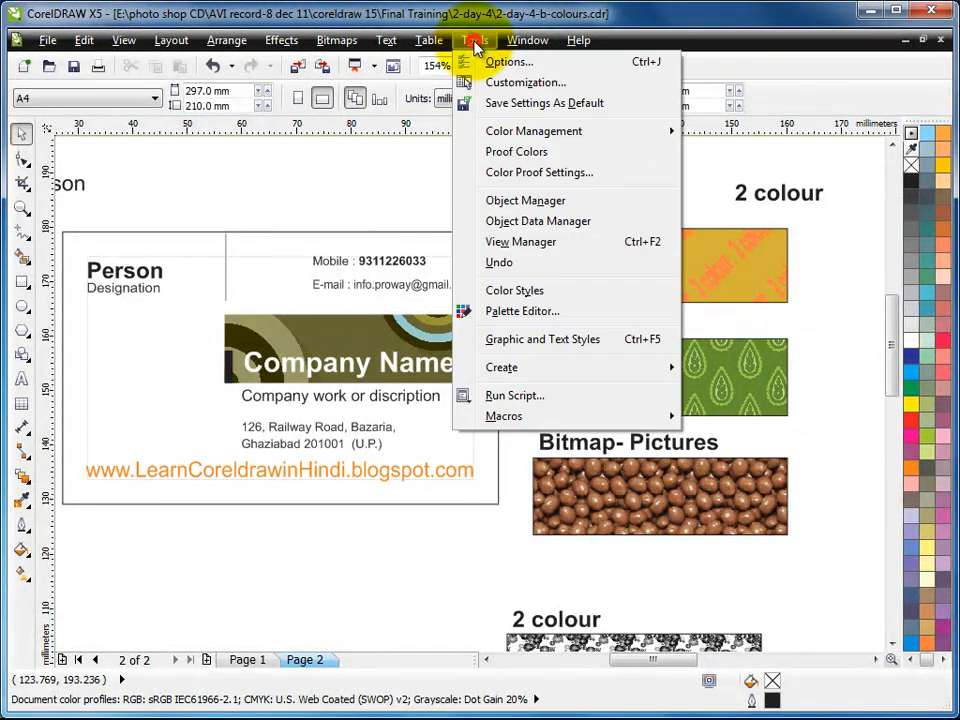
pyautogui.moveTo(512, 370)
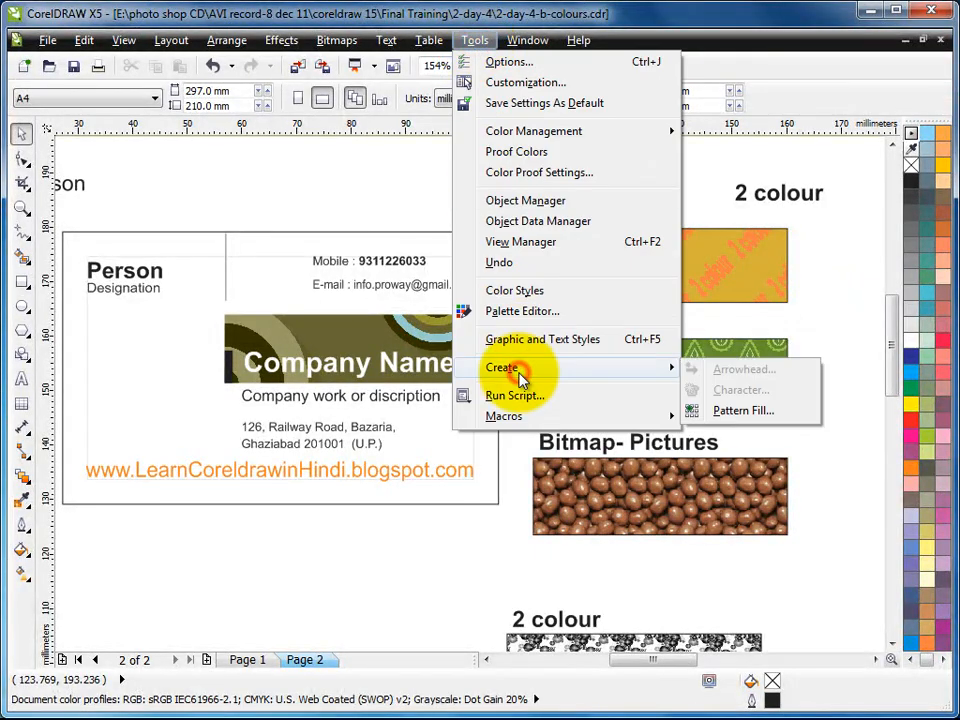
pyautogui.click(740, 410)
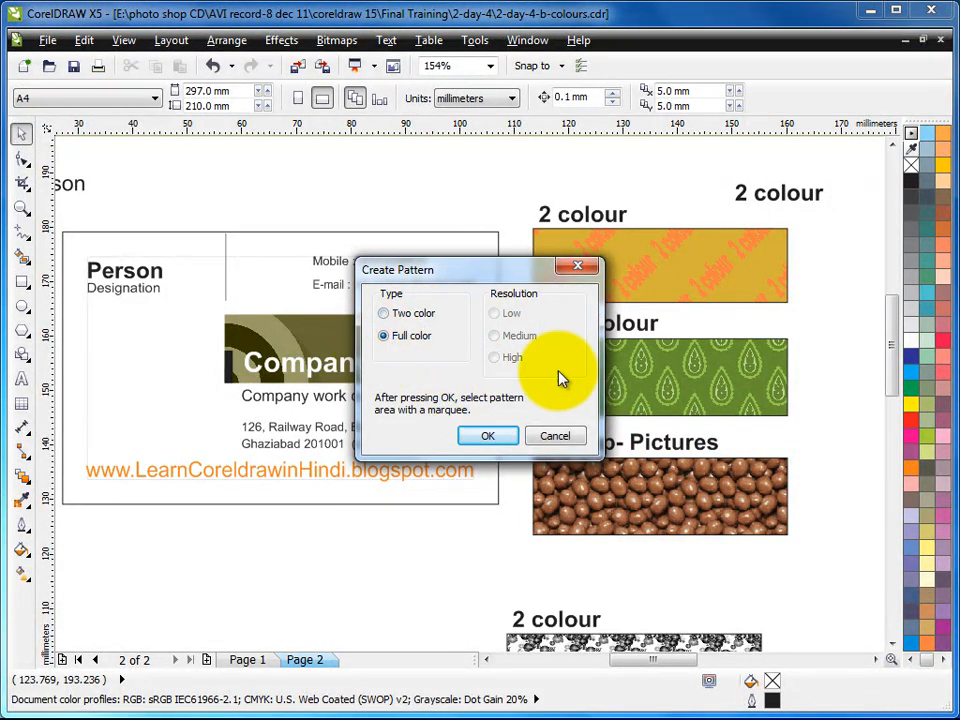
pyautogui.moveTo(522, 268); pyautogui.dragTo(550, 192)
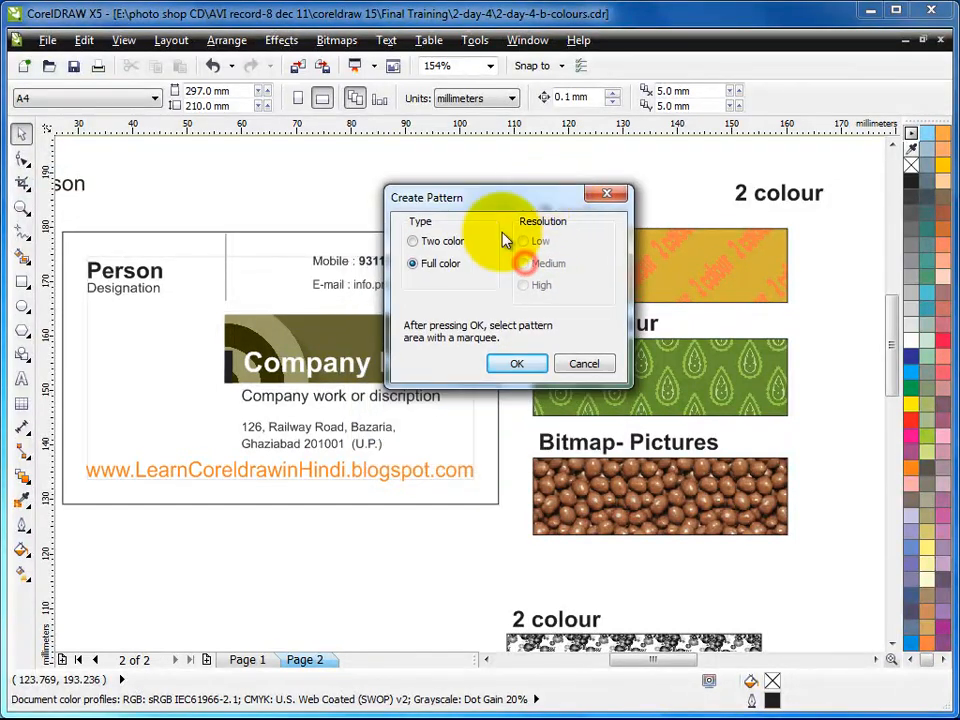
pyautogui.click(510, 366)
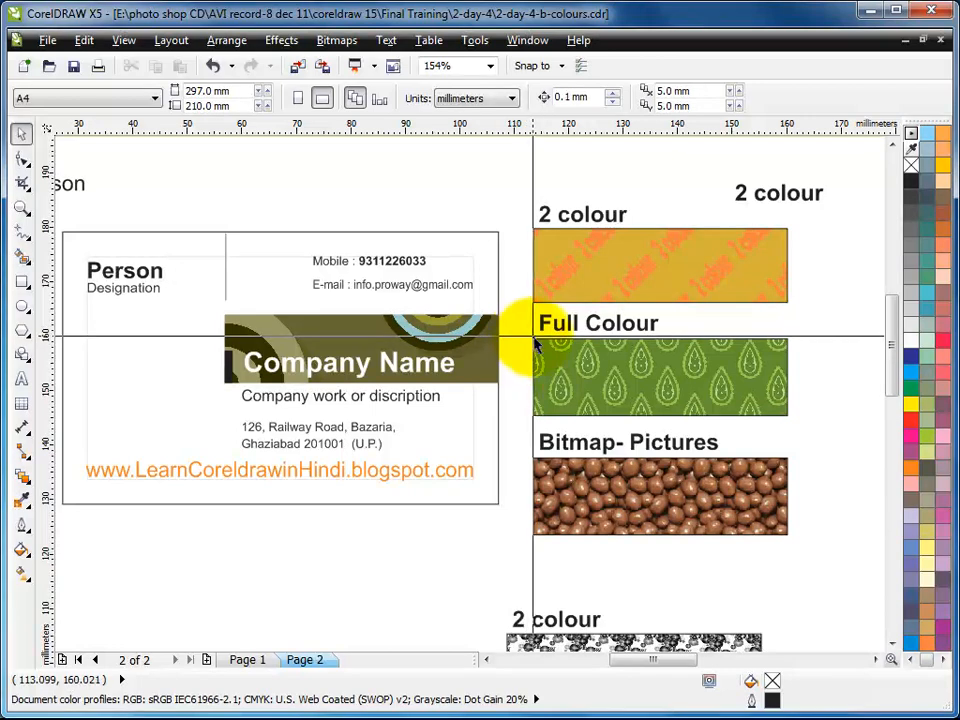
pyautogui.moveTo(550, 360); pyautogui.dragTo(755, 516)
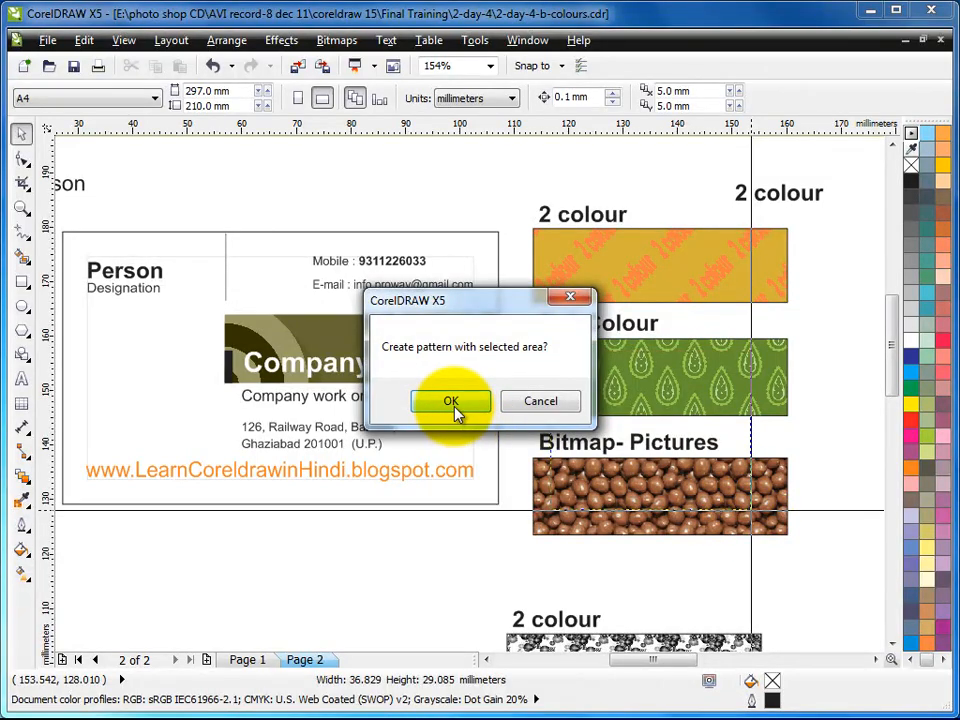
pyautogui.click(452, 402)
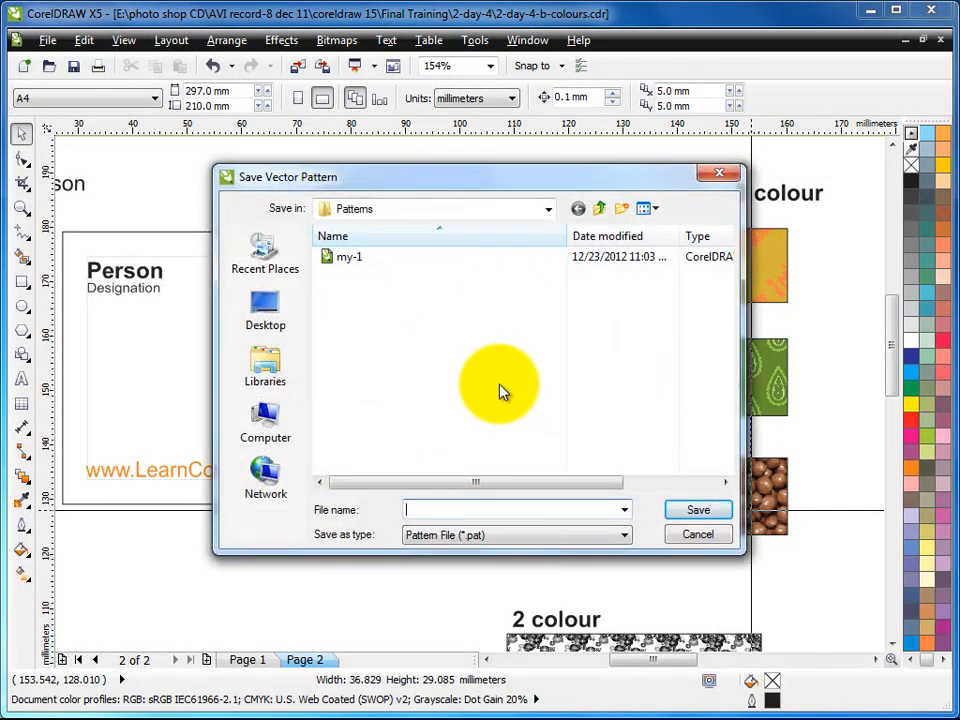
# - Save the vector pattern to the Desktop as "ty" in Pattern File (*.pat) format
pyautogui.click(271, 320)
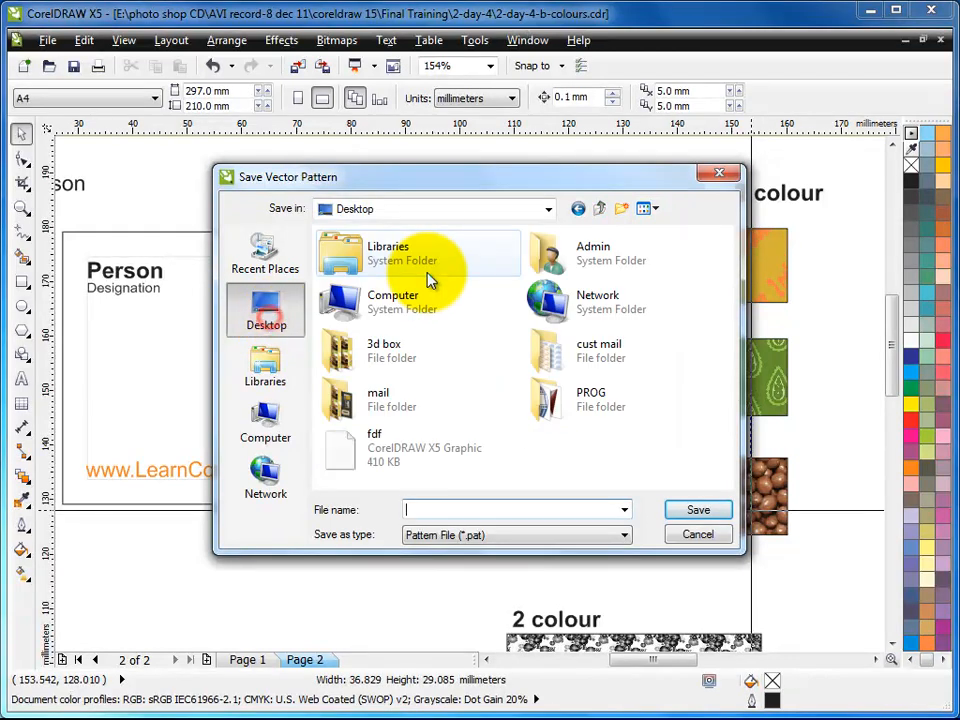
pyautogui.click(444, 503)
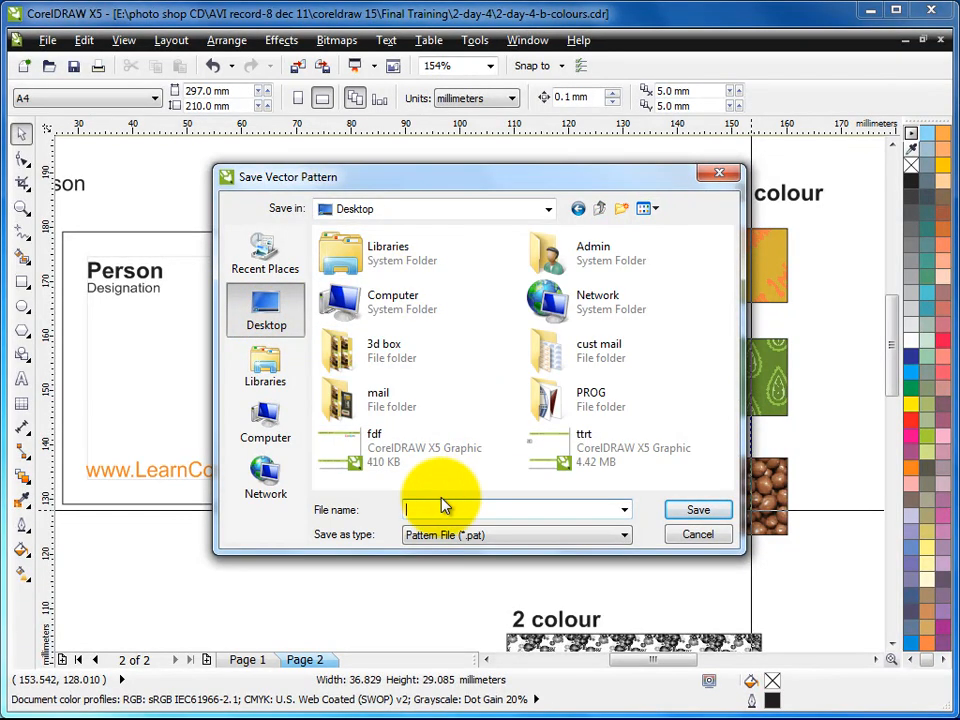
pyautogui.write('ty')
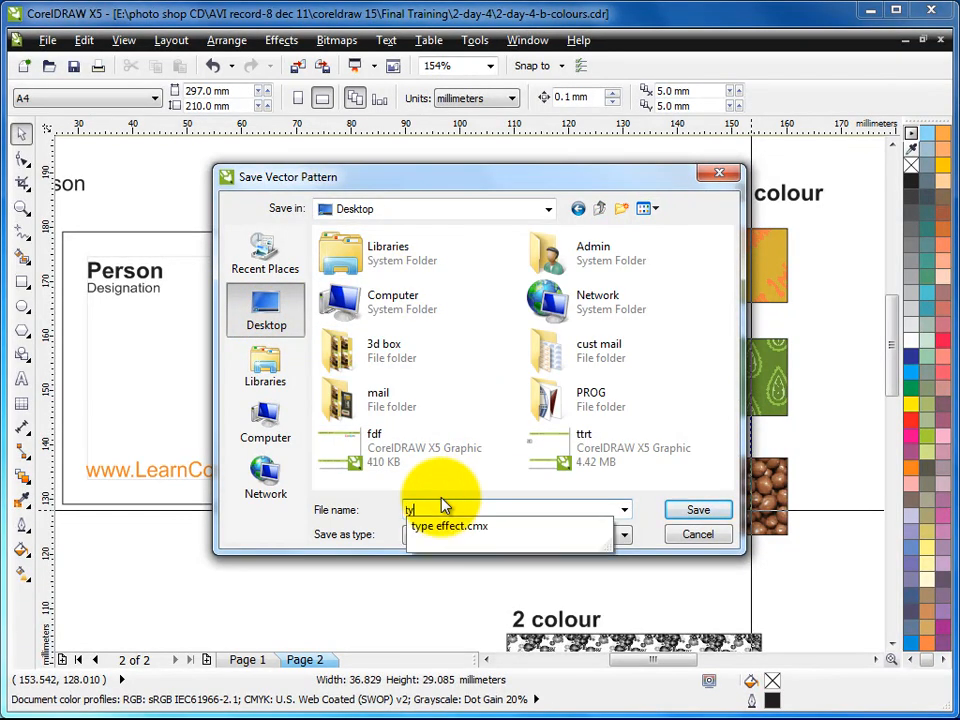
pyautogui.click(696, 510)
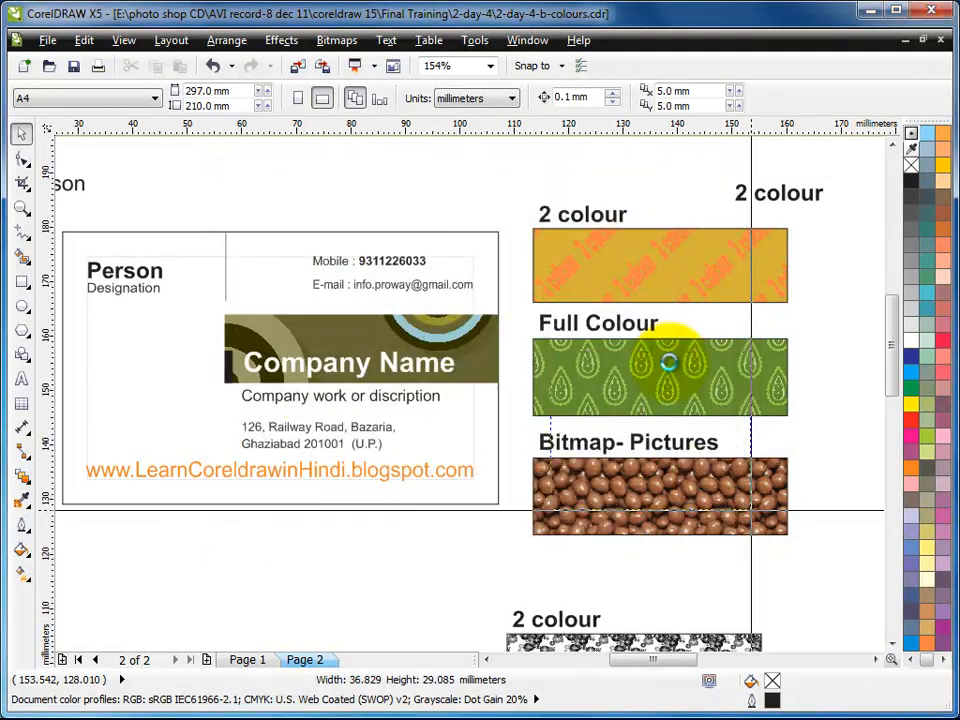
# - Fill the upper business card's outer rectangle with the newly saved full color pattern, using 10 mm wide and high tiles
pyautogui.click(480, 420)
pyautogui.click(21, 549)
pyautogui.click(96, 590)
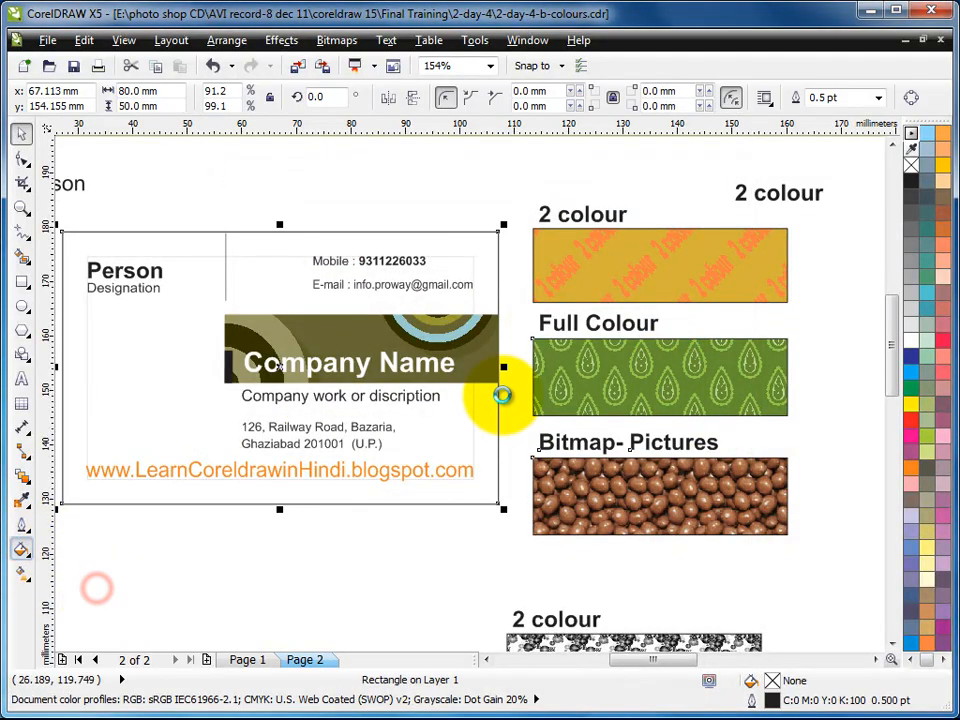
pyautogui.click(377, 246)
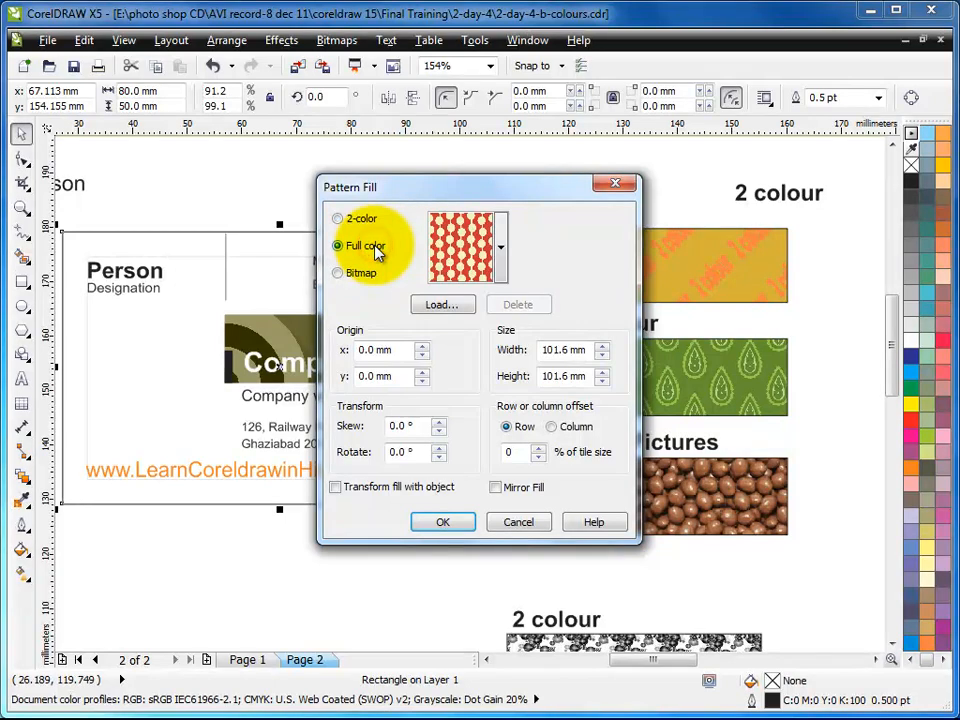
pyautogui.click(500, 246)
pyautogui.moveTo(675, 330); pyautogui.dragTo(668, 492)
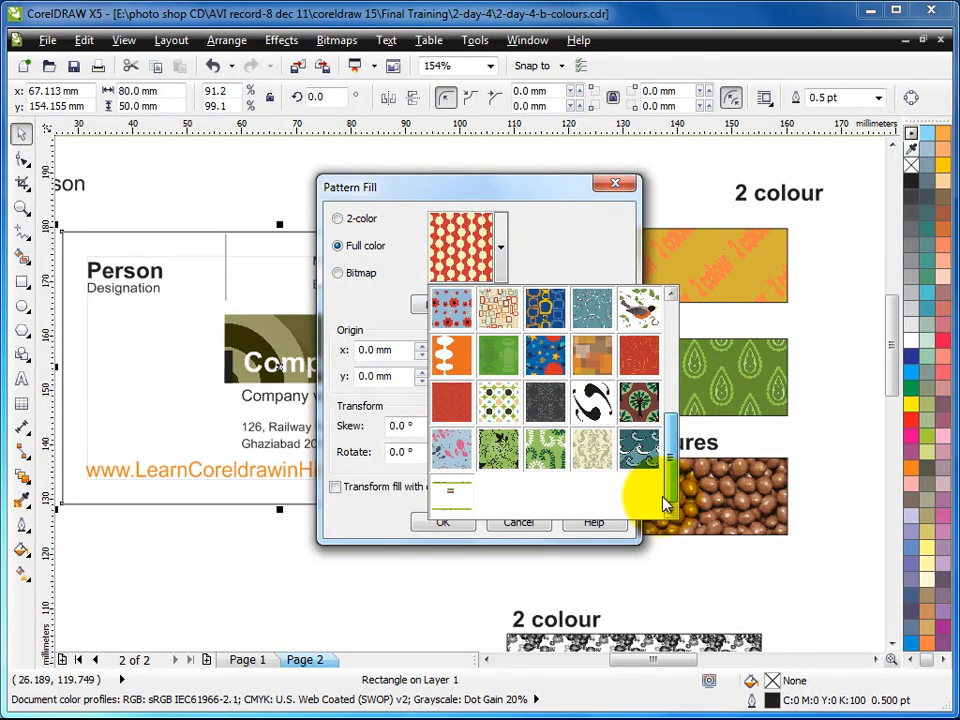
pyautogui.click(453, 497)
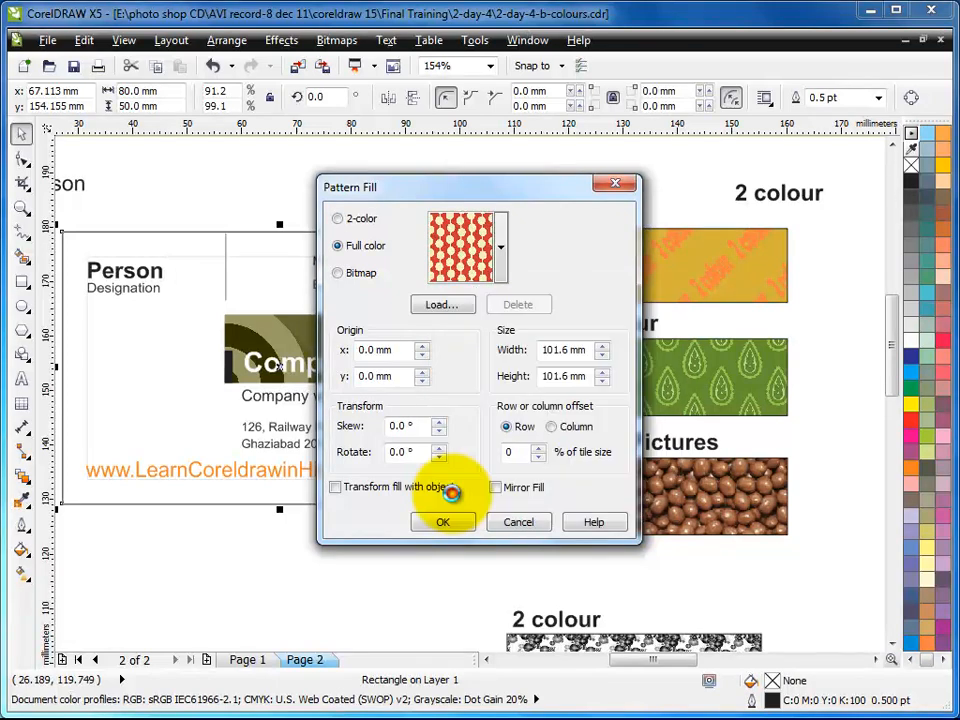
pyautogui.doubleClick(592, 350)
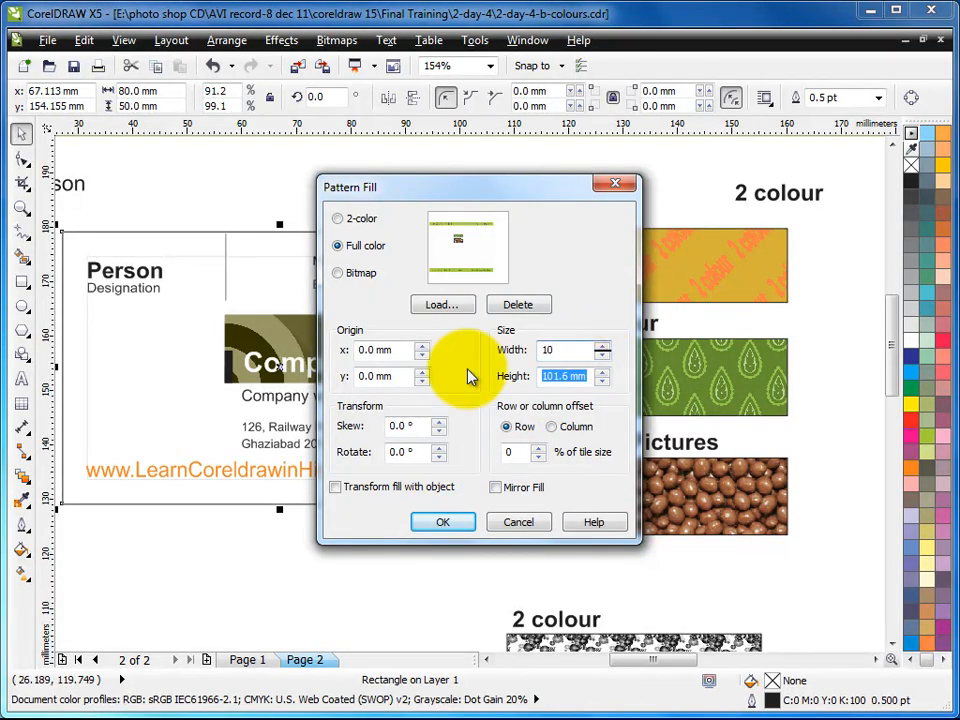
pyautogui.click(428, 524)
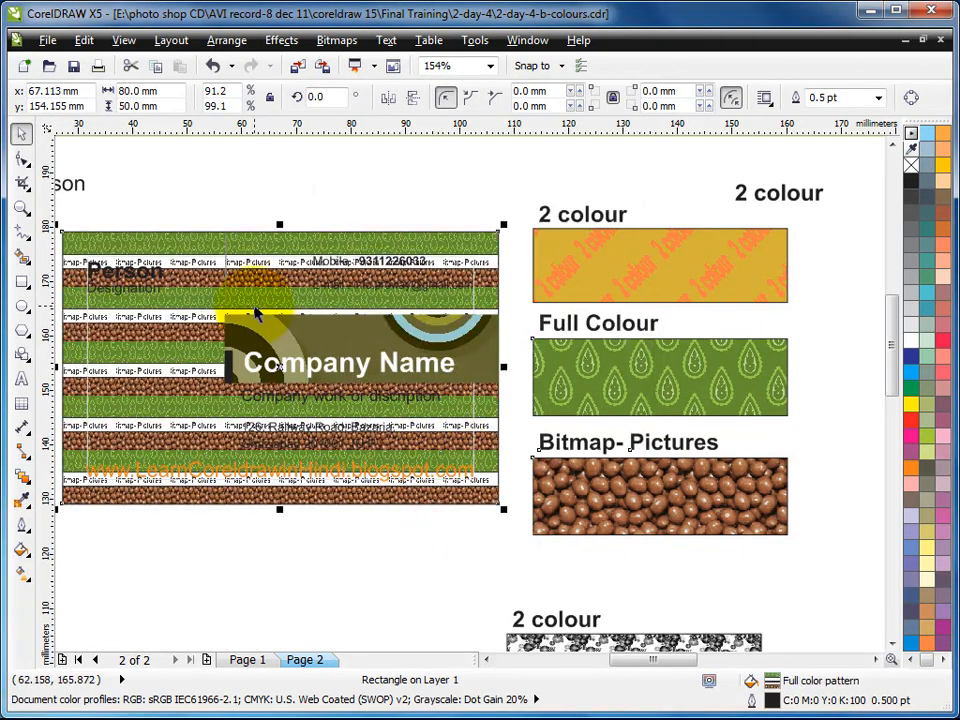
# - Open the Two-Color Pattern Editor for the orange text-patterned rectangle and set the bitmap size to 64 x 64
pyautogui.click(21, 208)
pyautogui.moveTo(215, 228); pyautogui.dragTo(565, 528)
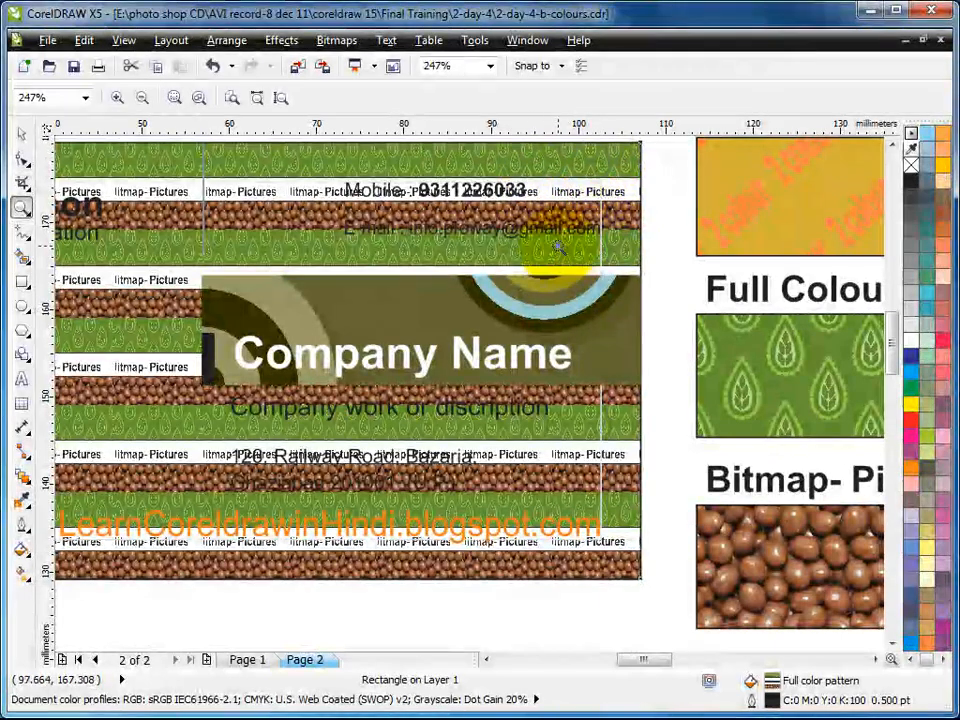
pyautogui.click(21, 133)
pyautogui.hotkey('shift', 'F4')
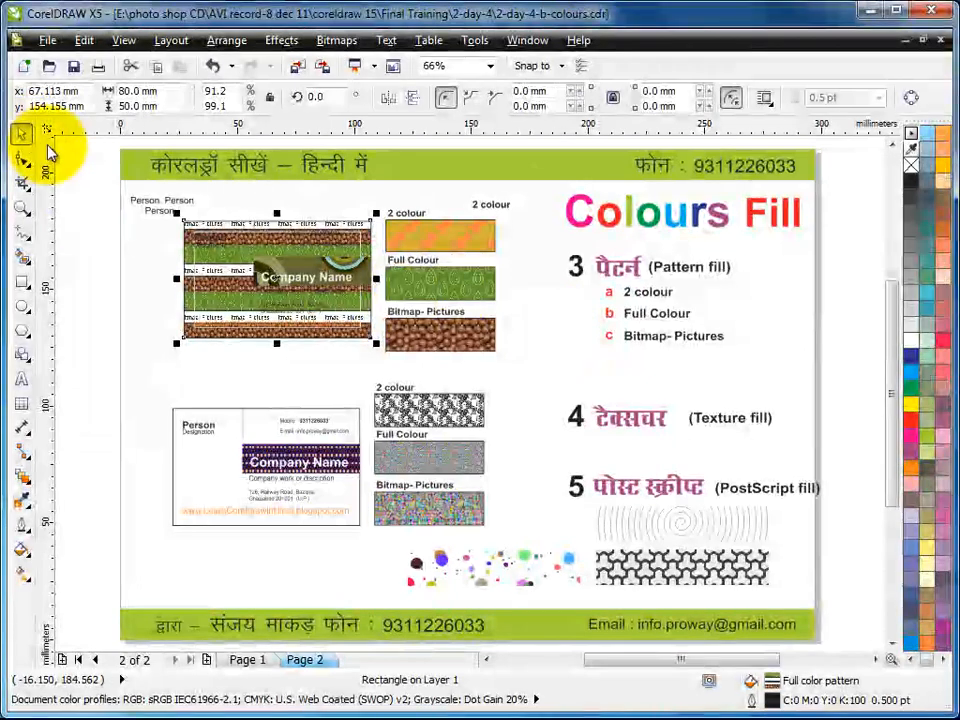
pyautogui.click(22, 133)
pyautogui.click(435, 232)
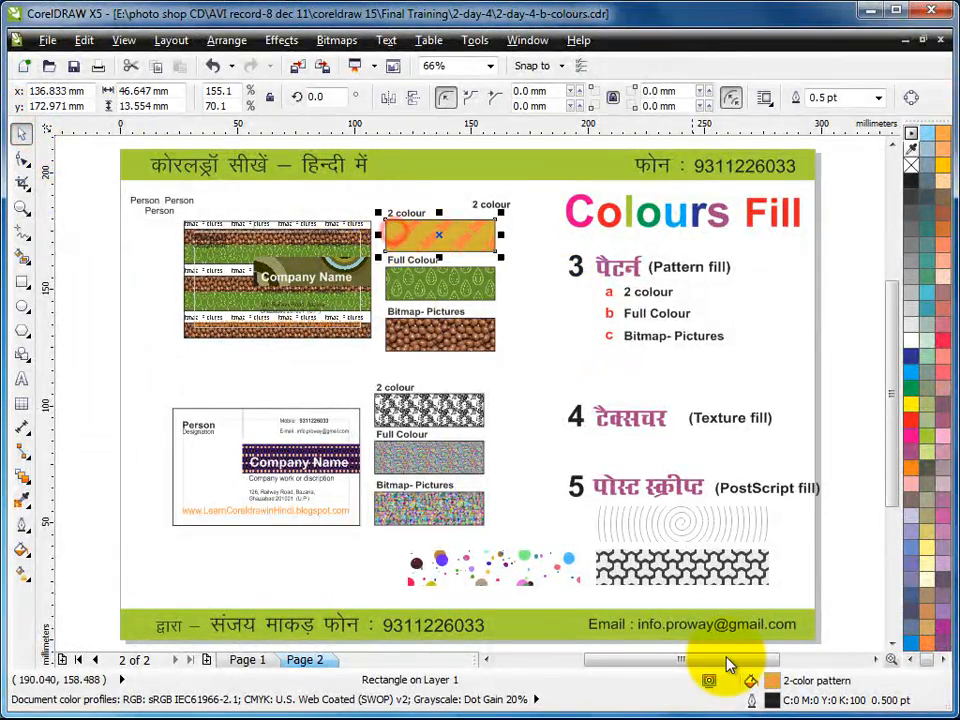
pyautogui.doubleClick(775, 685)
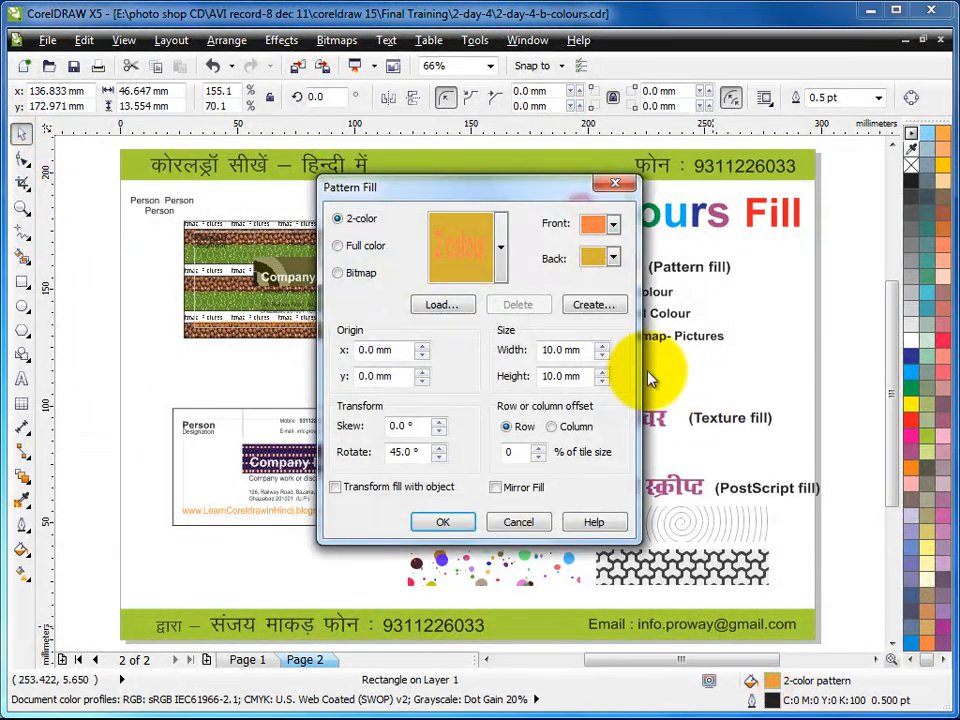
pyautogui.click(584, 307)
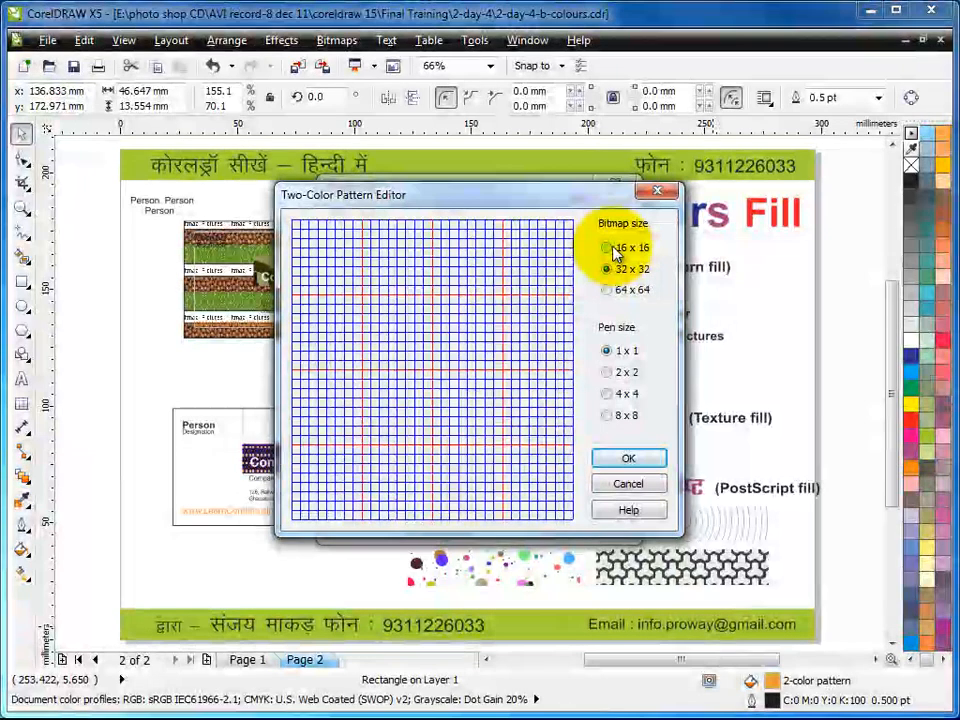
pyautogui.click(610, 249)
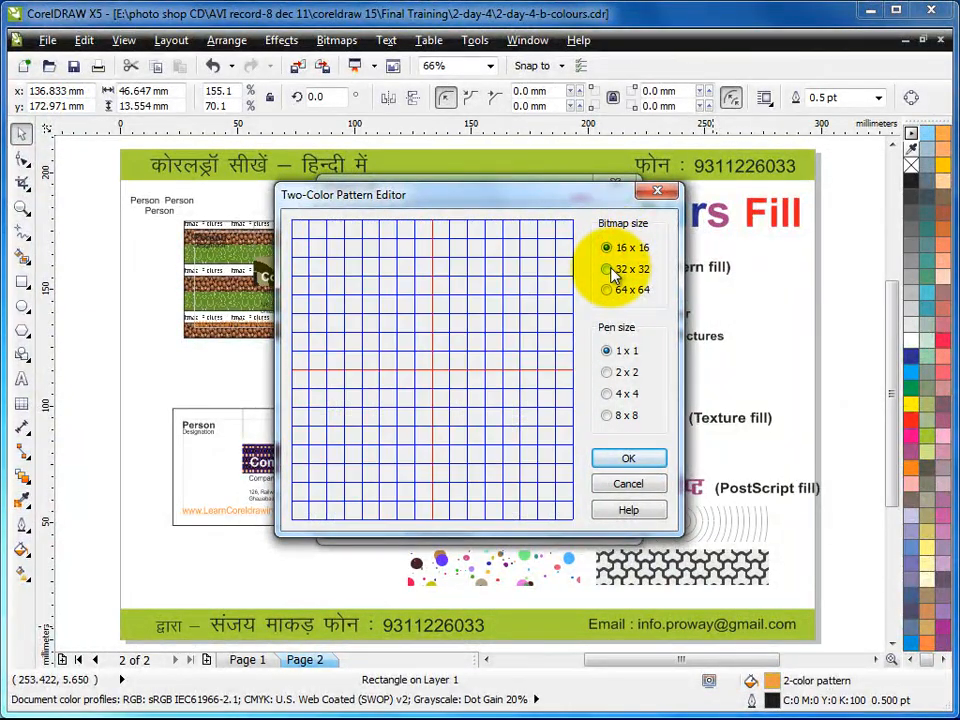
pyautogui.click(610, 271)
pyautogui.click(612, 290)
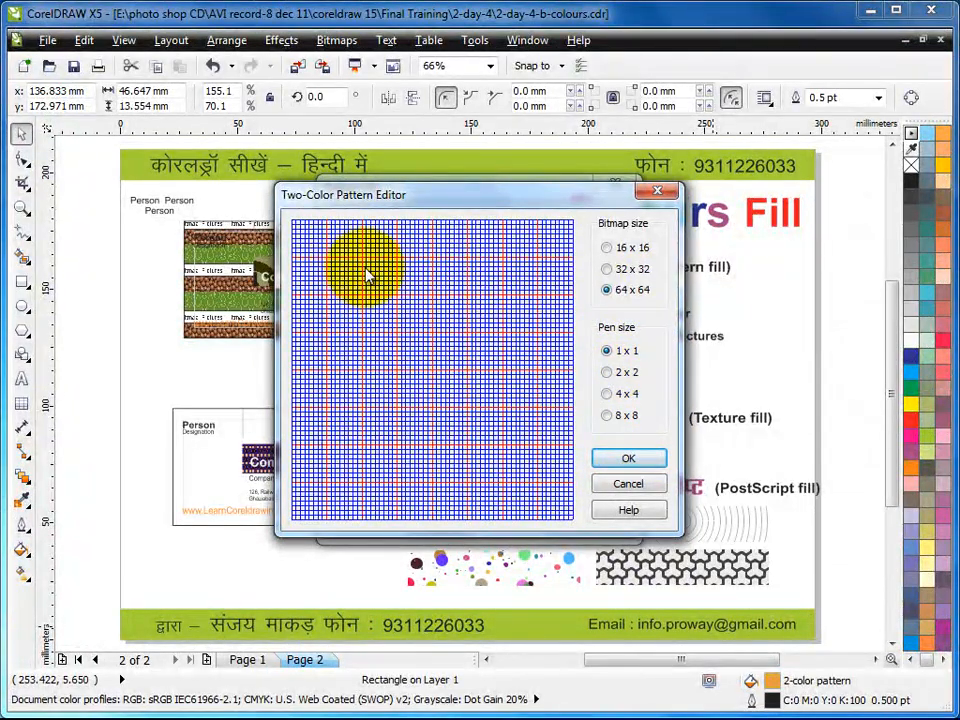
# - Draw test strokes in the pattern grid with the 1 x 1 pen and over them with the 8 x 8 pen
pyautogui.moveTo(368, 265)
pyautogui.mouseDown()
pyautogui.moveTo(526, 267)
pyautogui.moveTo(527, 284)
pyautogui.moveTo(477, 291)
pyautogui.moveTo(378, 290)
pyautogui.moveTo(374, 277)
pyautogui.moveTo(500, 272)
pyautogui.mouseUp()
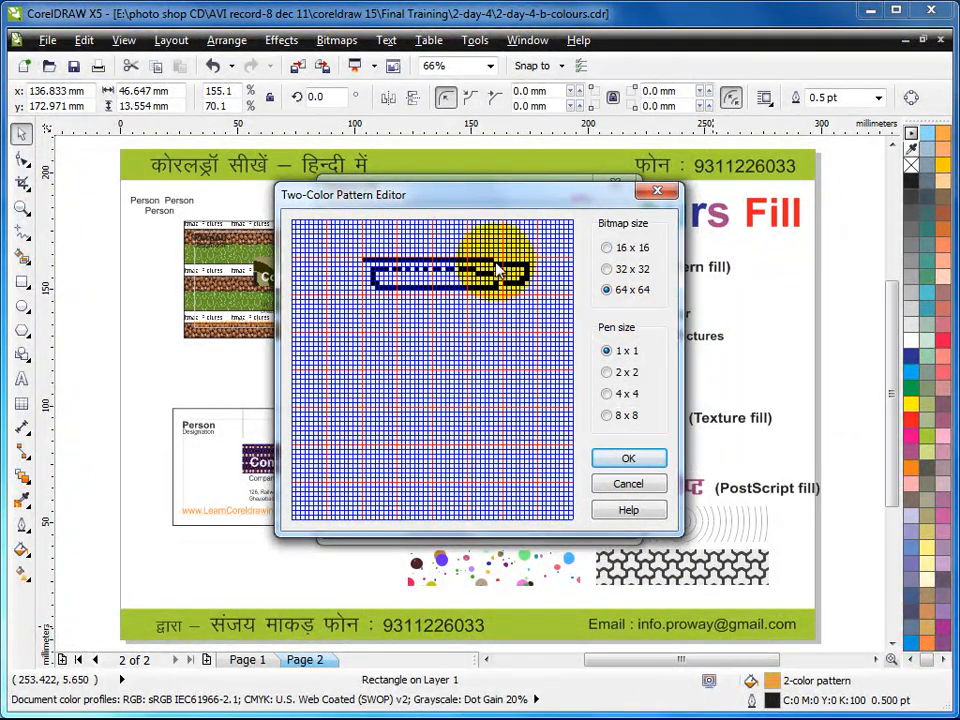
pyautogui.click(607, 415)
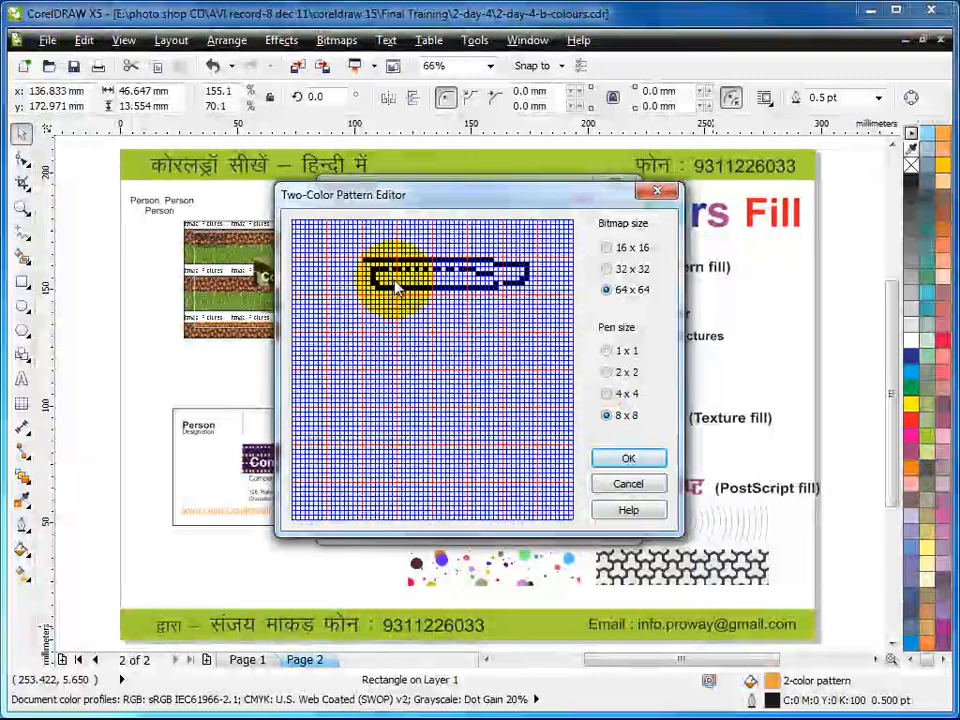
pyautogui.moveTo(373, 267)
pyautogui.mouseDown()
pyautogui.moveTo(512, 276)
pyautogui.moveTo(516, 298)
pyautogui.moveTo(504, 392)
pyautogui.moveTo(373, 397)
pyautogui.mouseUp()
pyautogui.moveTo(365, 287)
pyautogui.mouseDown()
pyautogui.moveTo(417, 279)
pyautogui.moveTo(370, 272)
pyautogui.moveTo(532, 283)
pyautogui.moveTo(545, 259)
pyautogui.moveTo(404, 259)
pyautogui.moveTo(377, 287)
pyautogui.moveTo(394, 449)
pyautogui.moveTo(373, 412)
pyautogui.moveTo(359, 285)
pyautogui.moveTo(367, 447)
pyautogui.moveTo(536, 467)
pyautogui.moveTo(537, 282)
pyautogui.moveTo(521, 442)
pyautogui.moveTo(399, 422)
pyautogui.moveTo(484, 397)
pyautogui.moveTo(445, 415)
pyautogui.moveTo(443, 339)
pyautogui.moveTo(419, 334)
pyautogui.moveTo(332, 274)
pyautogui.moveTo(520, 275)
pyautogui.moveTo(512, 427)
pyautogui.mouseUp()
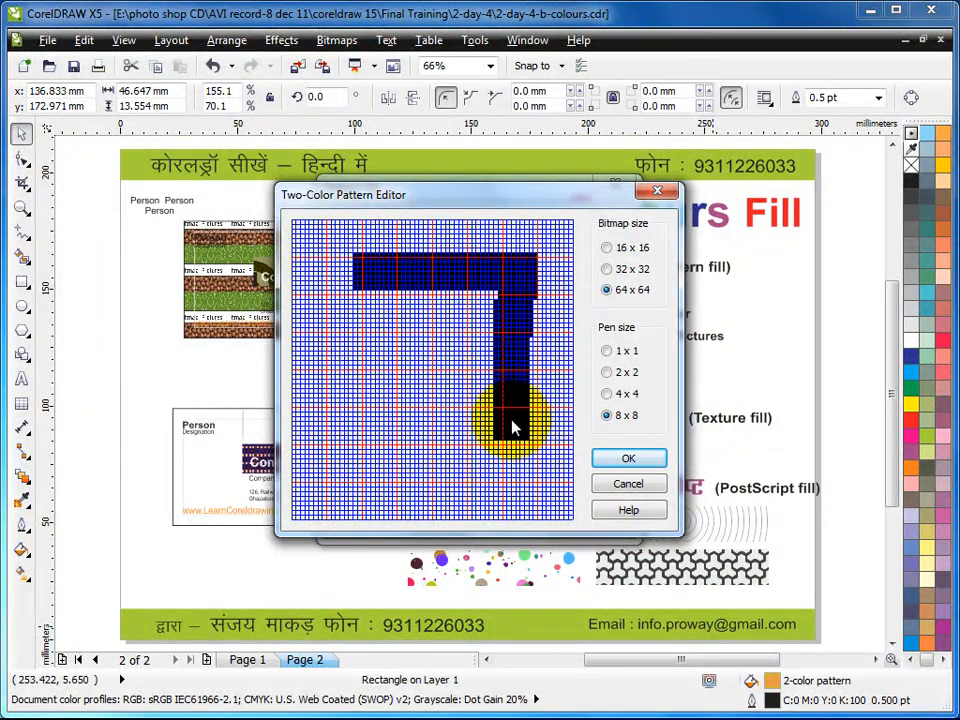
# - Erase all test strokes from the pattern grid with the 8 x 8 pen
pyautogui.click(358, 265)
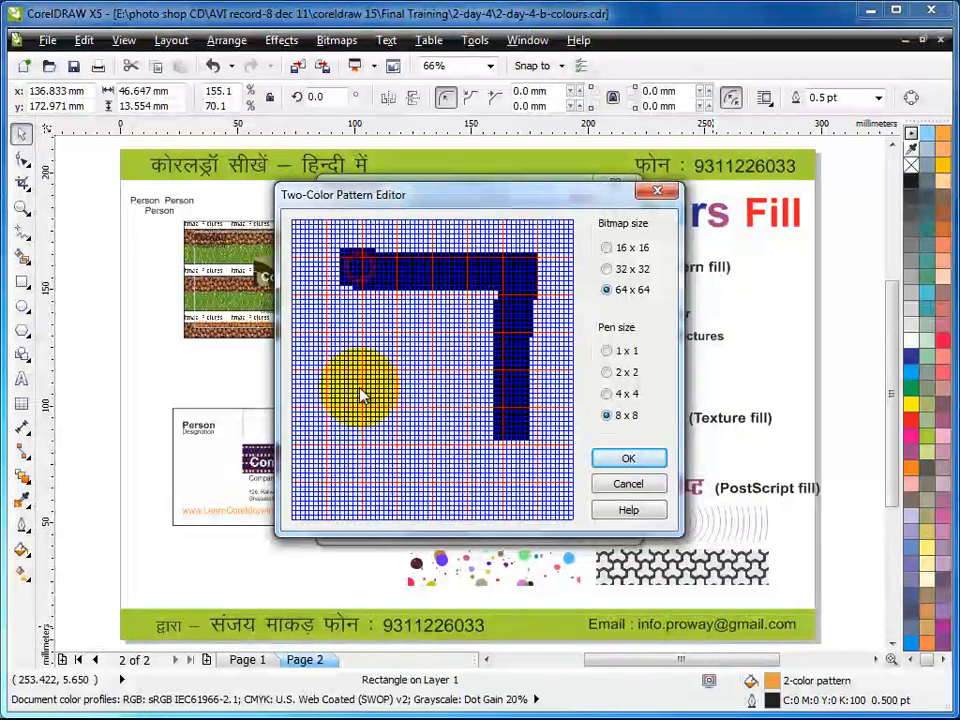
pyautogui.moveTo(351, 306); pyautogui.dragTo(352, 334)
pyautogui.moveTo(452, 376)
pyautogui.mouseDown()
pyautogui.moveTo(388, 318)
pyautogui.moveTo(362, 328)
pyautogui.mouseUp()
pyautogui.moveTo(339, 266)
pyautogui.mouseDown()
pyautogui.moveTo(344, 449)
pyautogui.moveTo(345, 298)
pyautogui.moveTo(362, 444)
pyautogui.moveTo(452, 351)
pyautogui.moveTo(460, 399)
pyautogui.moveTo(479, 388)
pyautogui.moveTo(369, 291)
pyautogui.moveTo(359, 407)
pyautogui.moveTo(512, 351)
pyautogui.moveTo(515, 329)
pyautogui.moveTo(409, 364)
pyautogui.moveTo(388, 350)
pyautogui.moveTo(370, 381)
pyautogui.moveTo(488, 369)
pyautogui.moveTo(536, 319)
pyautogui.moveTo(532, 286)
pyautogui.moveTo(526, 314)
pyautogui.moveTo(543, 289)
pyautogui.moveTo(535, 264)
pyautogui.moveTo(332, 254)
pyautogui.moveTo(336, 414)
pyautogui.moveTo(510, 424)
pyautogui.moveTo(430, 437)
pyautogui.moveTo(519, 414)
pyautogui.moveTo(437, 419)
pyautogui.moveTo(364, 444)
pyautogui.moveTo(365, 323)
pyautogui.moveTo(401, 289)
pyautogui.moveTo(415, 397)
pyautogui.mouseUp()
pyautogui.click(354, 269)
pyautogui.click(443, 381)
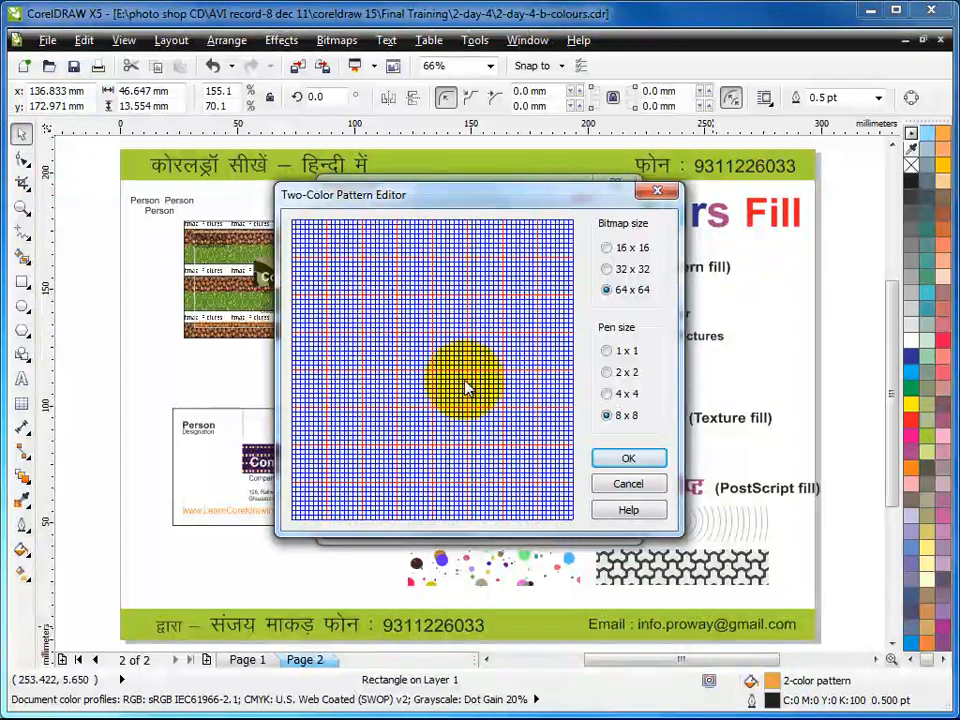
# - Draw a U-shaped motif in the grid, starting with a vertical 2 x 2 pen stroke and completing it with the 4 x 4 pen
pyautogui.click(605, 373)
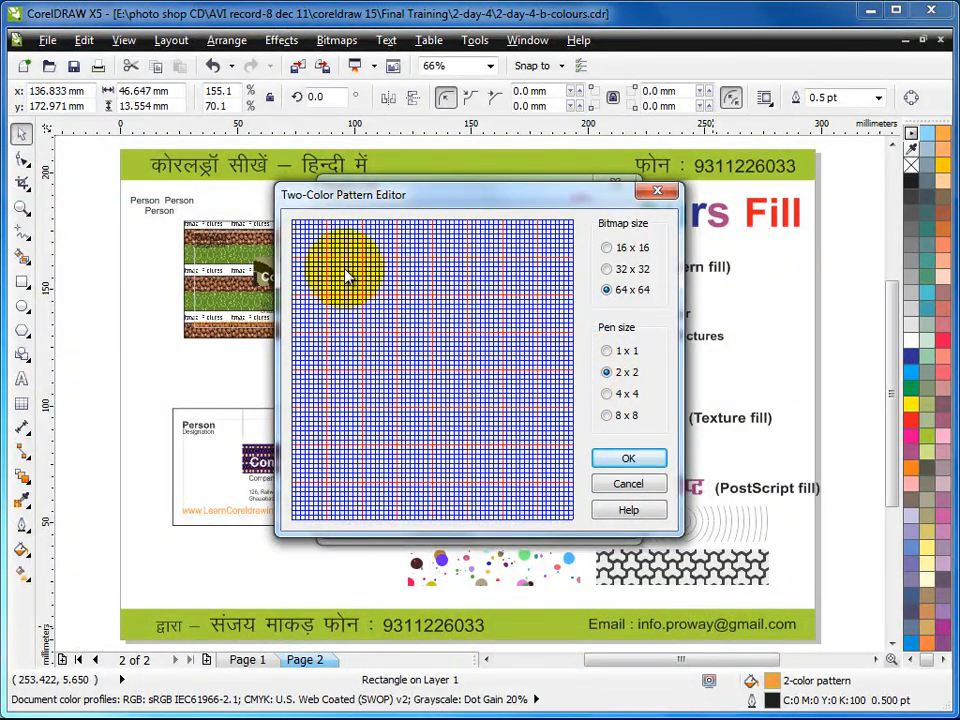
pyautogui.moveTo(344, 272); pyautogui.dragTo(344, 438)
pyautogui.click(606, 393)
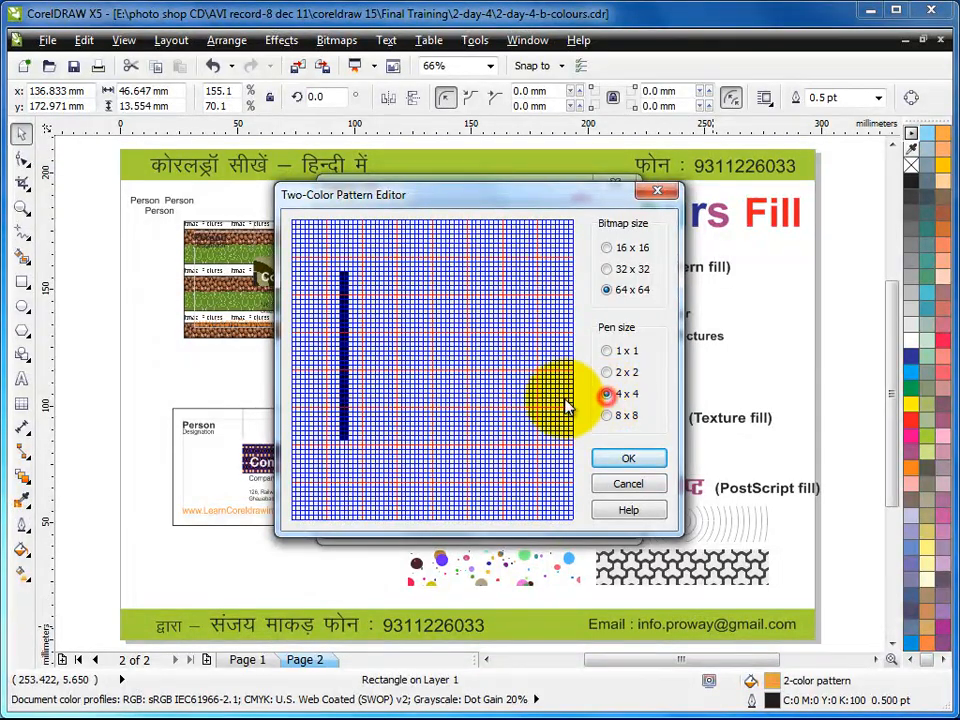
pyautogui.moveTo(355, 280)
pyautogui.mouseDown()
pyautogui.moveTo(356, 433)
pyautogui.moveTo(490, 432)
pyautogui.mouseUp()
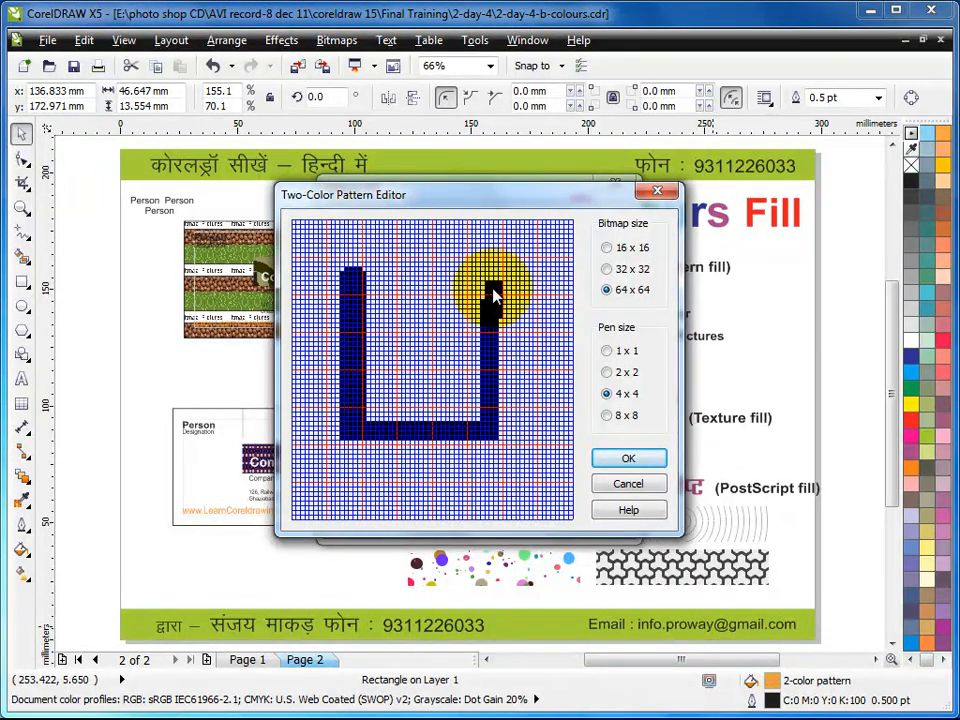
pyautogui.moveTo(493, 293); pyautogui.dragTo(493, 284)
# - Accept the drawn motif, apply it as the rectangle's 2-color pattern fill, and clear the selection
pyautogui.click(628, 458)
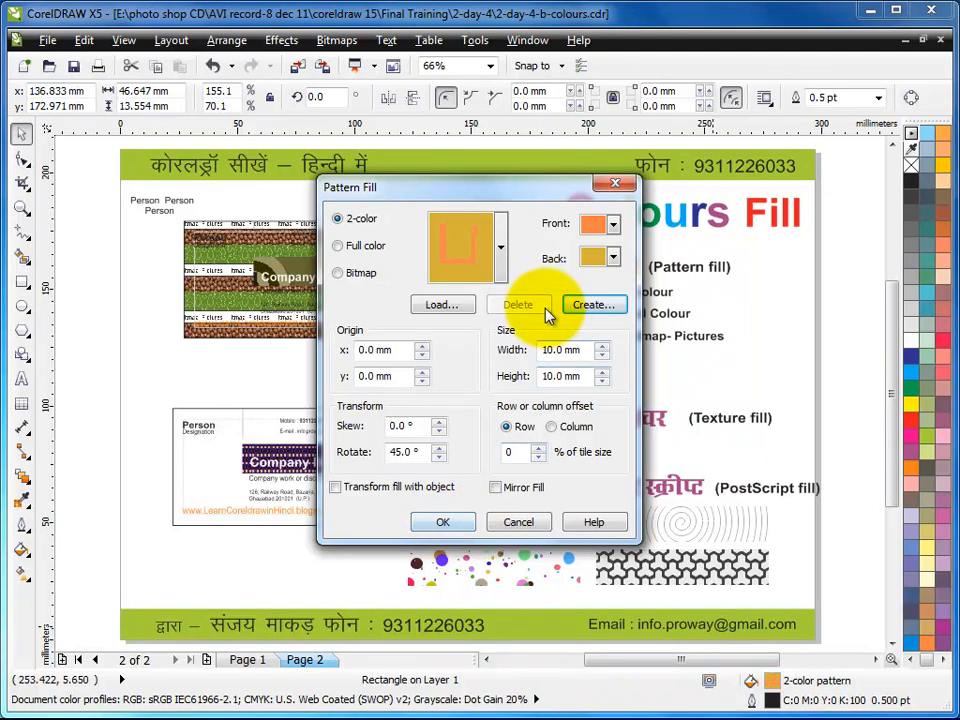
pyautogui.click(446, 522)
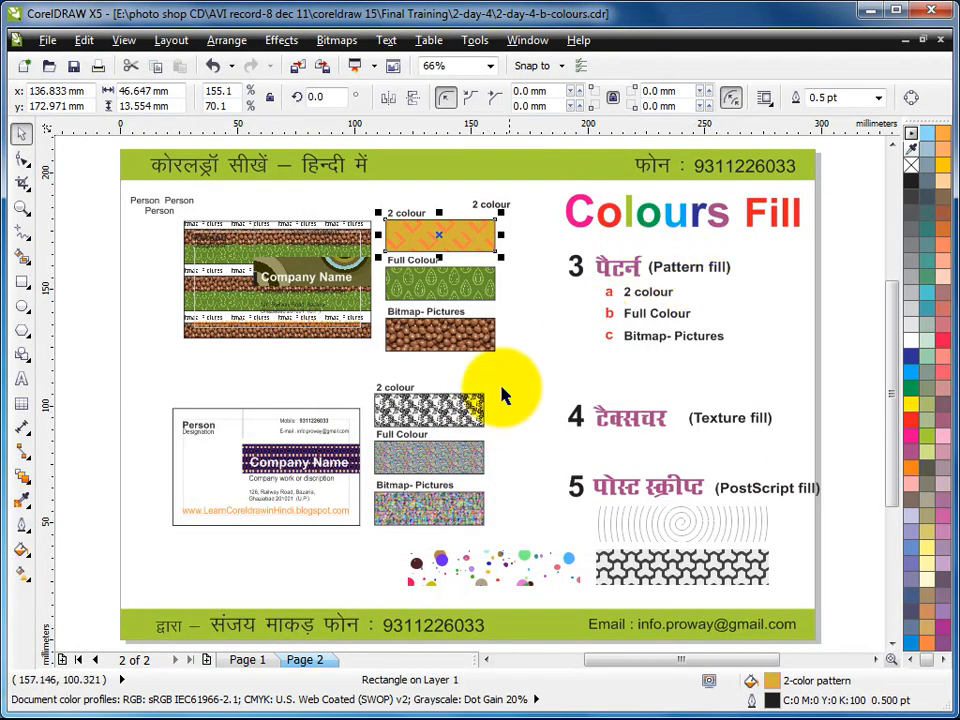
pyautogui.click(530, 362)
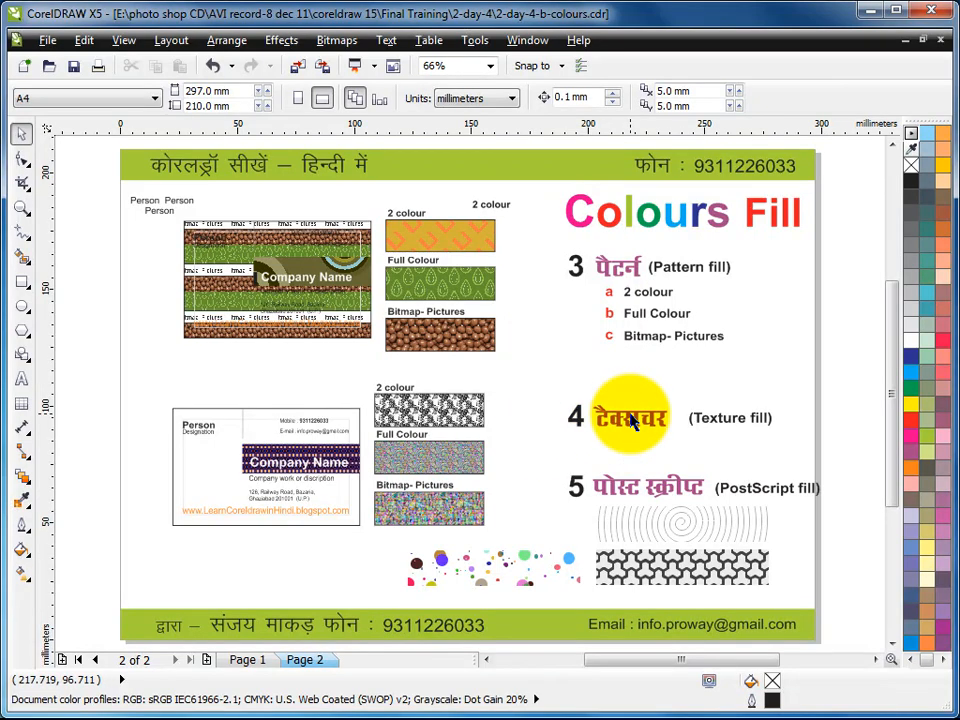
# - Open the texture fill settings for the 2 colour sample rectangle beside the lower business card
pyautogui.click(630, 422)
pyautogui.click(521, 388)
pyautogui.click(429, 407)
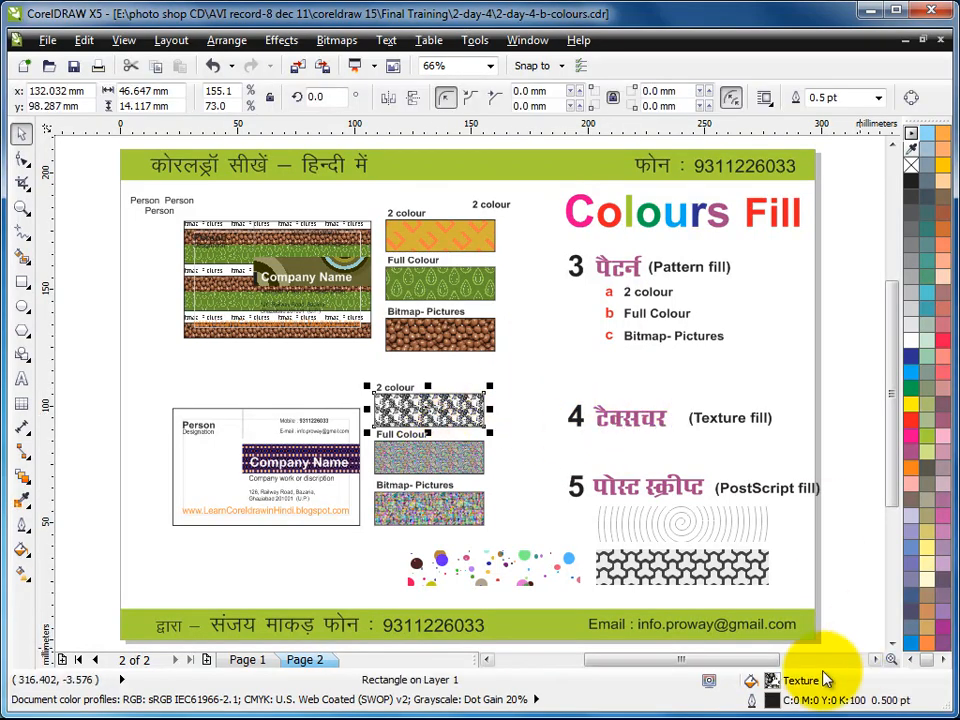
pyautogui.doubleClick(772, 681)
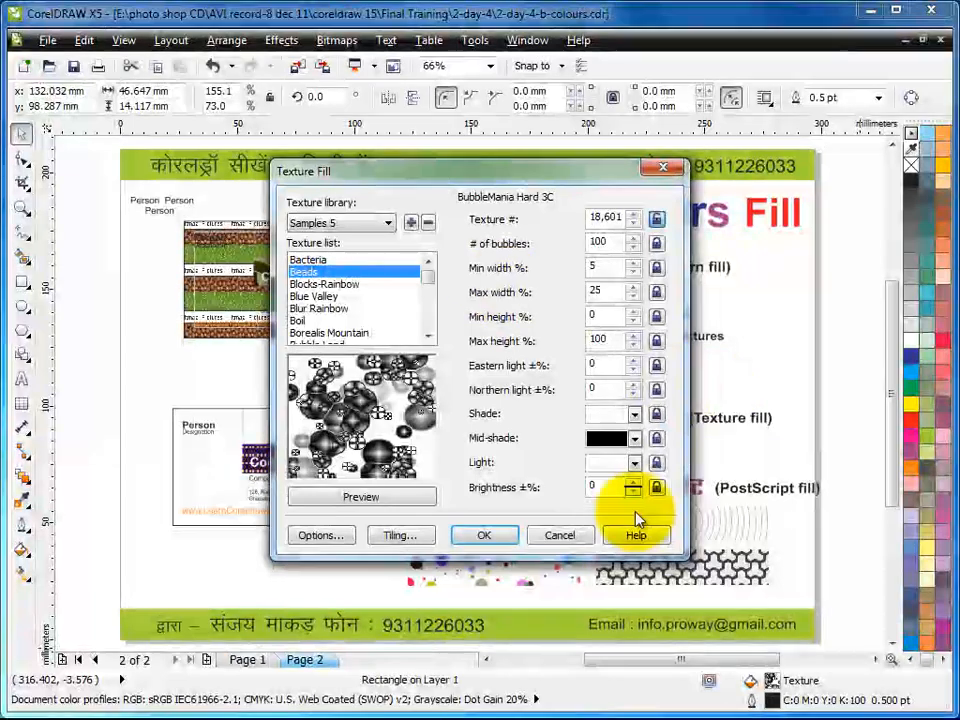
pyautogui.click(556, 535)
pyautogui.click(22, 549)
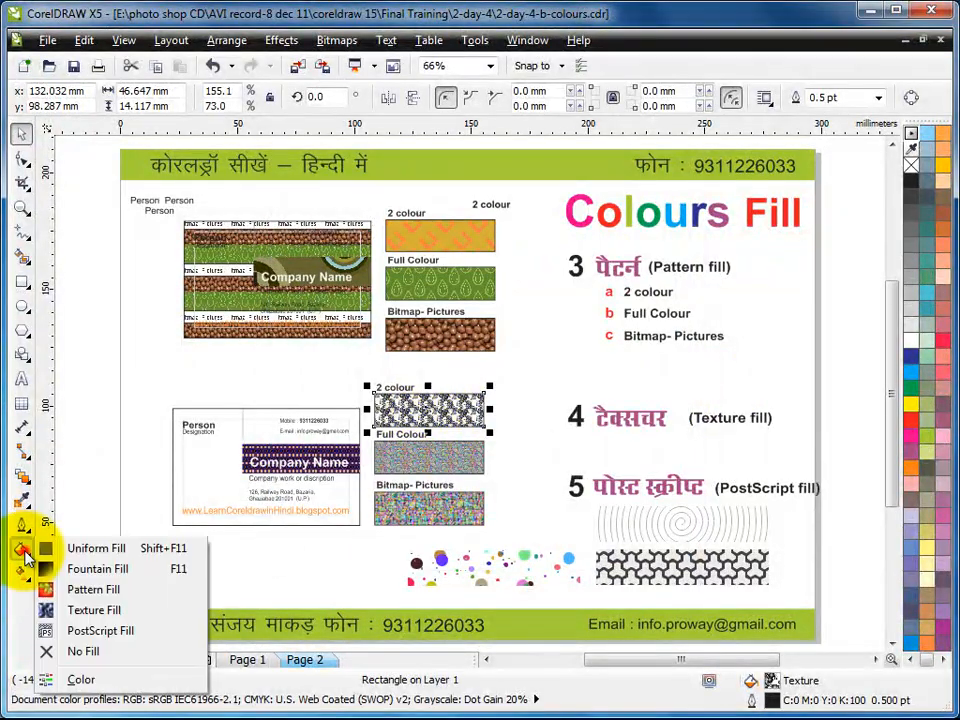
pyautogui.click(83, 612)
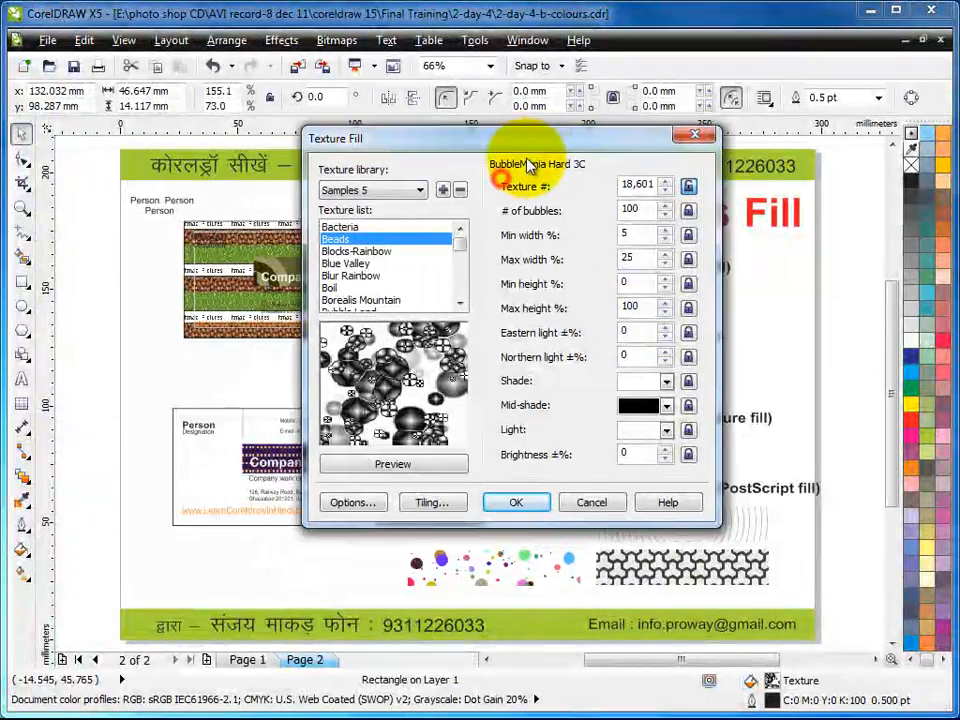
# - Choose the Eclipse of the sun texture from the Samples 6 texture library
pyautogui.click(421, 190)
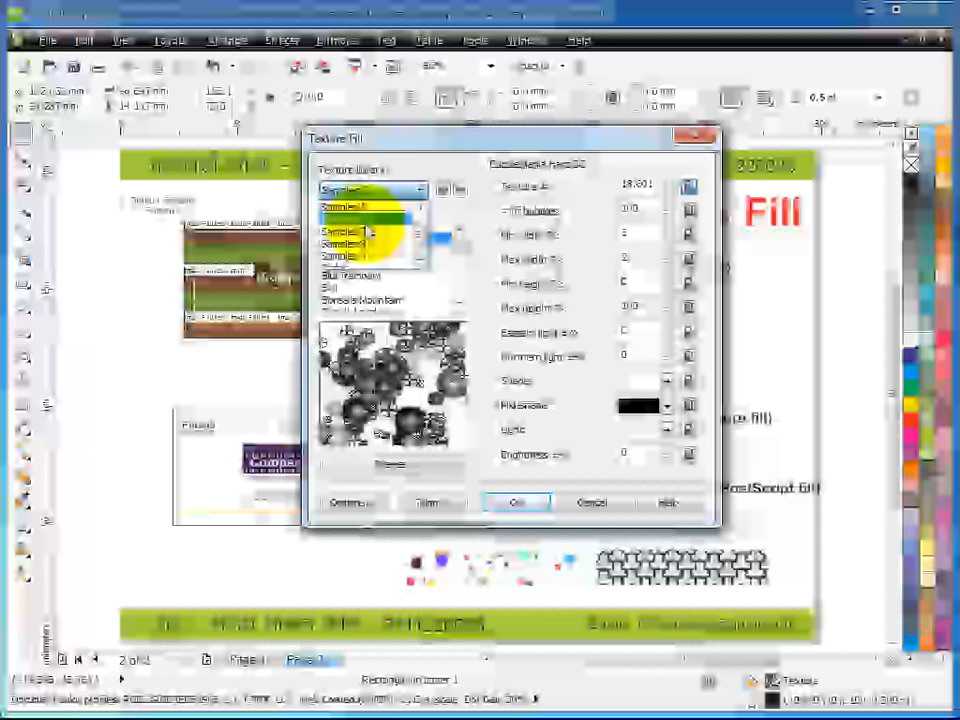
pyautogui.click(368, 220)
pyautogui.click(428, 462)
pyautogui.click(396, 190)
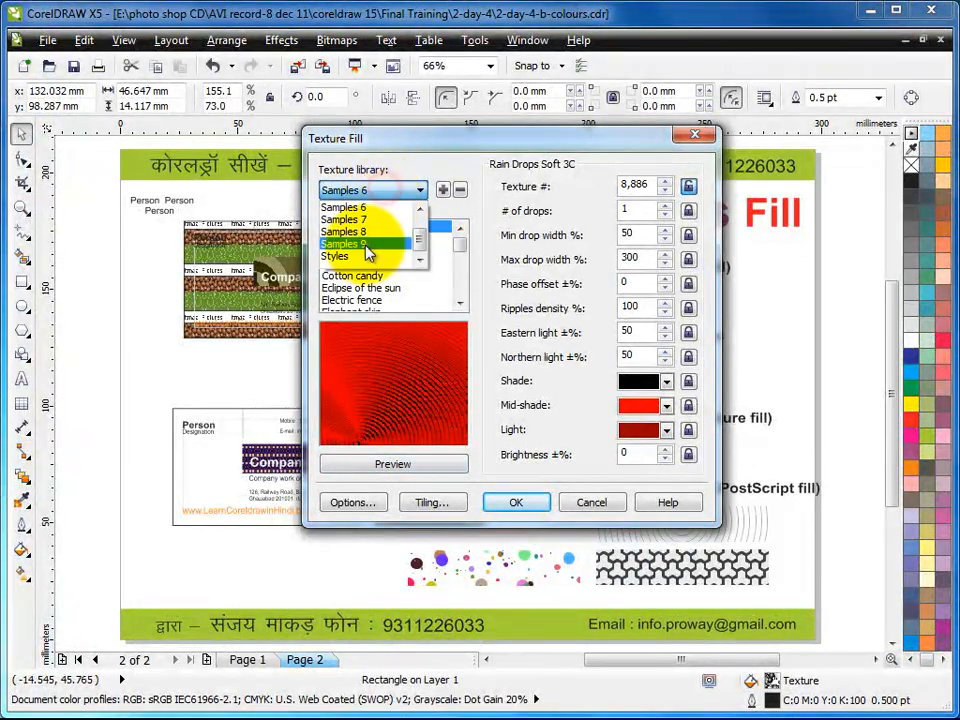
pyautogui.click(384, 205)
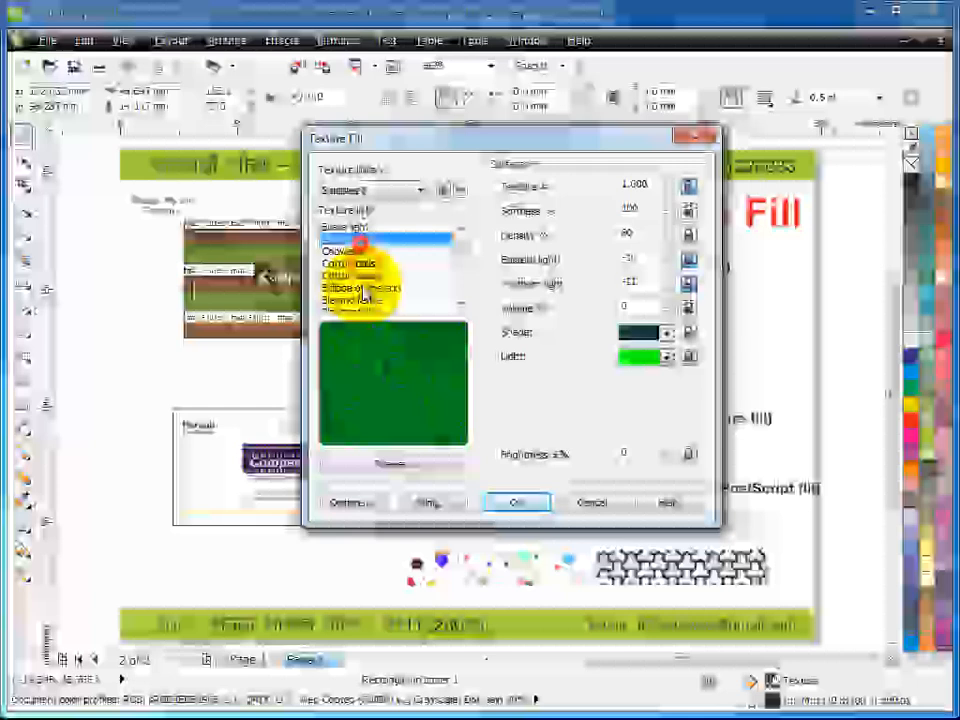
pyautogui.click(370, 288)
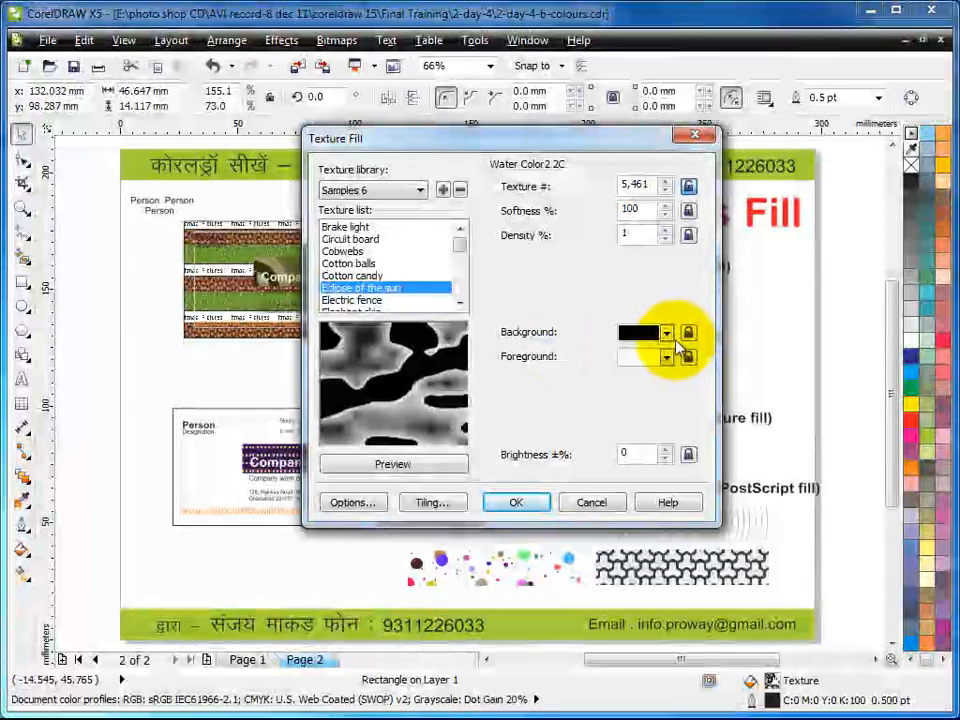
# - Set the texture's background color to dark pink and preview the result
pyautogui.click(666, 333)
pyautogui.click(643, 360)
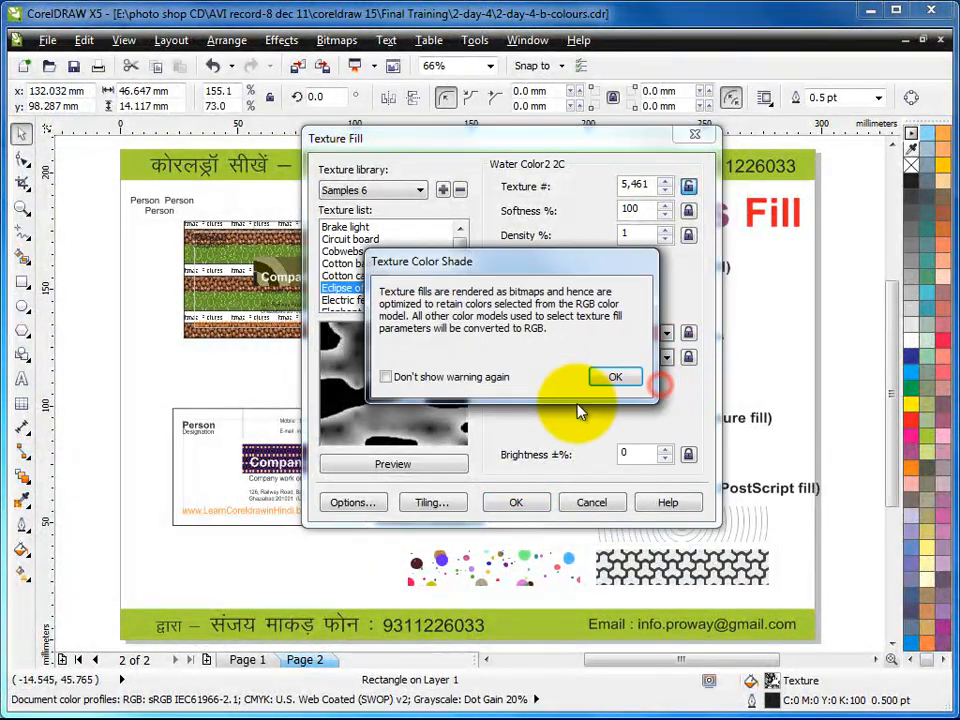
pyautogui.click(620, 377)
pyautogui.click(410, 465)
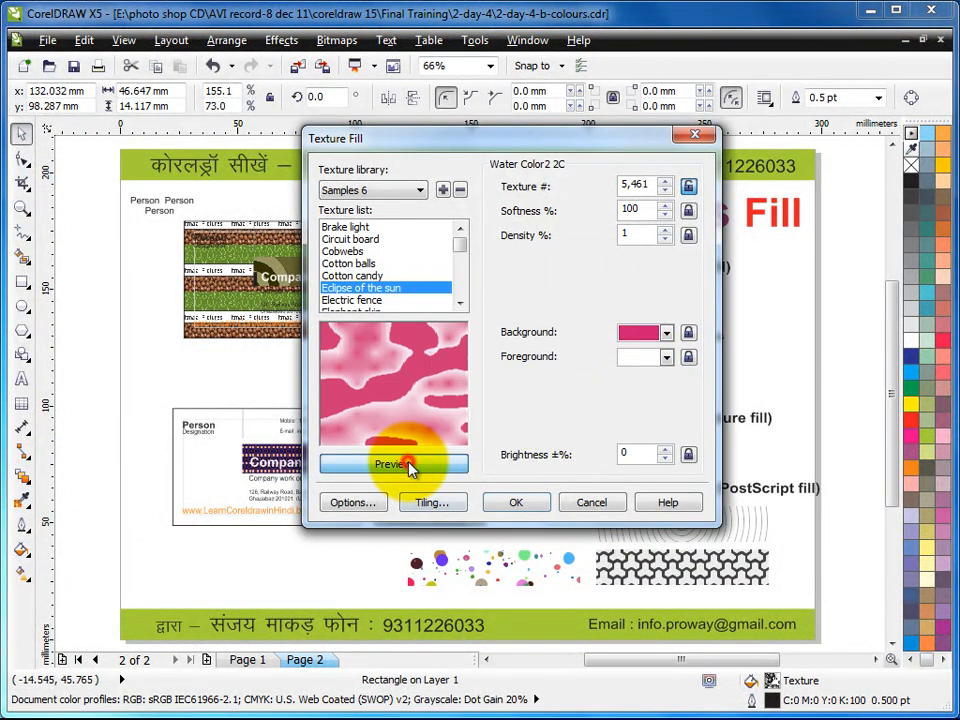
pyautogui.click(425, 395)
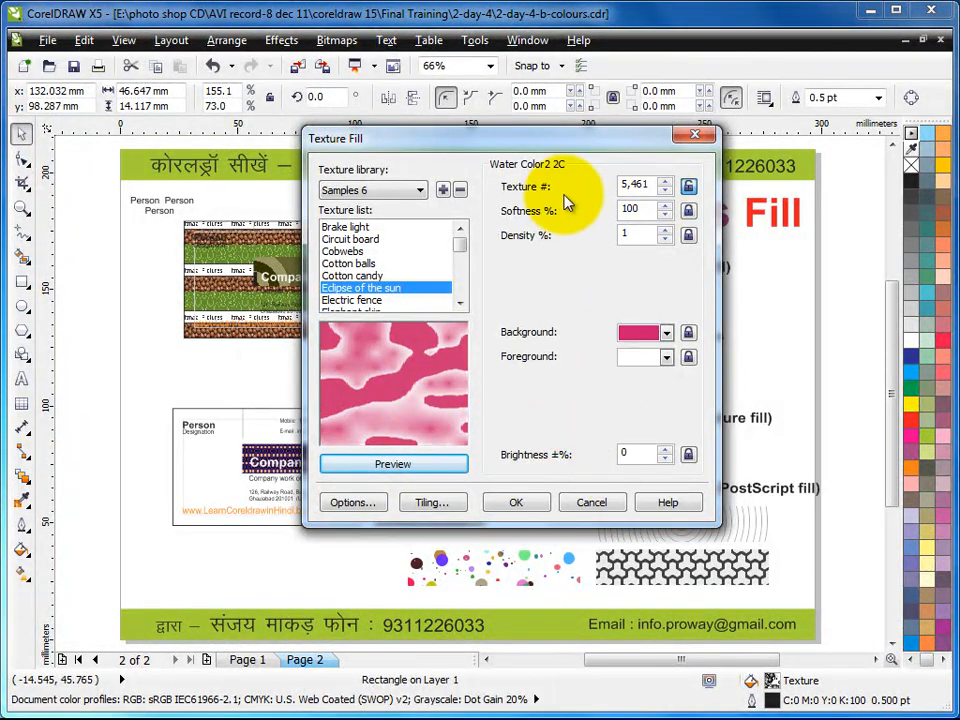
# - Set the texture number to 5,470 and the softness to 85%, and apply the texture fill to the rectangle
pyautogui.click(666, 181)
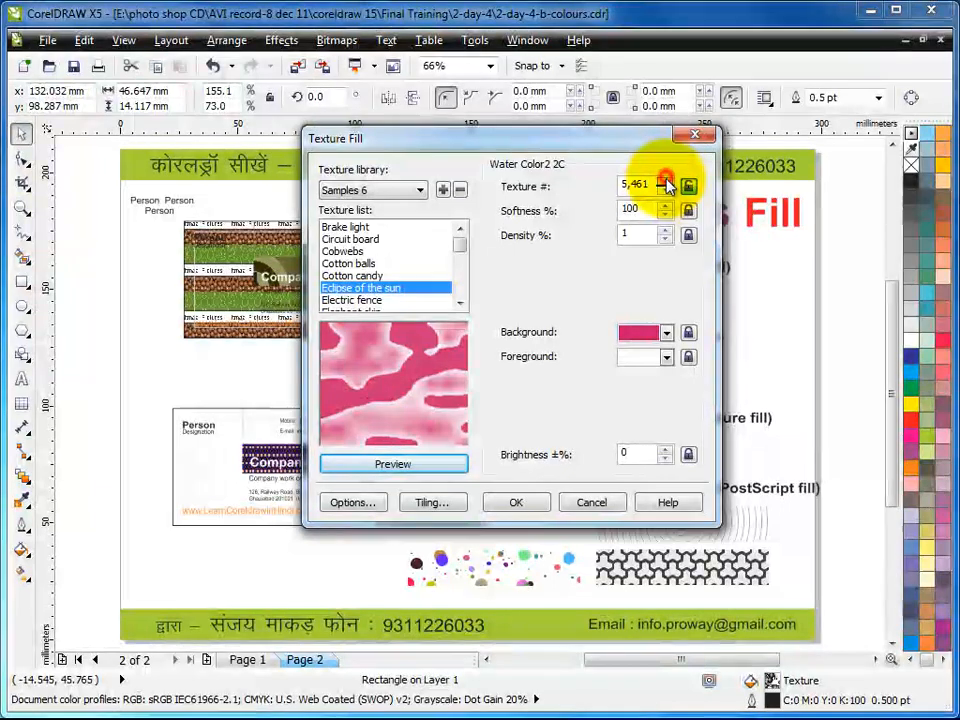
pyautogui.click(666, 183)
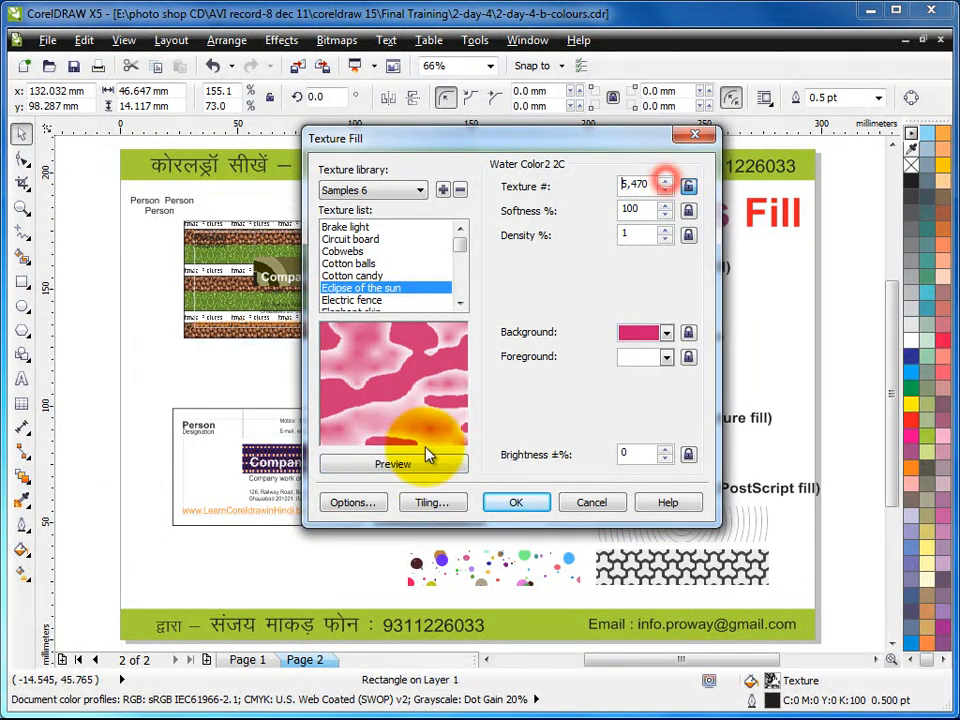
pyautogui.click(405, 462)
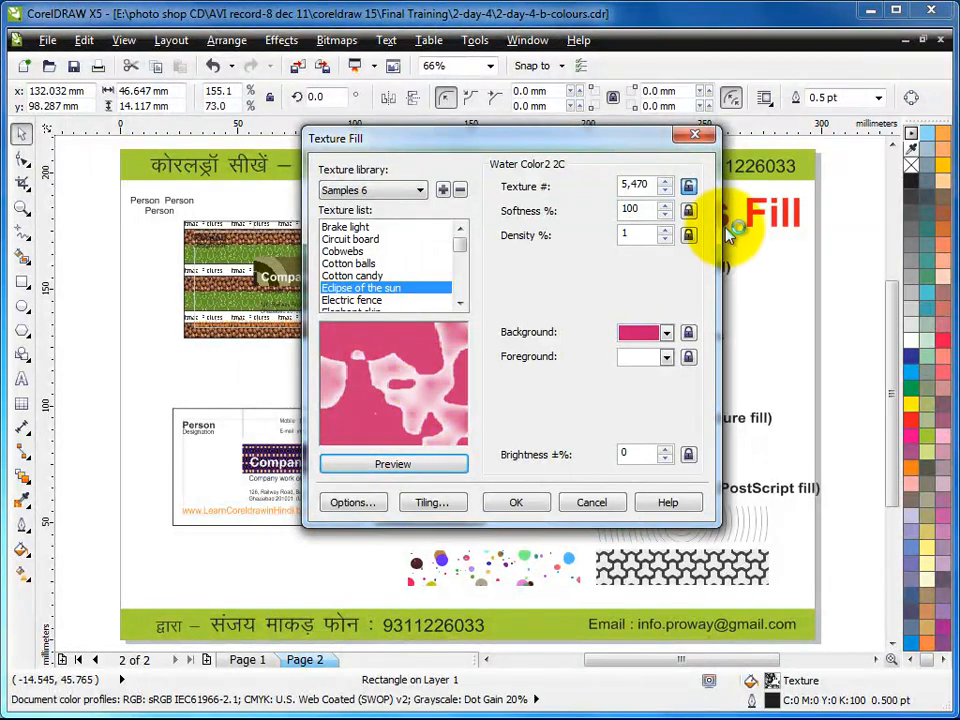
pyautogui.click(665, 216)
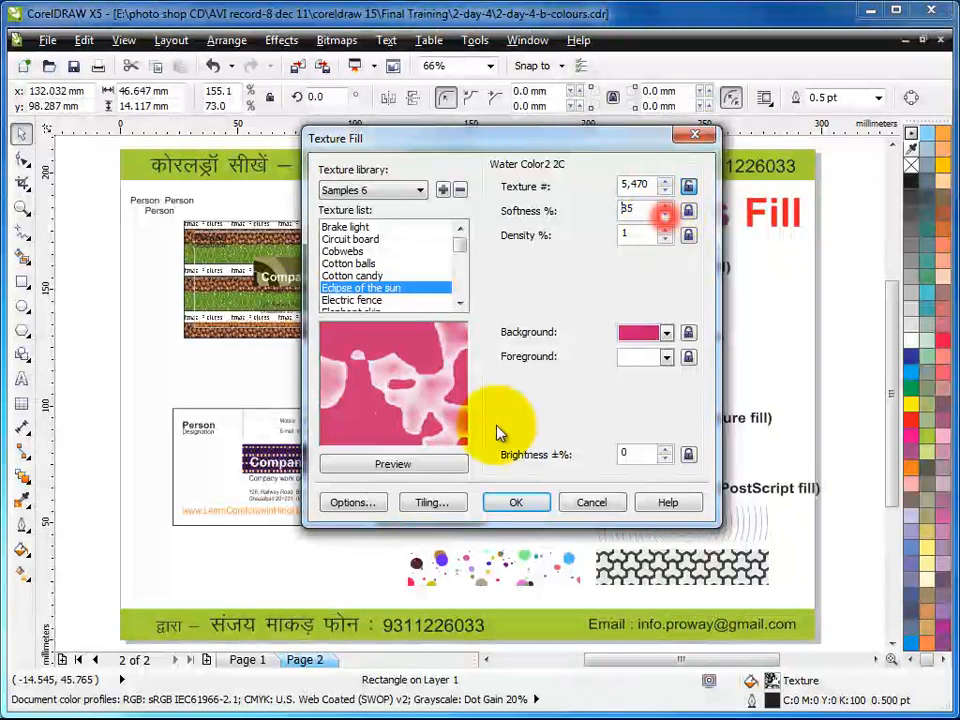
pyautogui.click(400, 465)
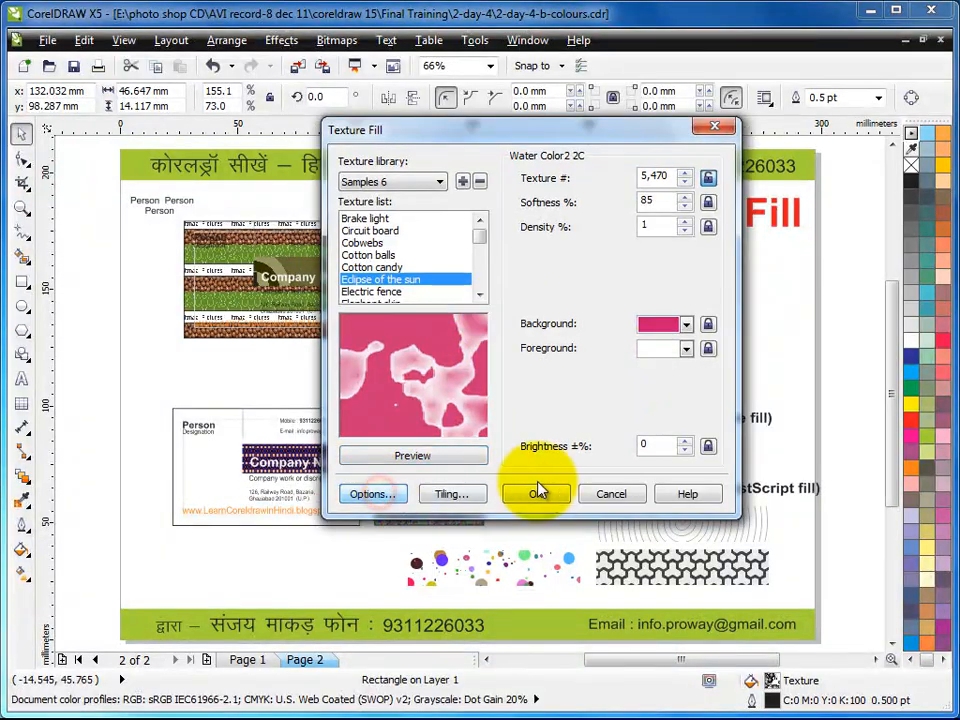
pyautogui.click(522, 500)
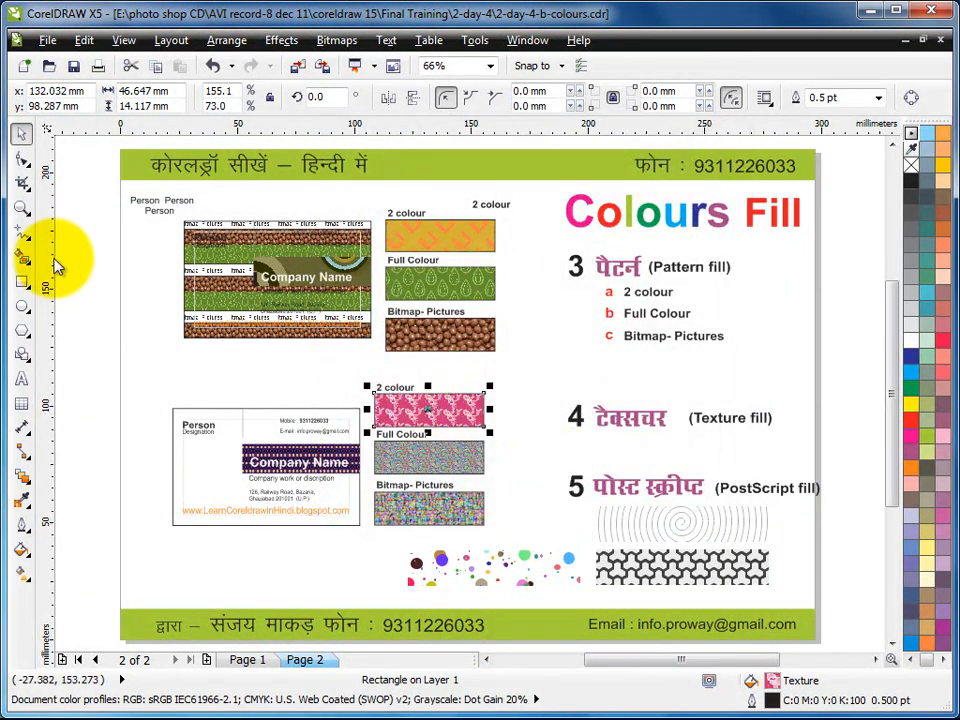
# - Set the texture fill's tiling origin to x 0 mm, y 0 mm and its rotation to 0°, and apply it to the rectangle
pyautogui.click(22, 208)
pyautogui.moveTo(364, 379); pyautogui.dragTo(531, 464)
pyautogui.click(22, 133)
pyautogui.click(171, 321)
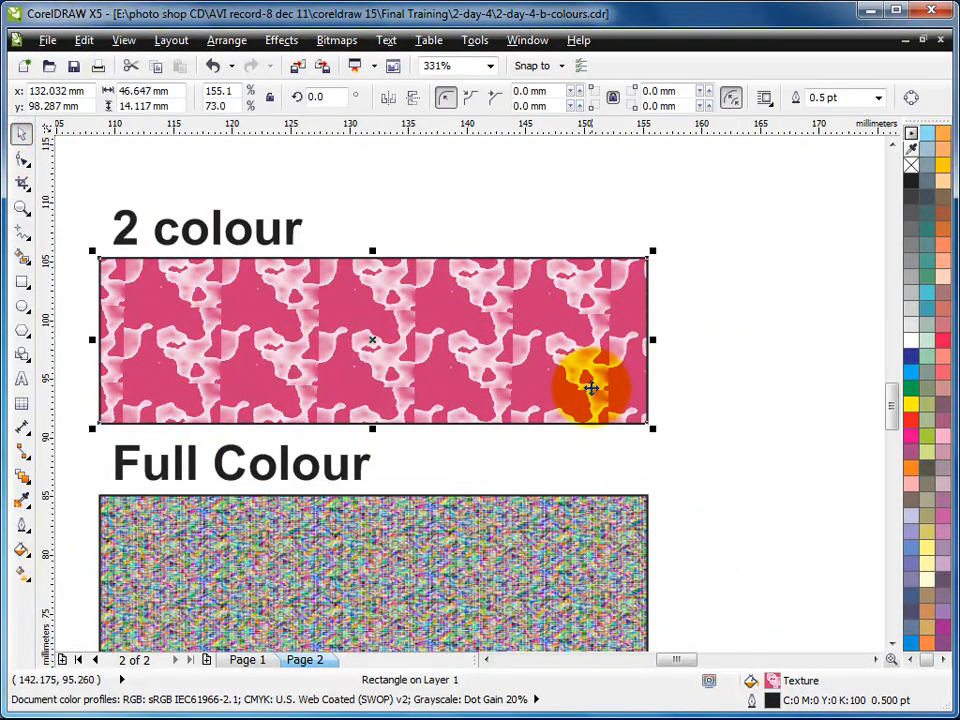
pyautogui.doubleClick(772, 682)
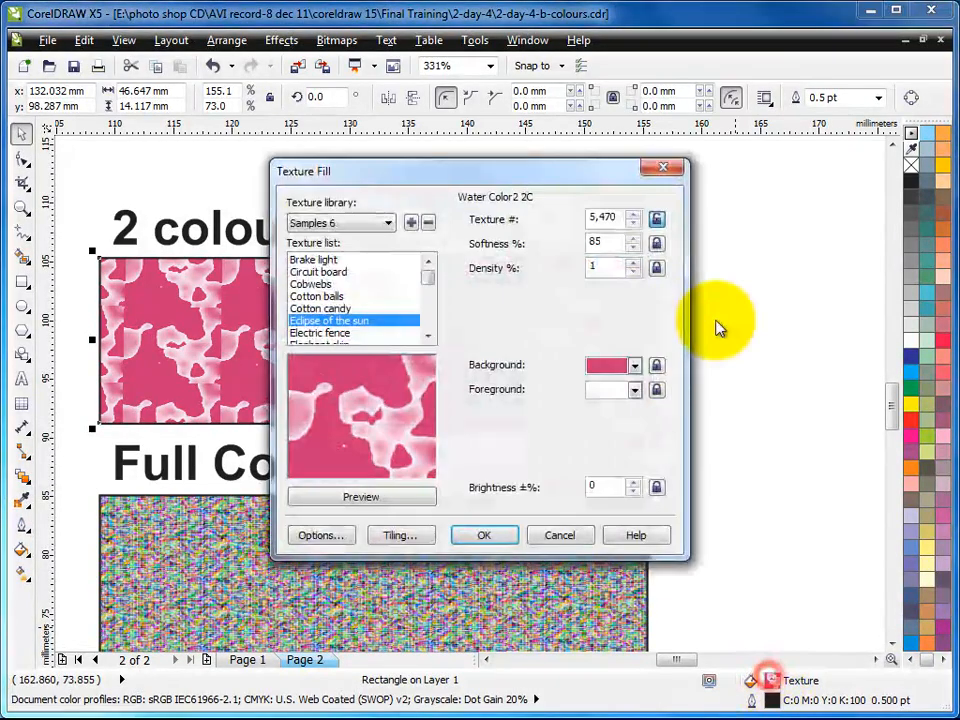
pyautogui.click(401, 535)
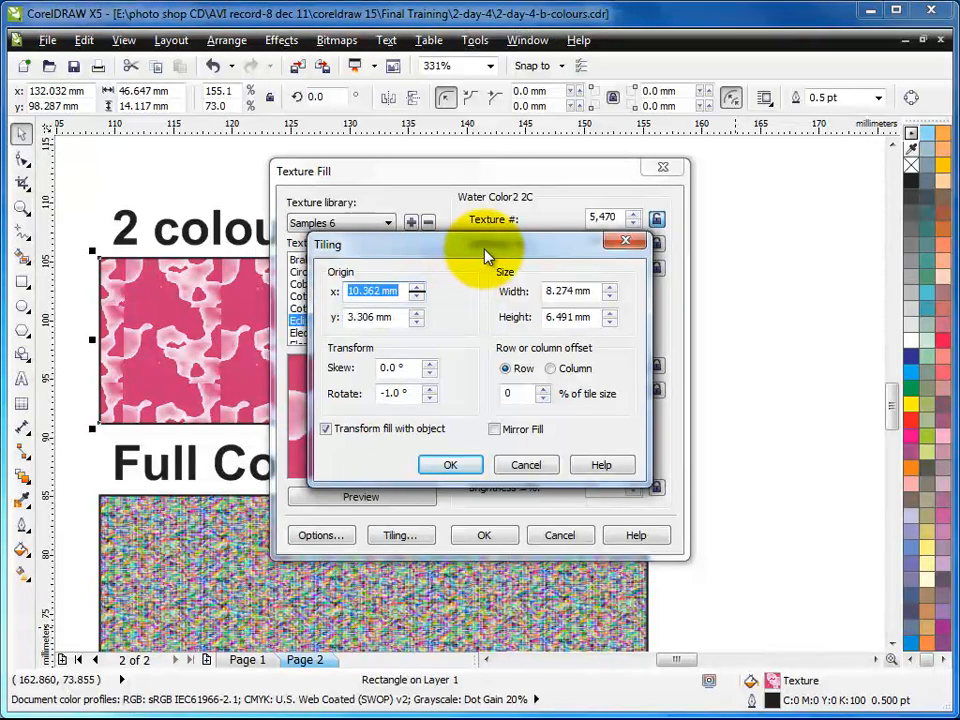
pyautogui.moveTo(484, 248); pyautogui.dragTo(508, 226)
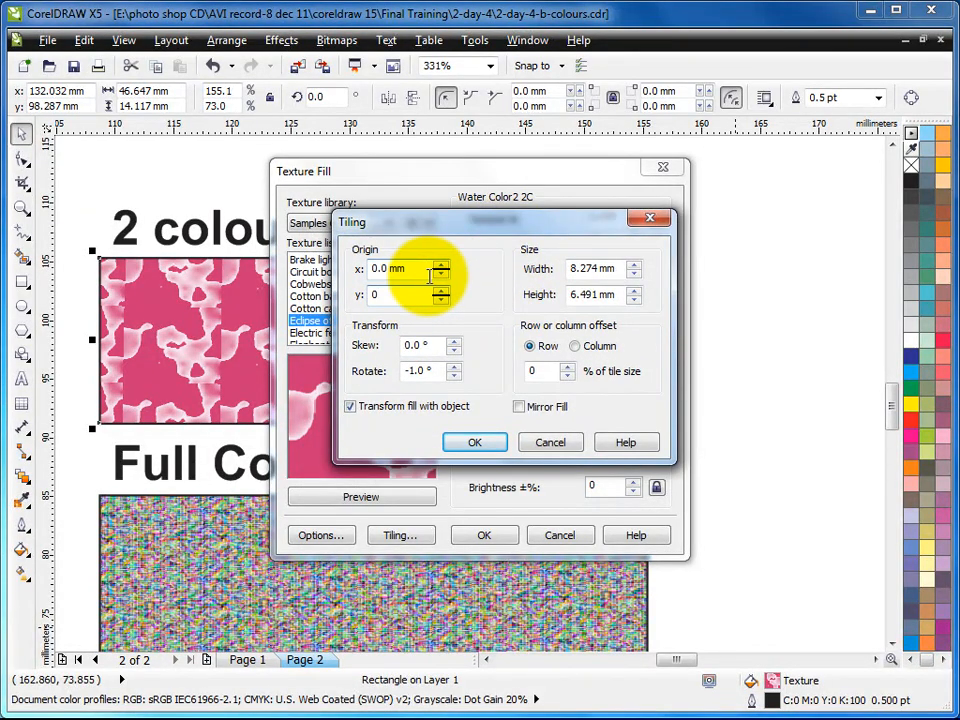
pyautogui.moveTo(441, 371); pyautogui.dragTo(405, 375)
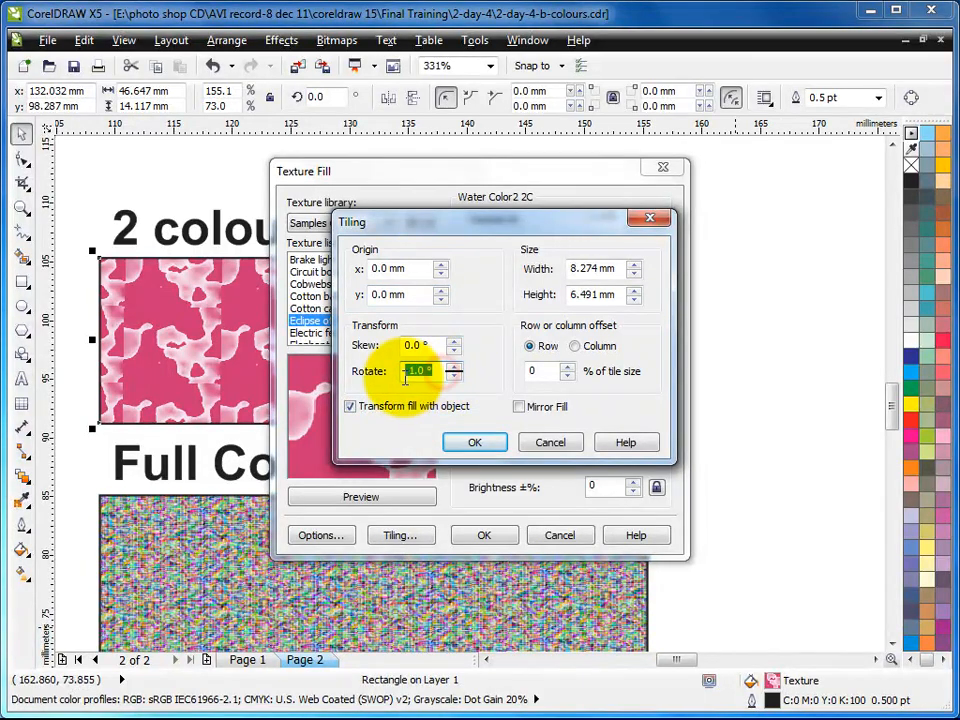
pyautogui.write('0')
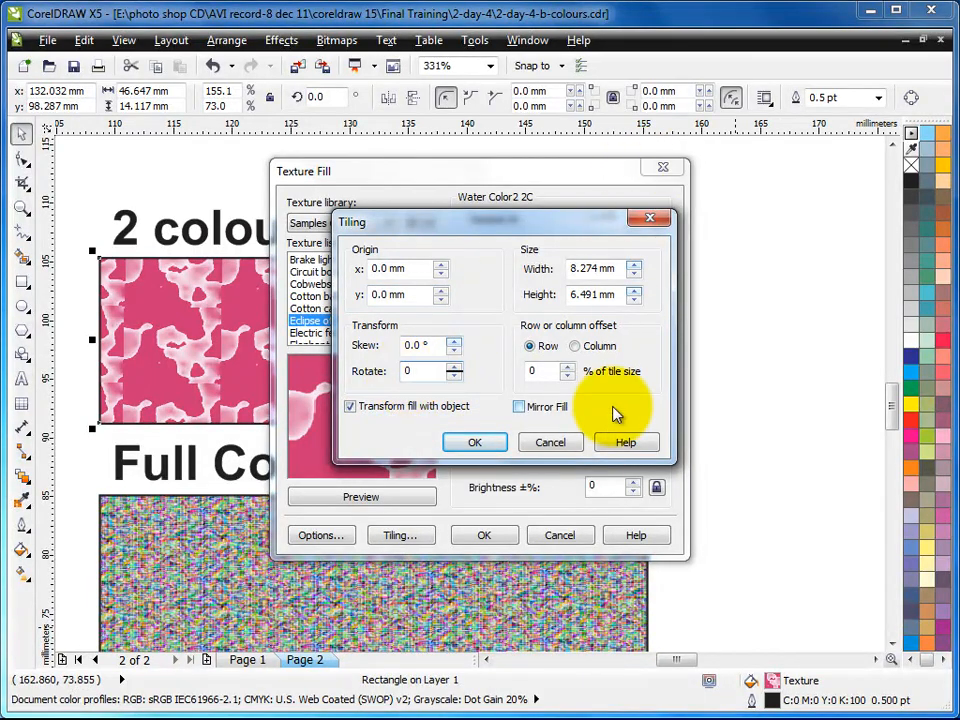
pyautogui.click(478, 442)
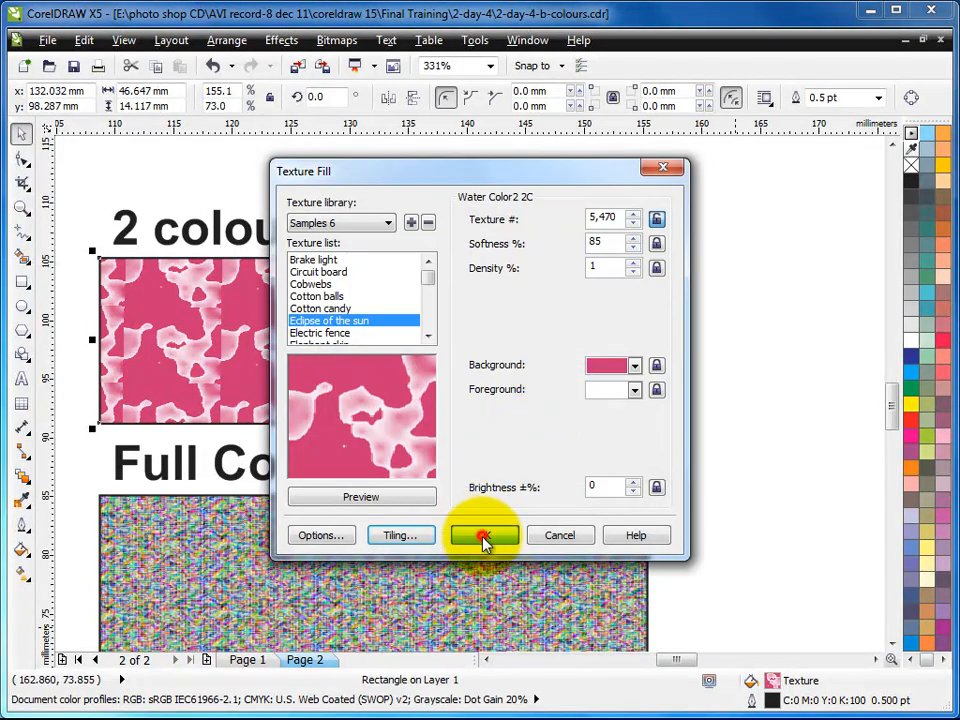
pyautogui.click(484, 537)
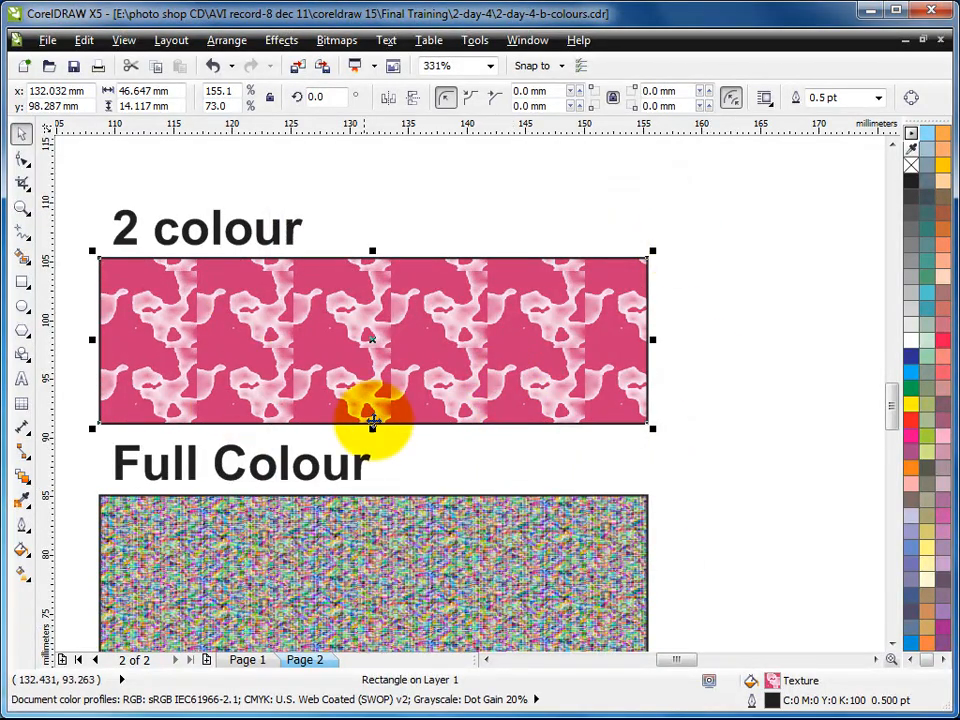
# - Review the row and column offset options in the texture's tiling settings, keeping Row, and accept the fill
pyautogui.doubleClick(771, 680)
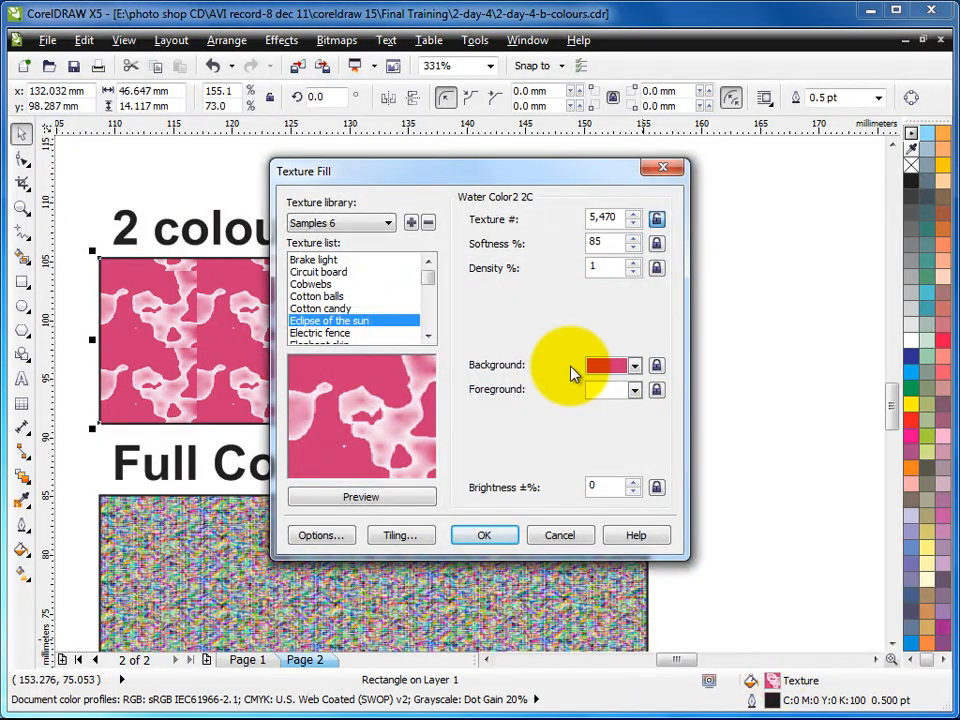
pyautogui.click(398, 535)
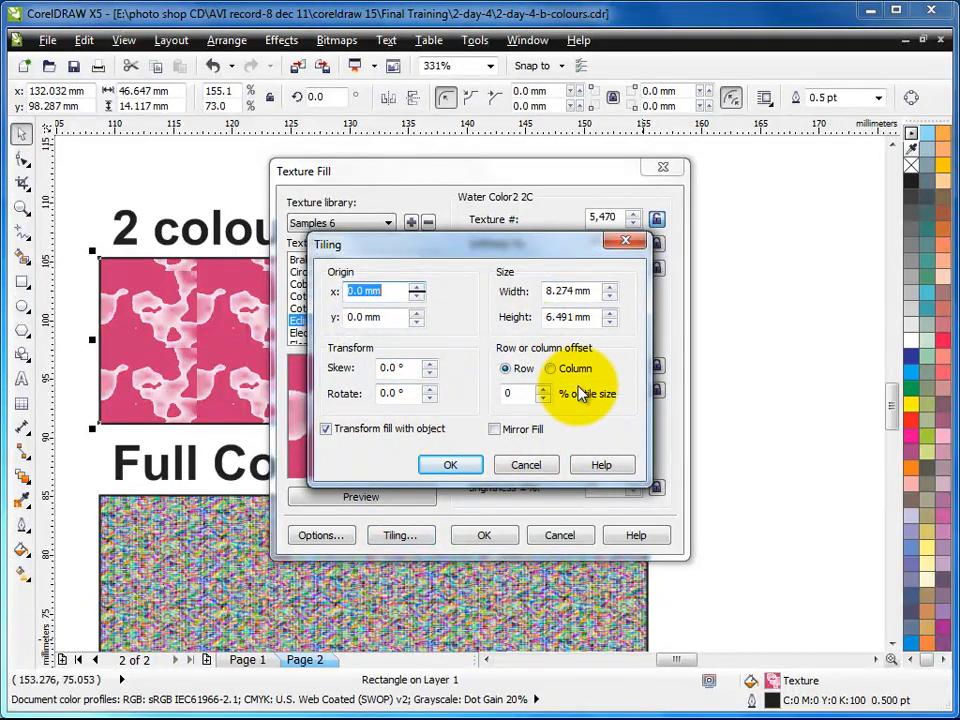
pyautogui.click(512, 370)
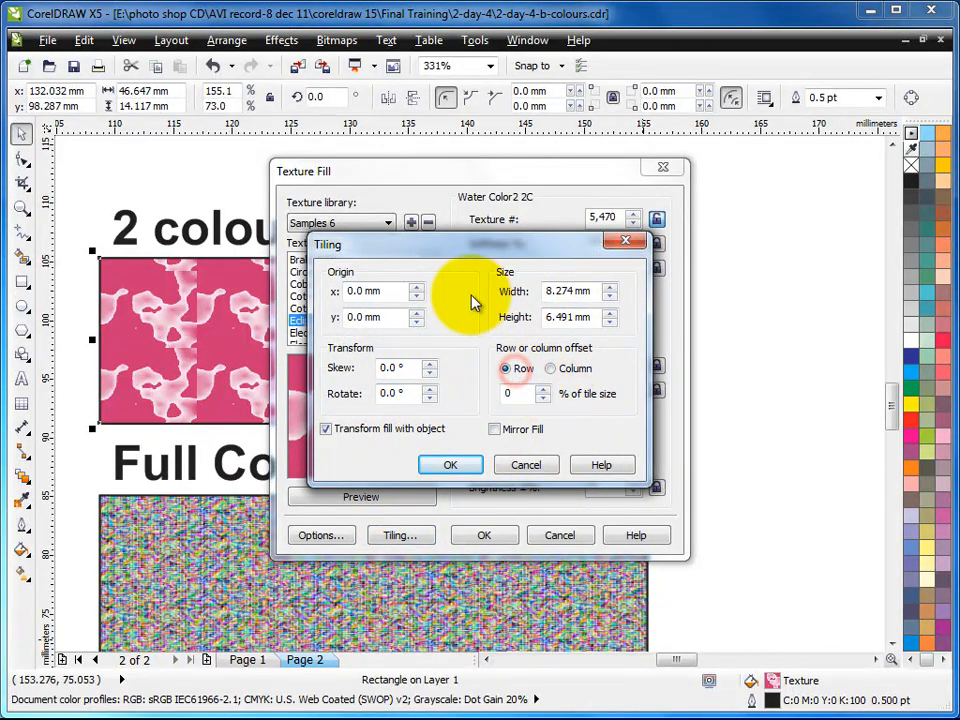
pyautogui.click(450, 465)
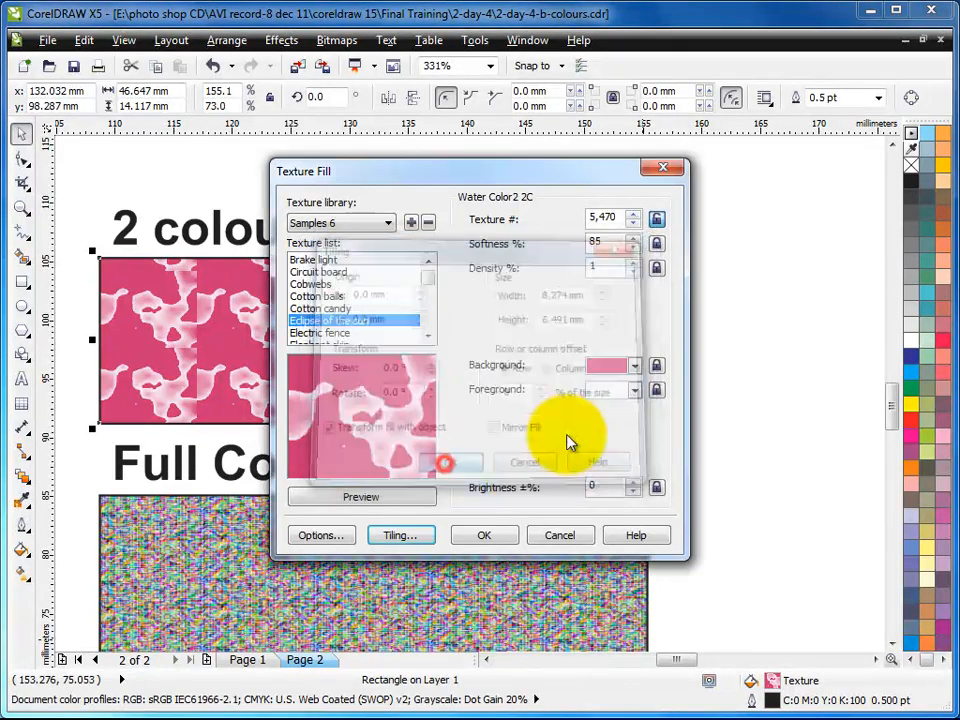
pyautogui.click(484, 535)
# - Select the lower business card's background rectangle and open its PostScript fill settings
pyautogui.click(445, 548)
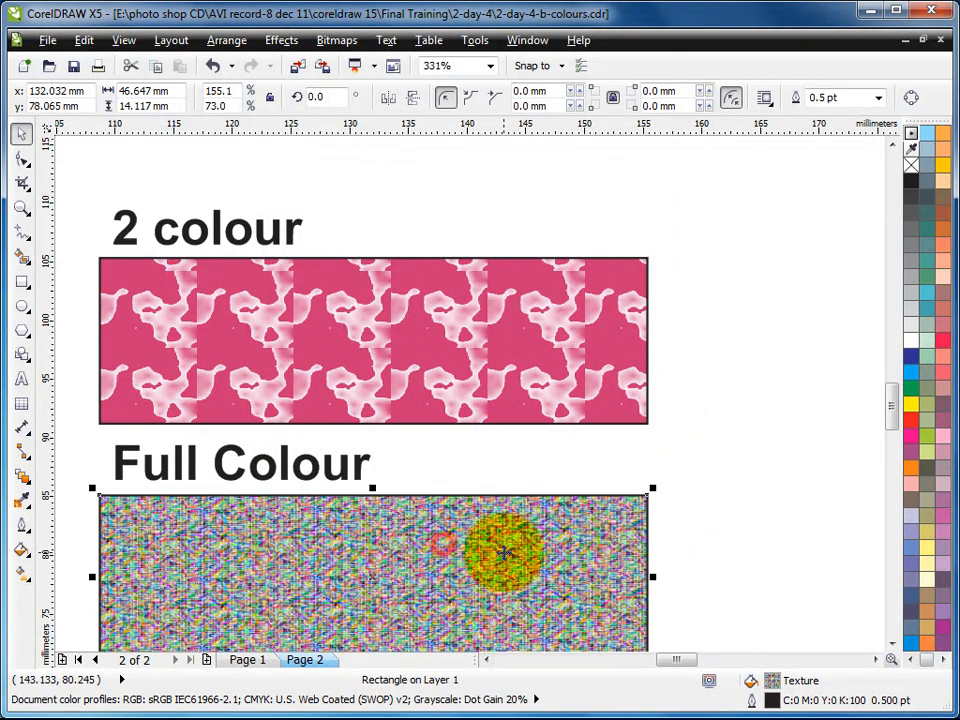
pyautogui.click(632, 446)
pyautogui.scroll(-8, 632, 452)
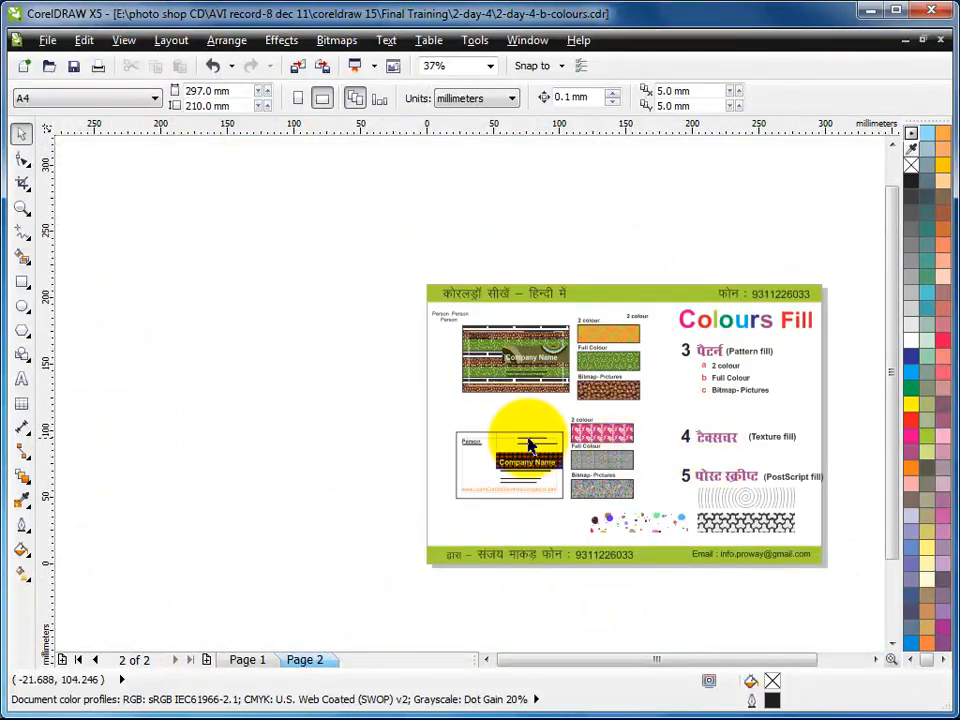
pyautogui.click(22, 207)
pyautogui.moveTo(430, 402); pyautogui.dragTo(831, 561)
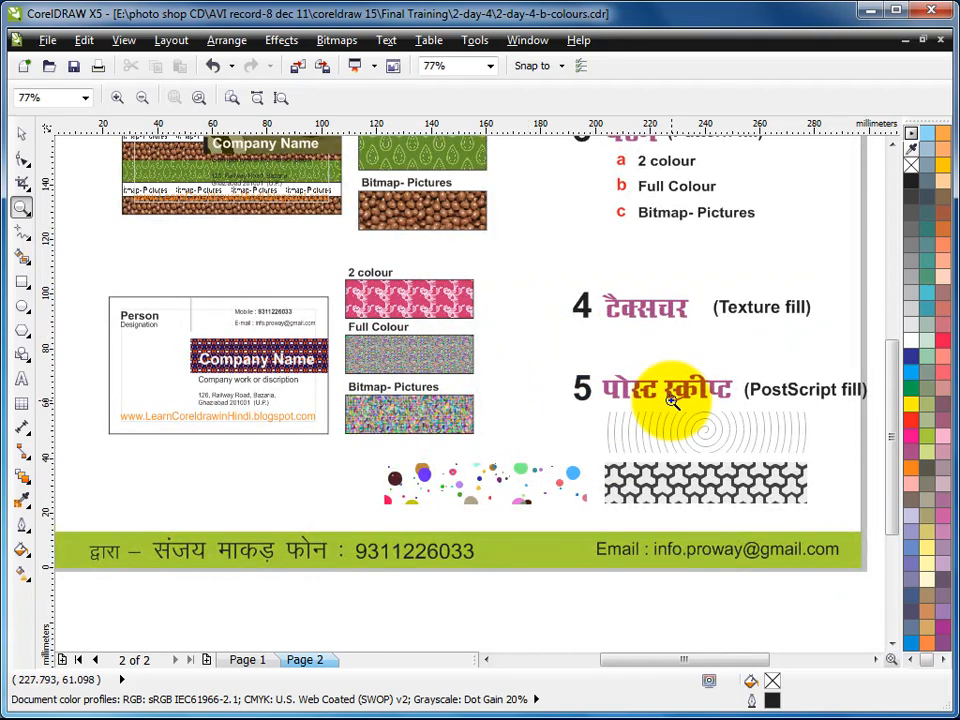
pyautogui.click(20, 134)
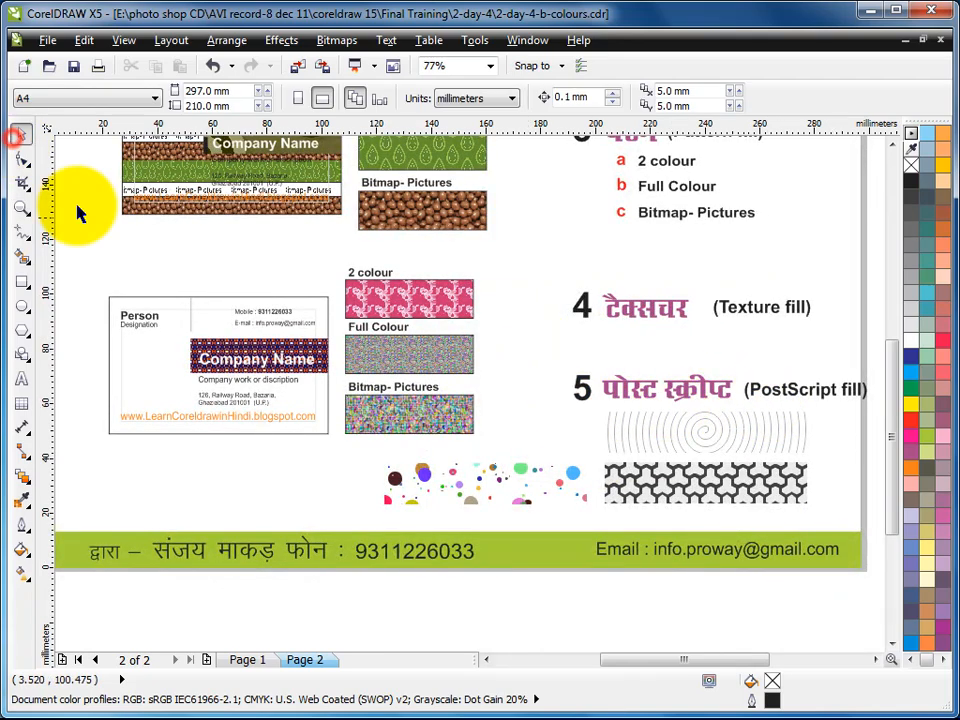
pyautogui.click(108, 403)
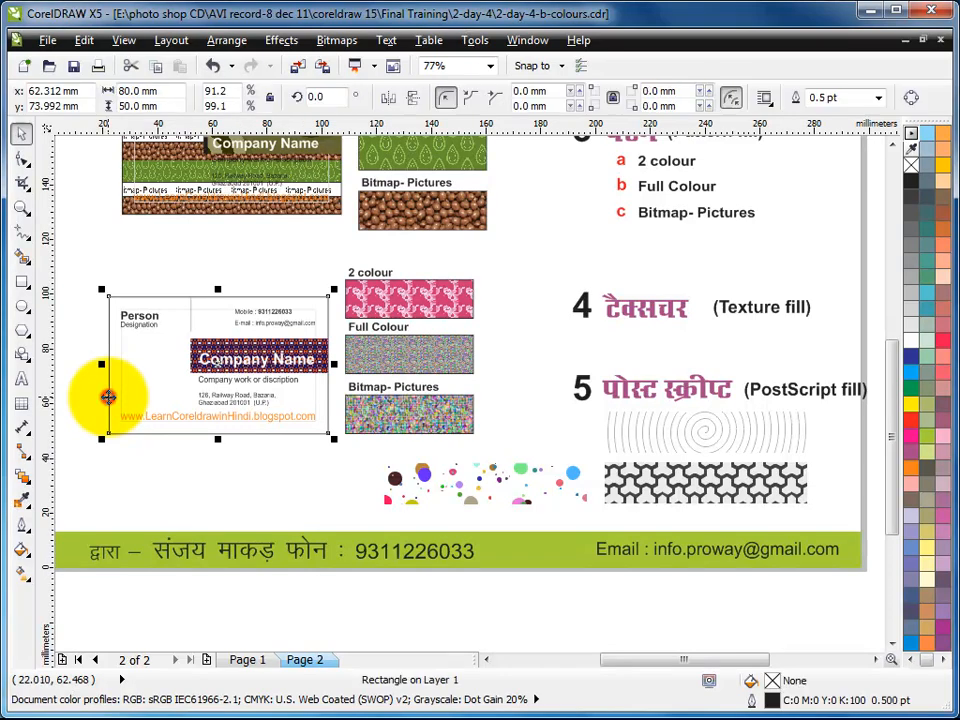
pyautogui.click(20, 549)
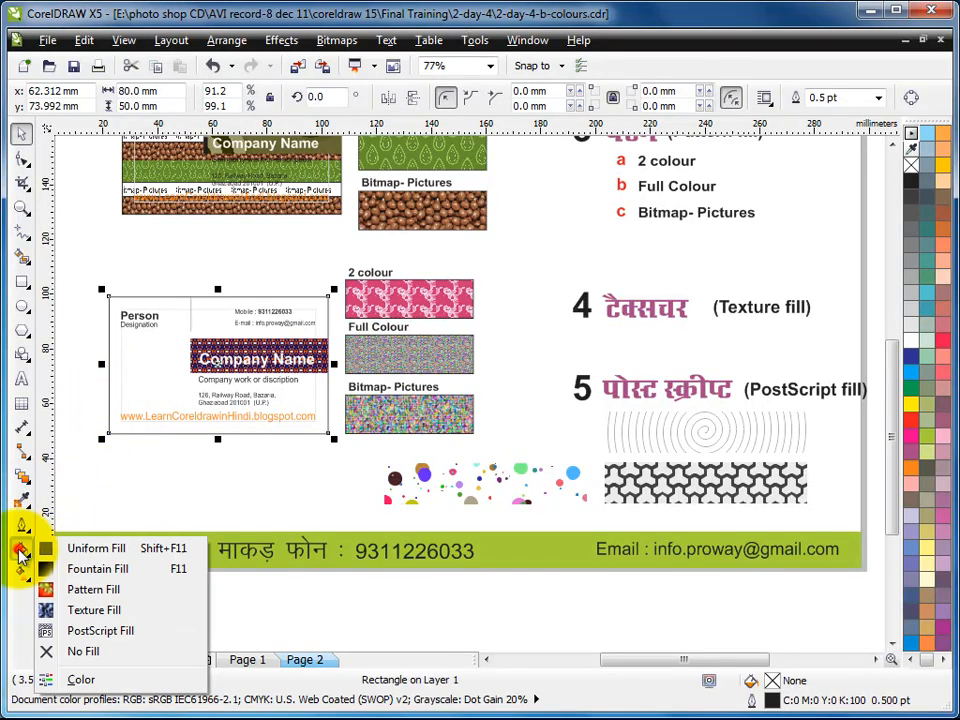
pyautogui.click(90, 633)
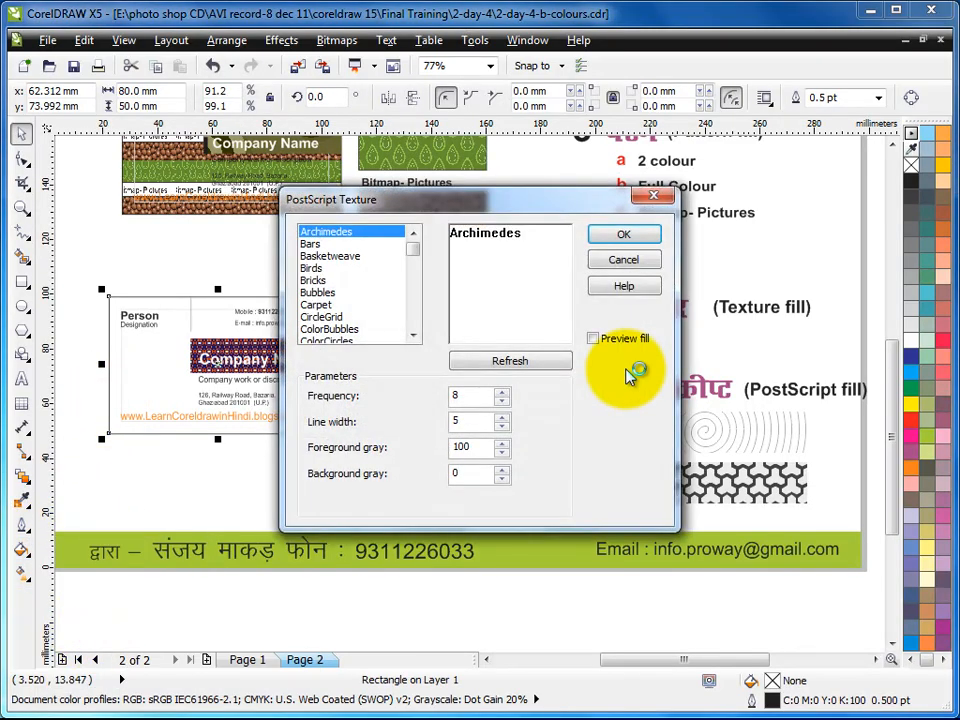
# - Turn on the fill preview, try the Bubbles and Birds textures, and apply the Basketweave PostScript fill to the card background
pyautogui.moveTo(553, 197); pyautogui.dragTo(591, 118)
pyautogui.click(345, 178)
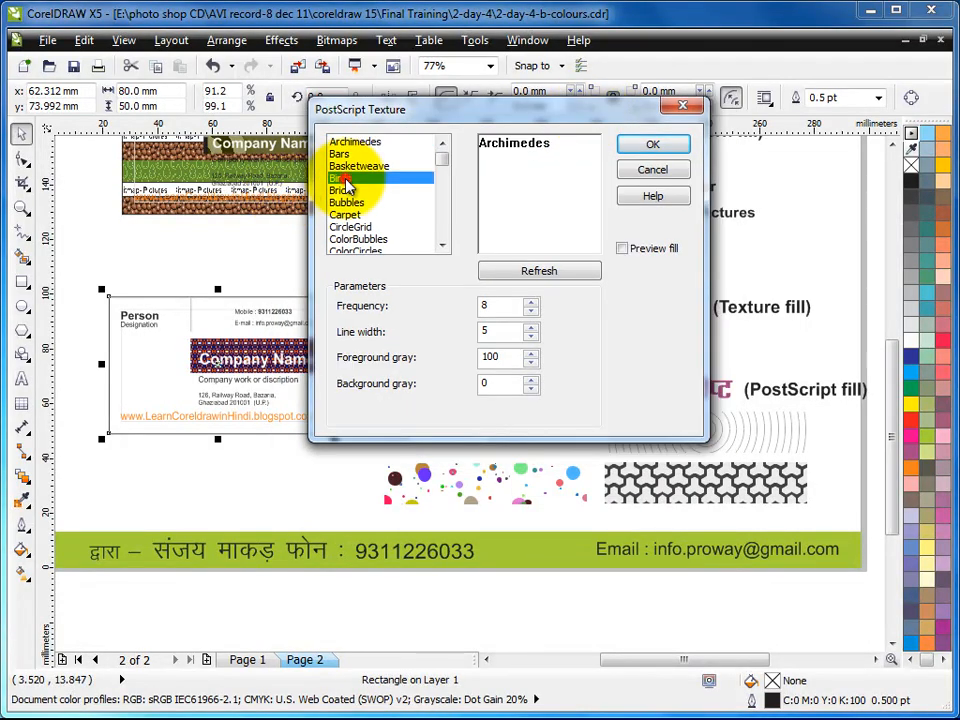
pyautogui.click(352, 204)
pyautogui.click(527, 273)
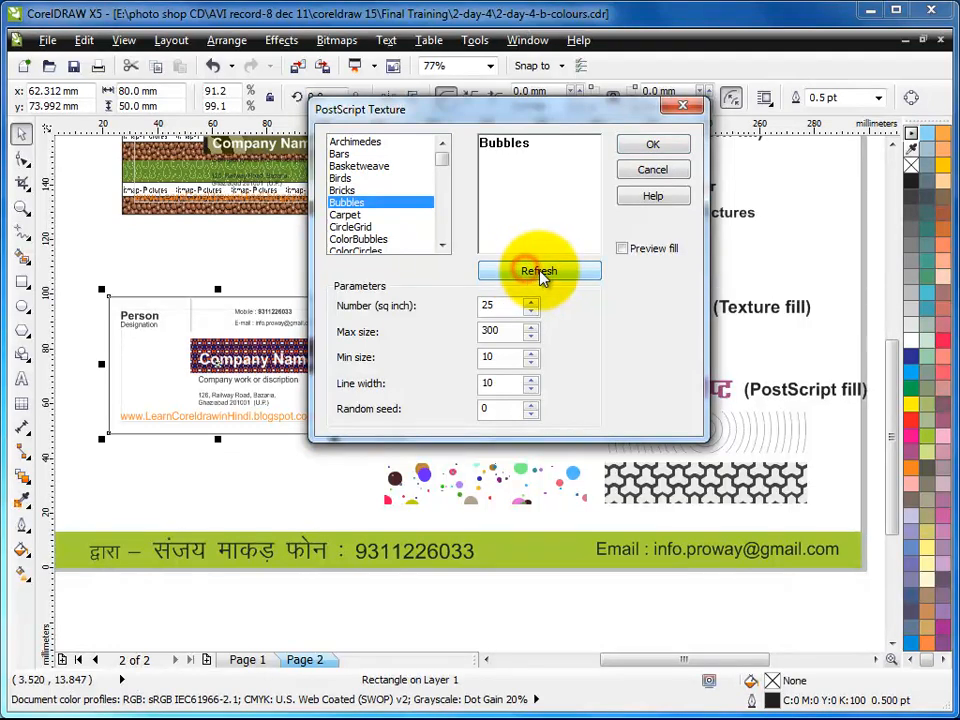
pyautogui.click(621, 248)
pyautogui.click(343, 178)
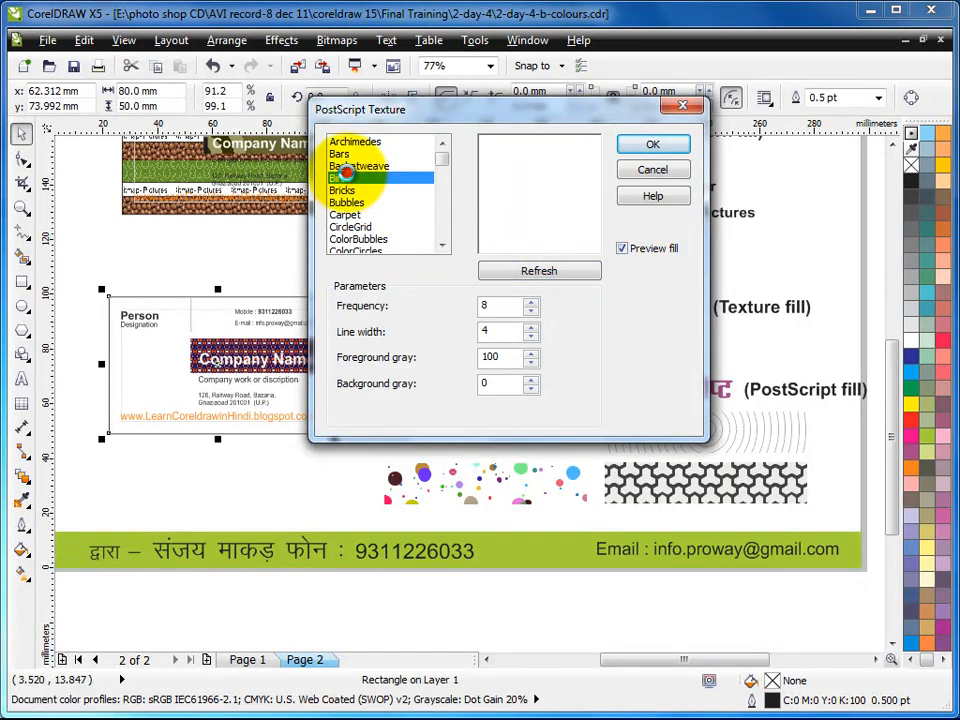
pyautogui.click(354, 166)
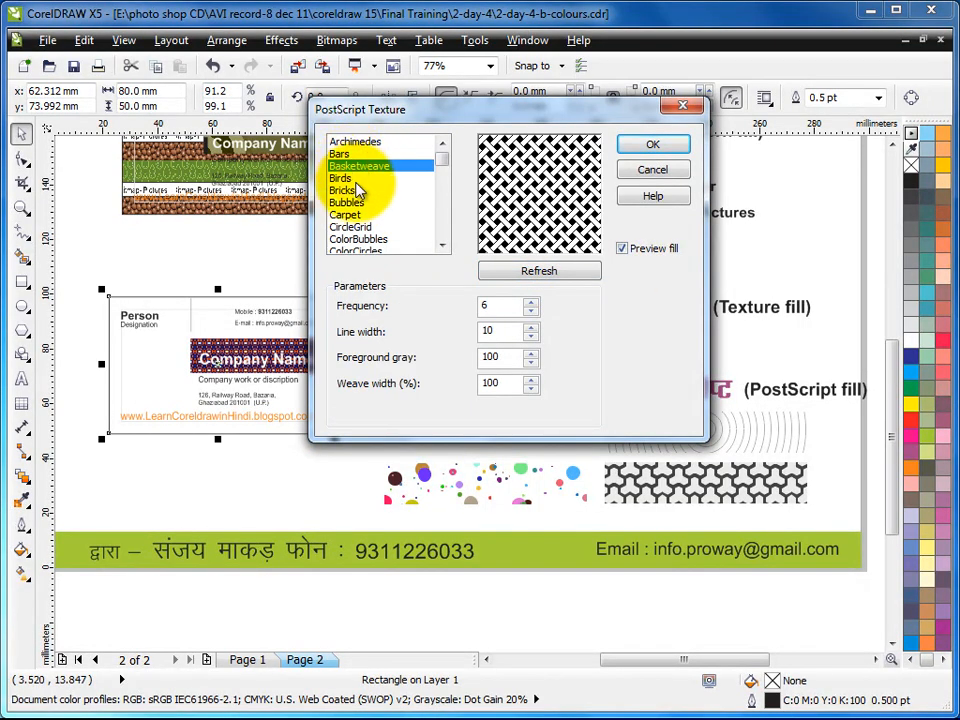
pyautogui.click(677, 146)
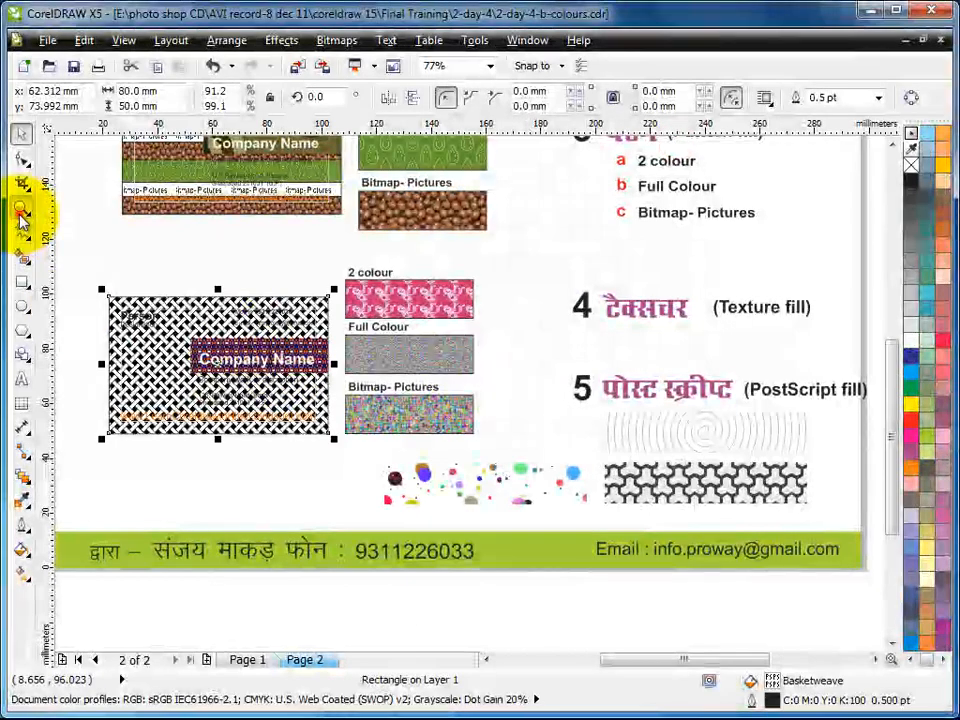
# - Enlarge the upper green full colour pattern rectangle across the page to about 296 mm wide and 139 mm high
pyautogui.click(21, 207)
pyautogui.moveTo(96, 272); pyautogui.dragTo(713, 446)
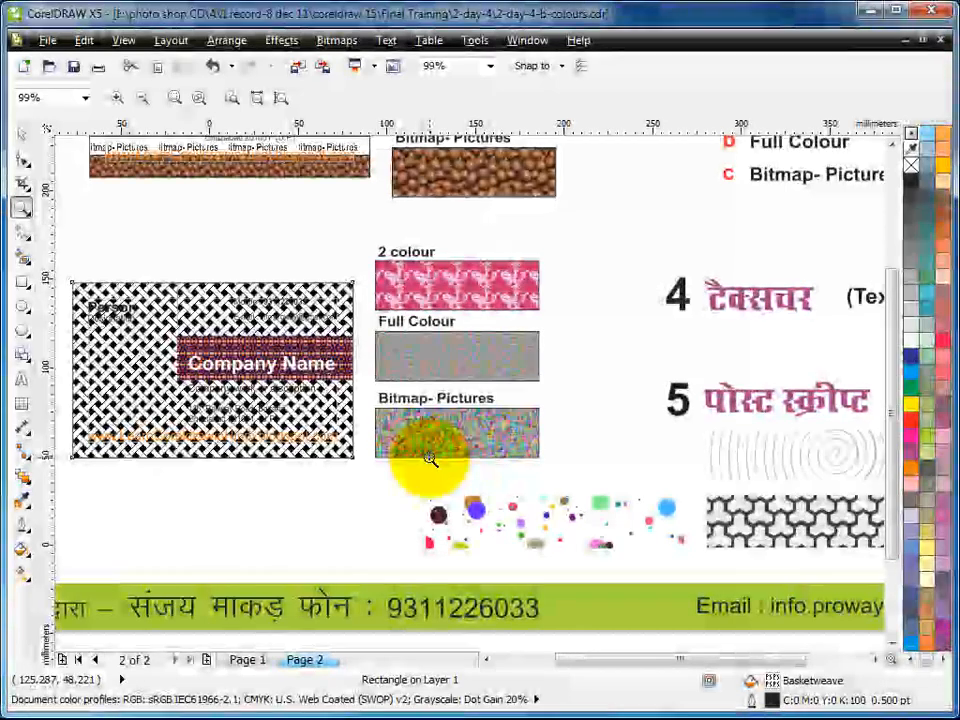
pyautogui.rightClick(424, 454)
pyautogui.moveTo(190, 158); pyautogui.dragTo(786, 583)
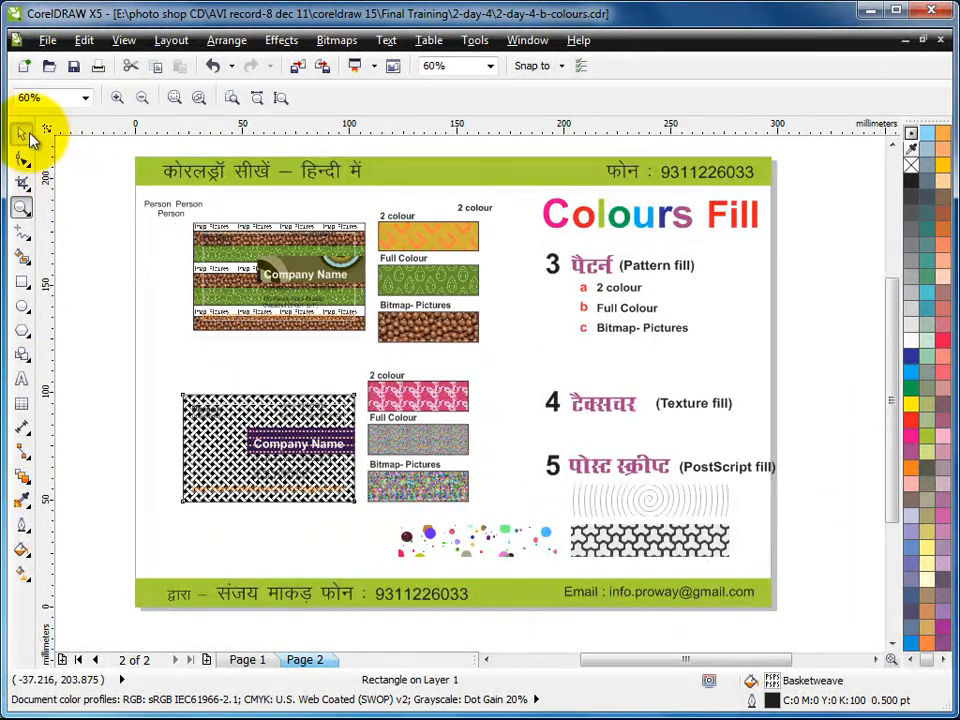
pyautogui.click(22, 133)
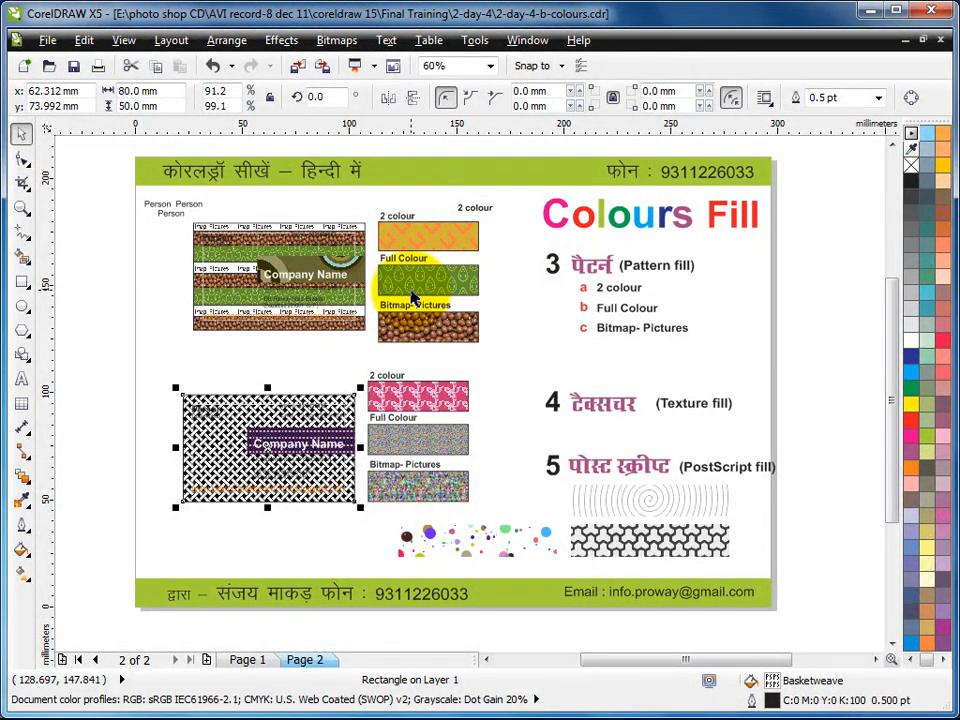
pyautogui.click(446, 290)
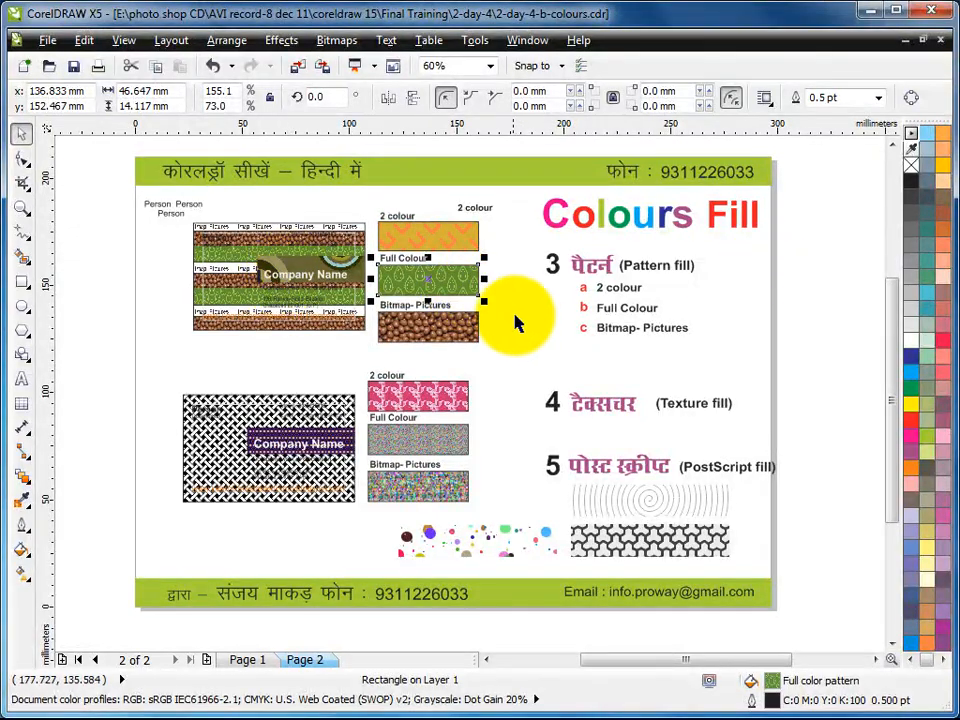
pyautogui.moveTo(486, 302); pyautogui.dragTo(776, 540)
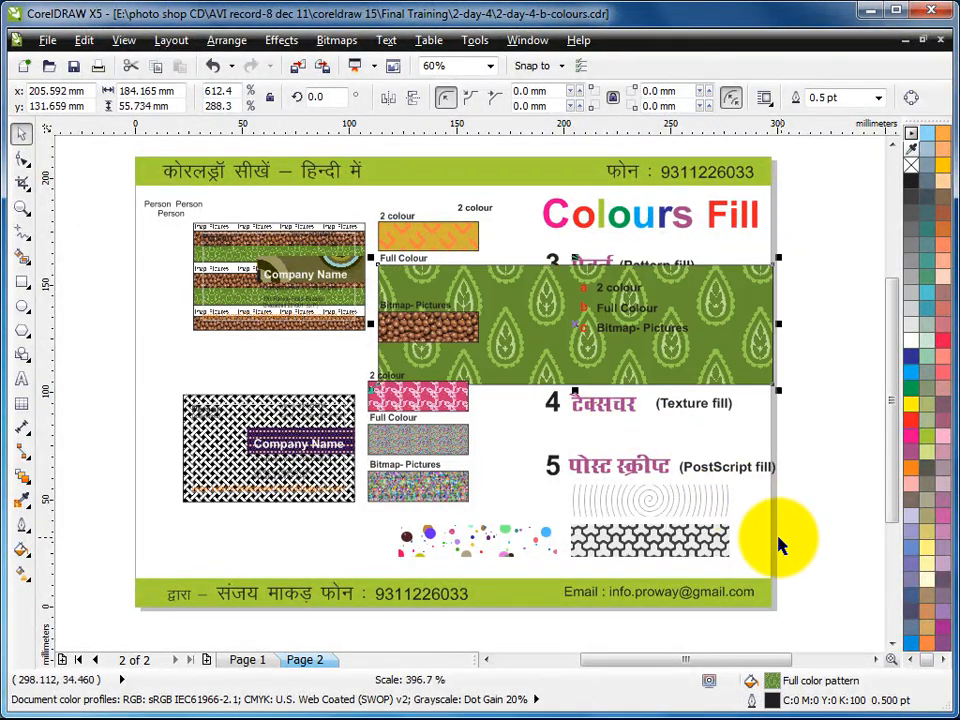
pyautogui.moveTo(356, 392); pyautogui.dragTo(237, 607)
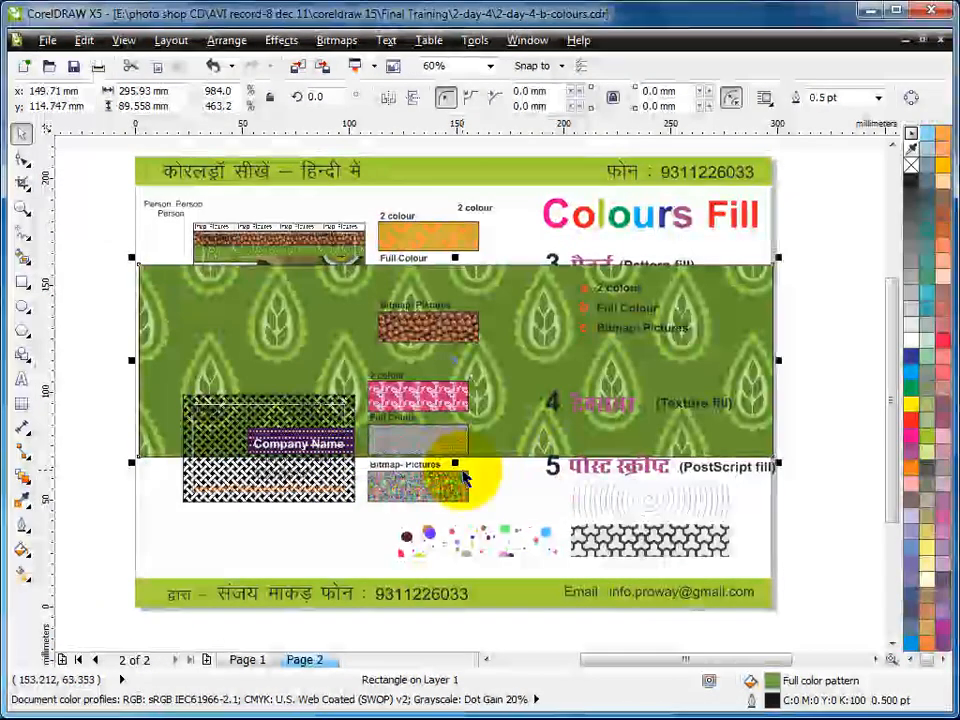
pyautogui.moveTo(455, 463); pyautogui.dragTo(451, 561)
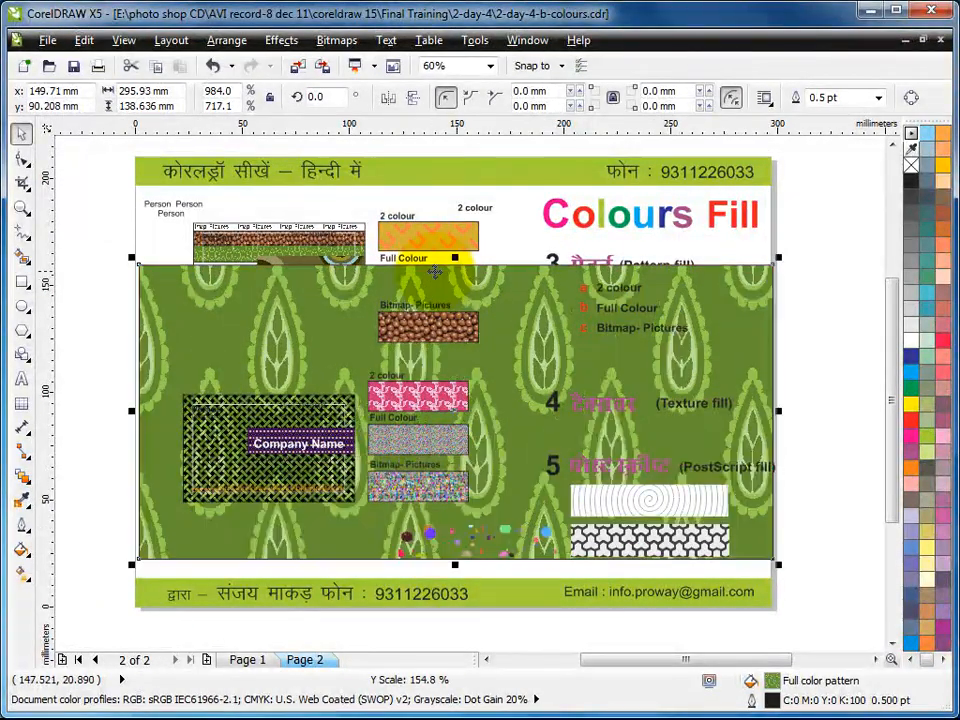